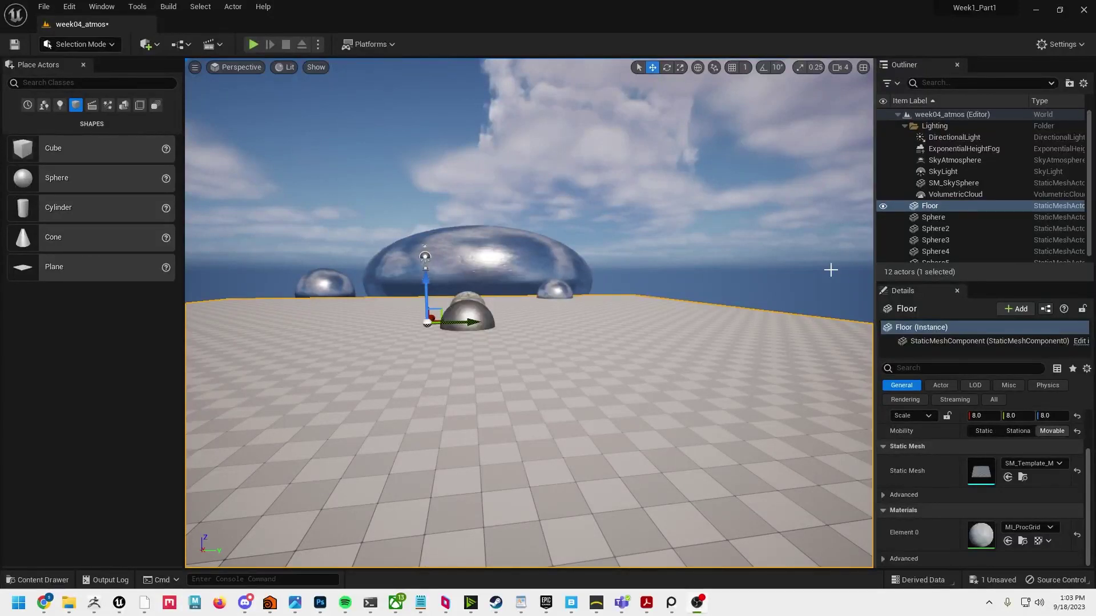
Step: Narrow the Place Actors area to enlarge the viewport
mouse_move(493, 248)
left_mouse_down("alt")
mouse_move(548, 249)
mouse_move(528, 274)
mouse_move(492, 241)
left_mouse_up("alt")
key("a")
right_click_drag(492, 241, 545, 229)
right_click_drag(360, 278, 360, 278)
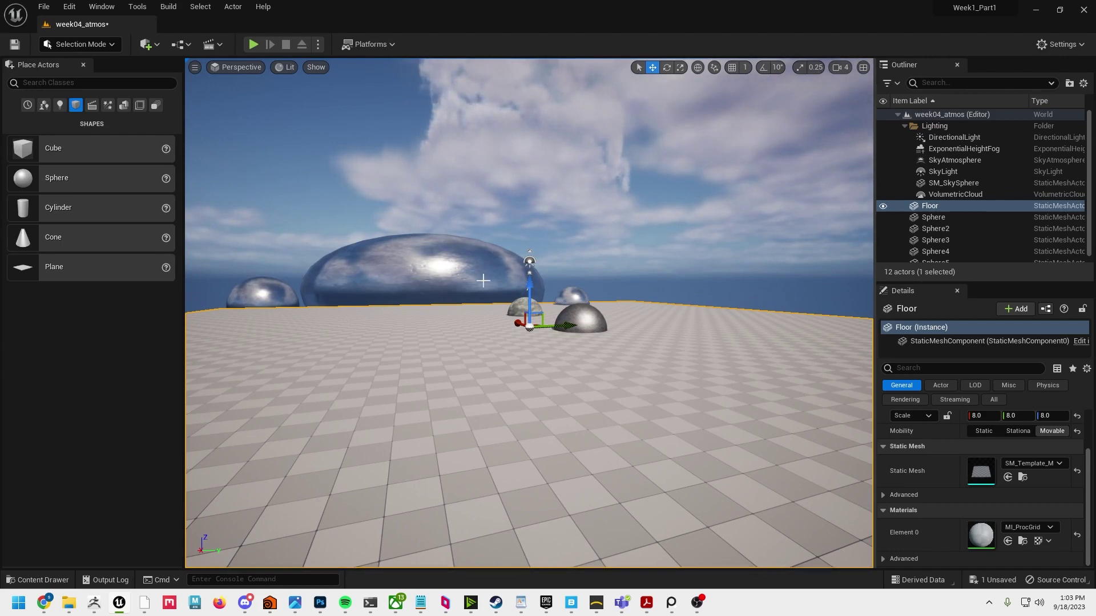
left_click_drag(184, 105, 130, 105)
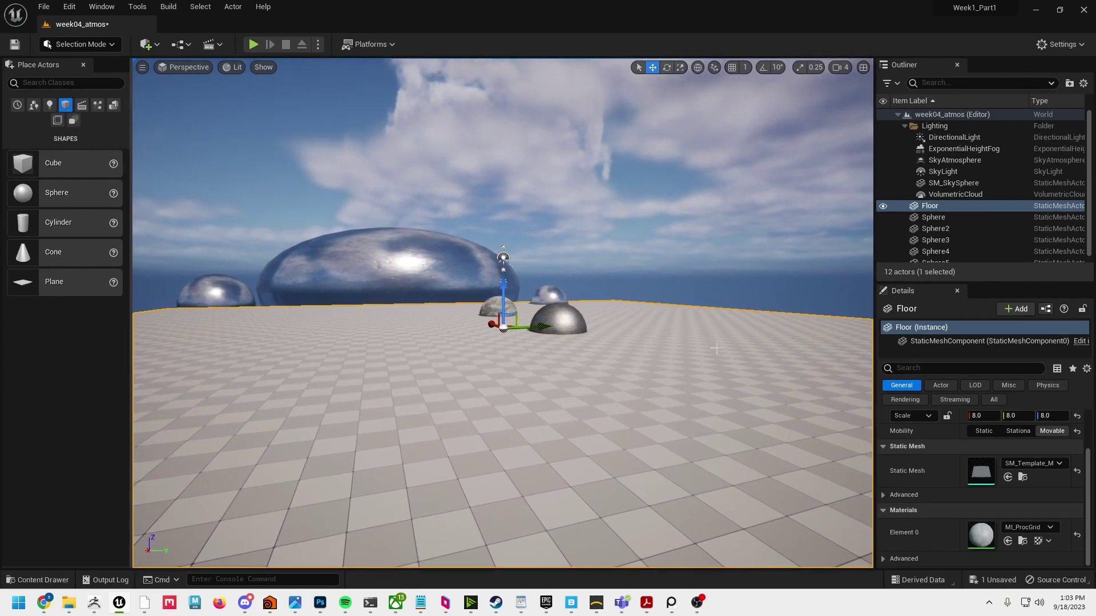
left_click_drag(717, 349, 681, 391, "alt")
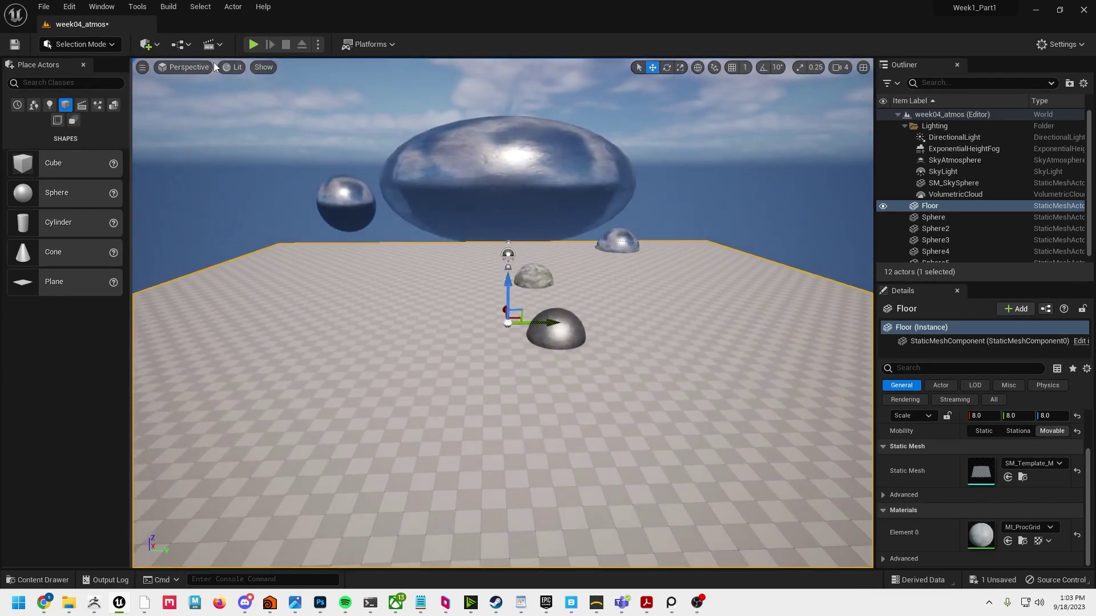
Step: Play the level in the editor, run the character past the spheres, look around, jump, and end the play session
left_click(253, 44)
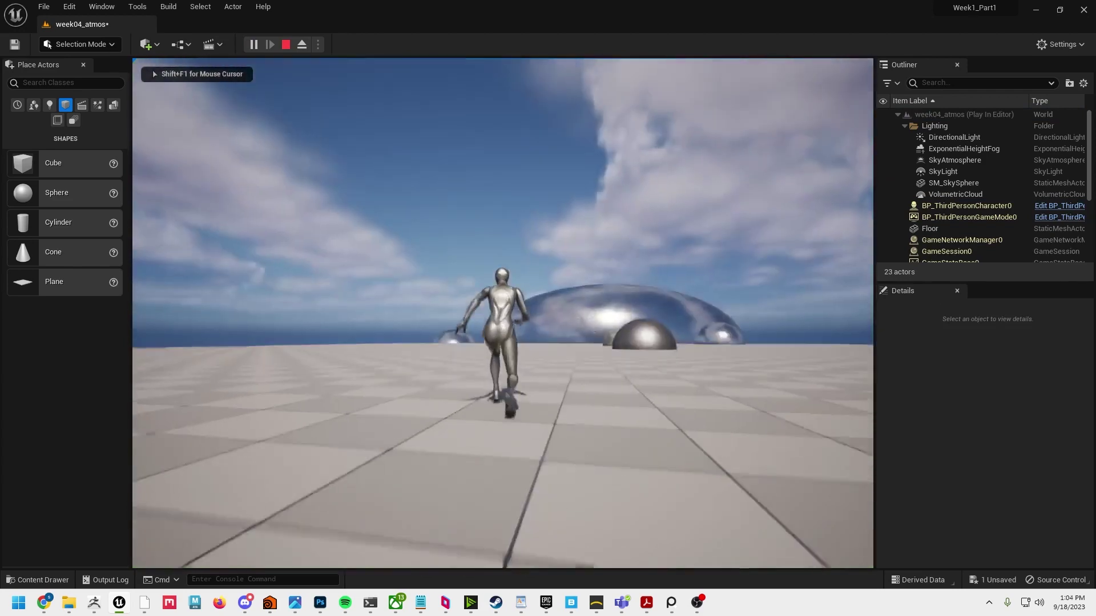
key("w")
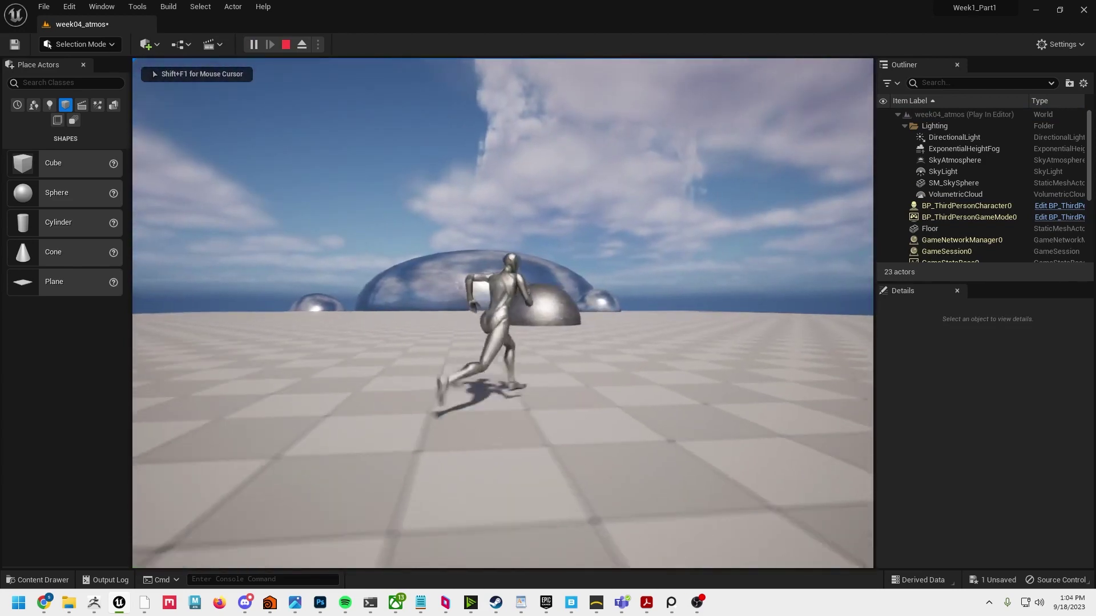
key("w")
key("d")
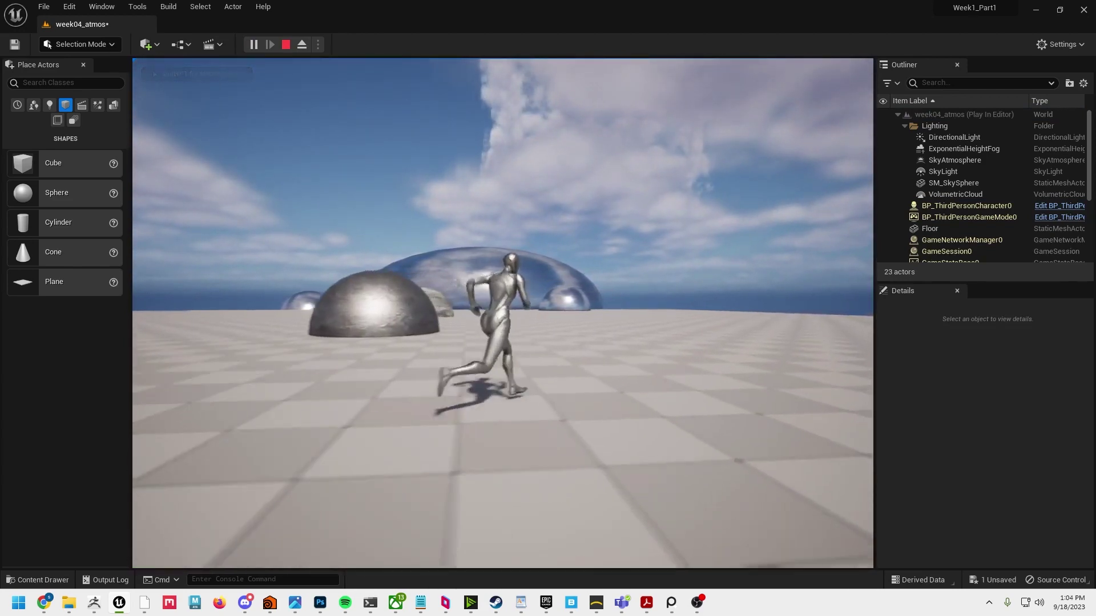
key("w")
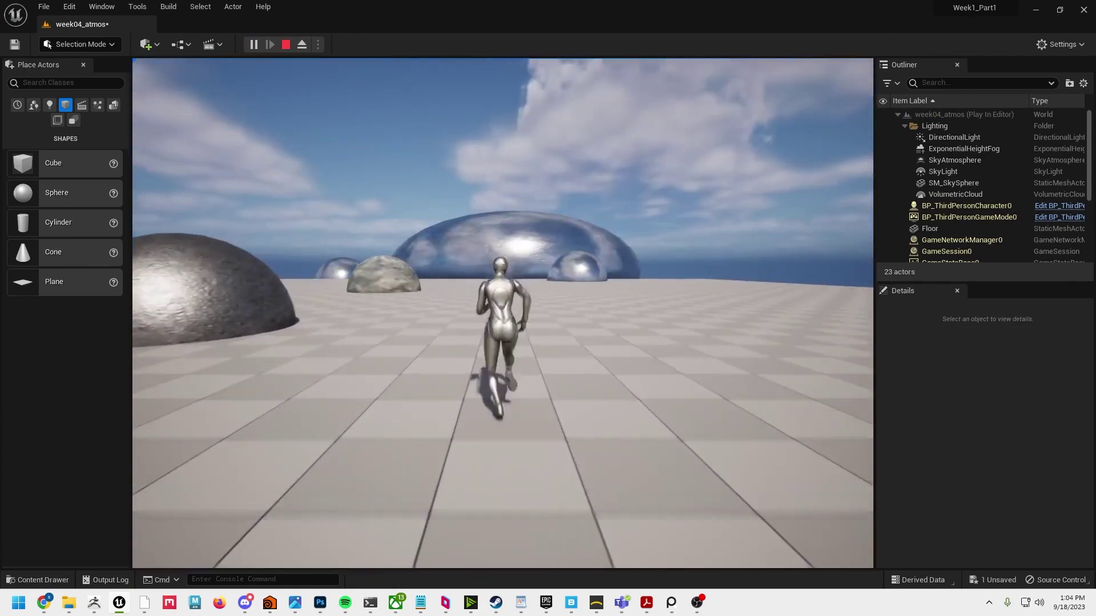
key("w")
key("d")
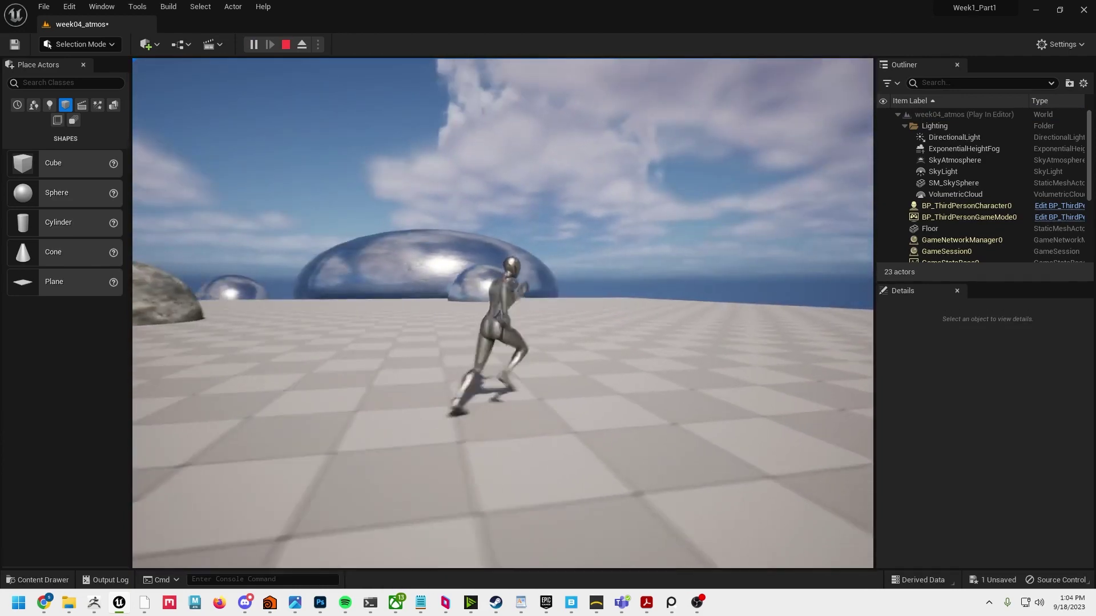
key("w")
key("d")
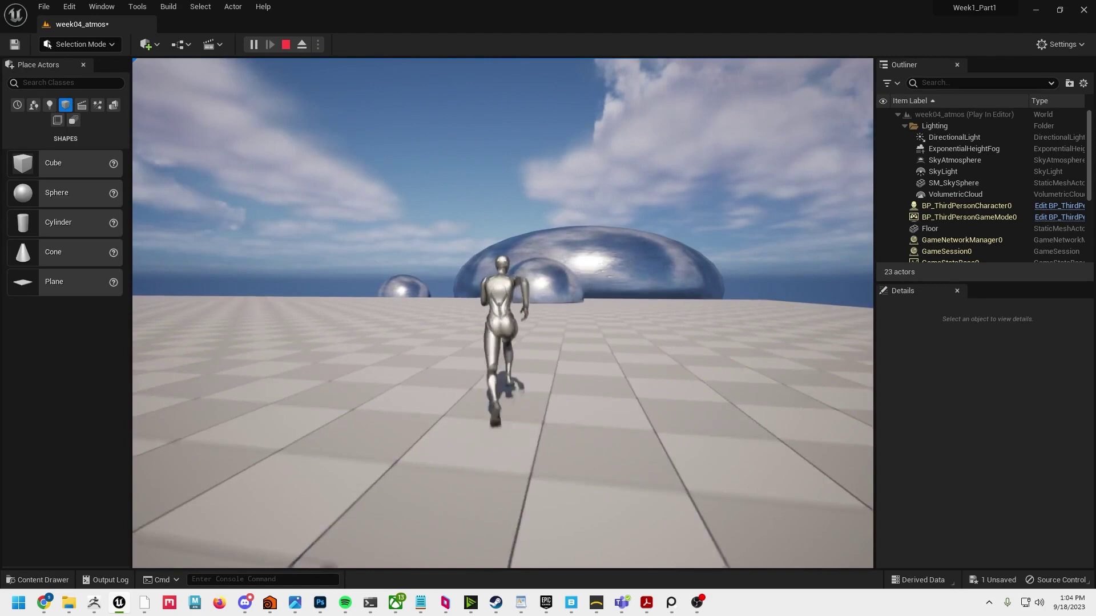
key("w")
key("d")
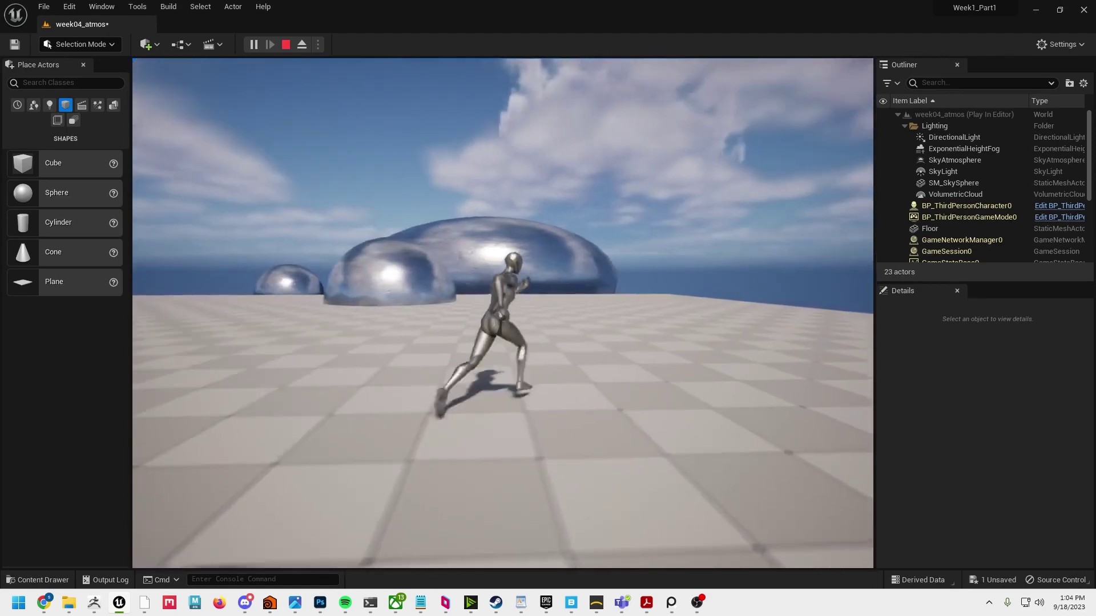
key("w")
key("s")
key("w")
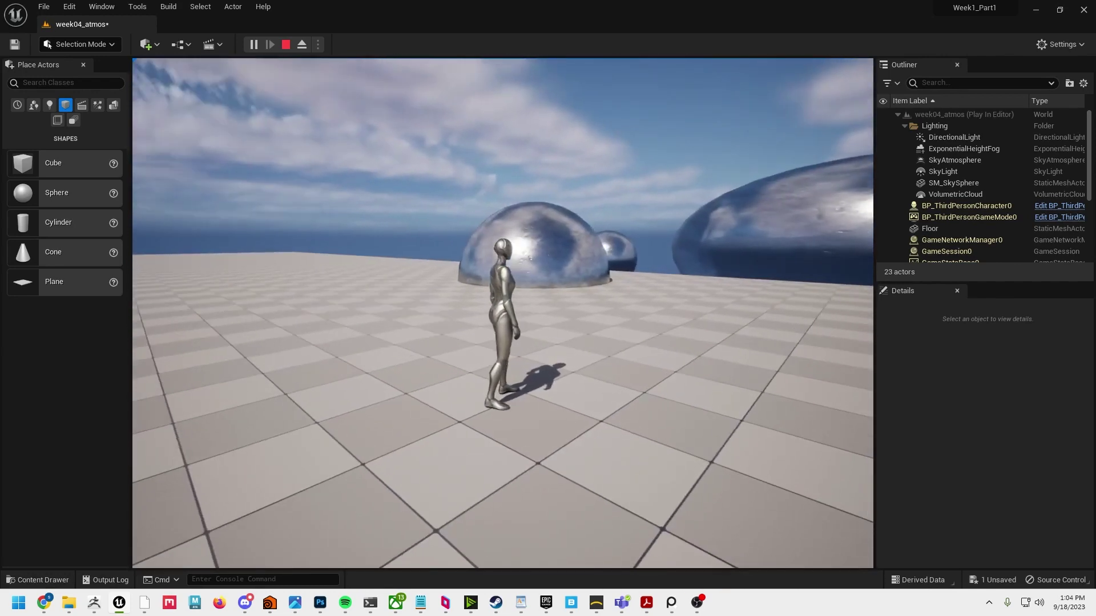
key("w")
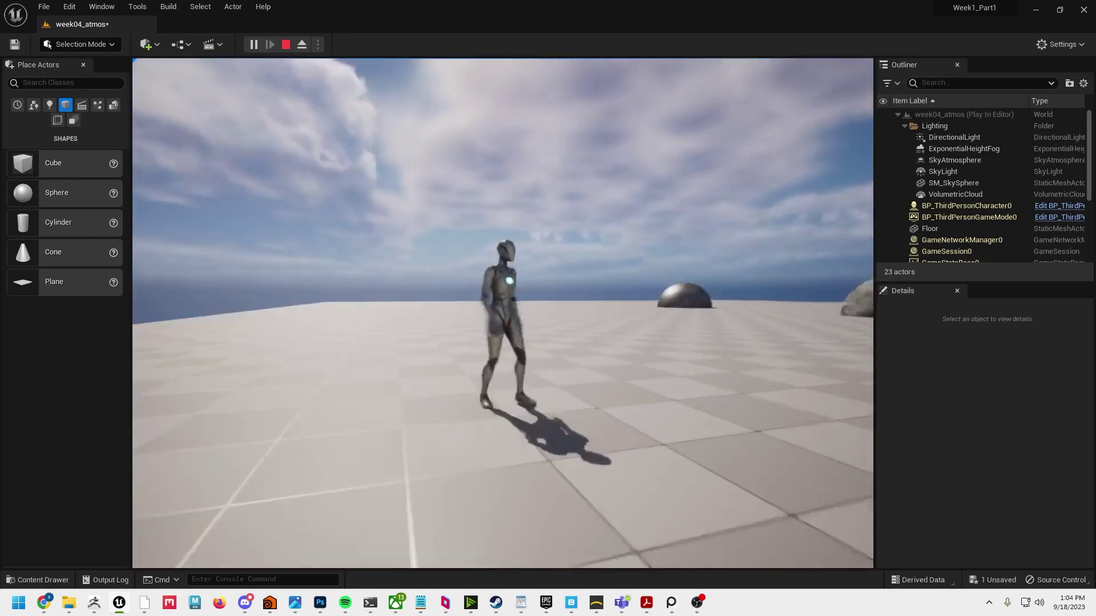
key("space")
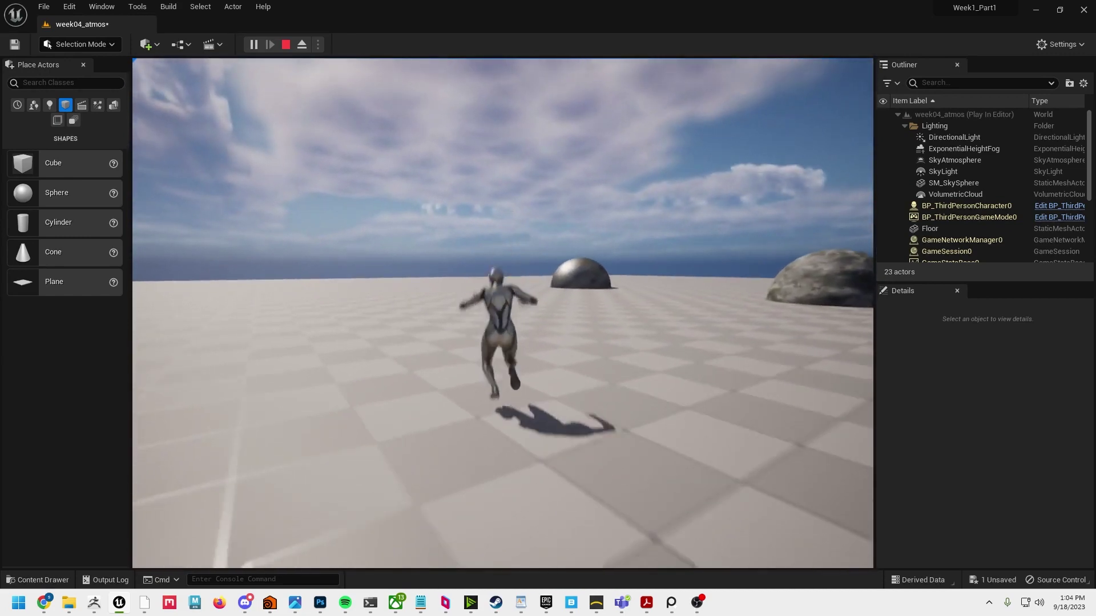
key("Escape")
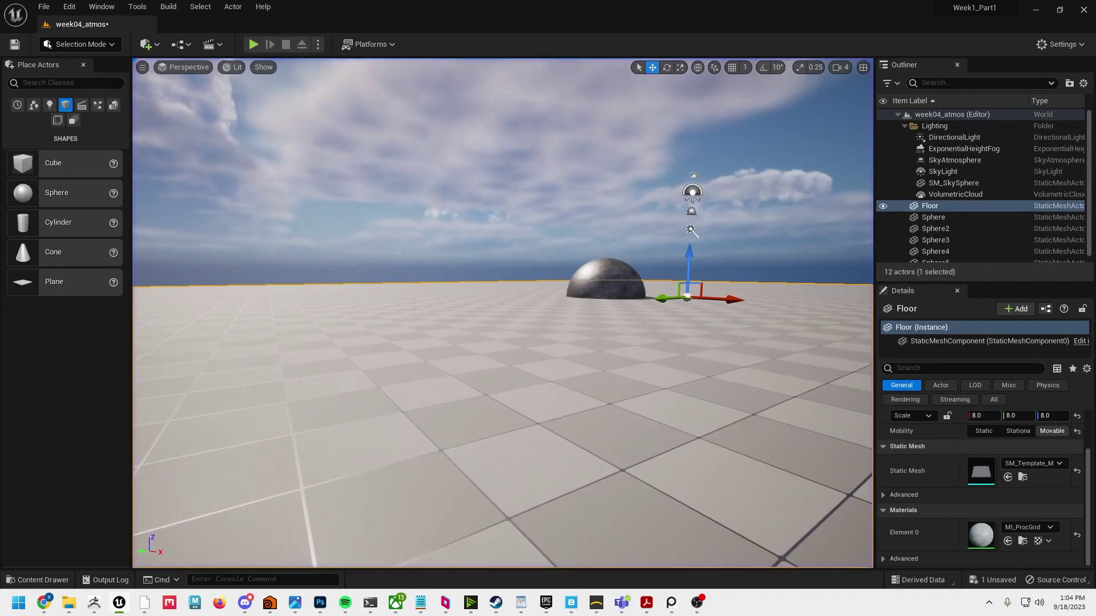
left_click_drag(565, 370, 765, 391, "alt")
scroll(578, 395, "up", 4)
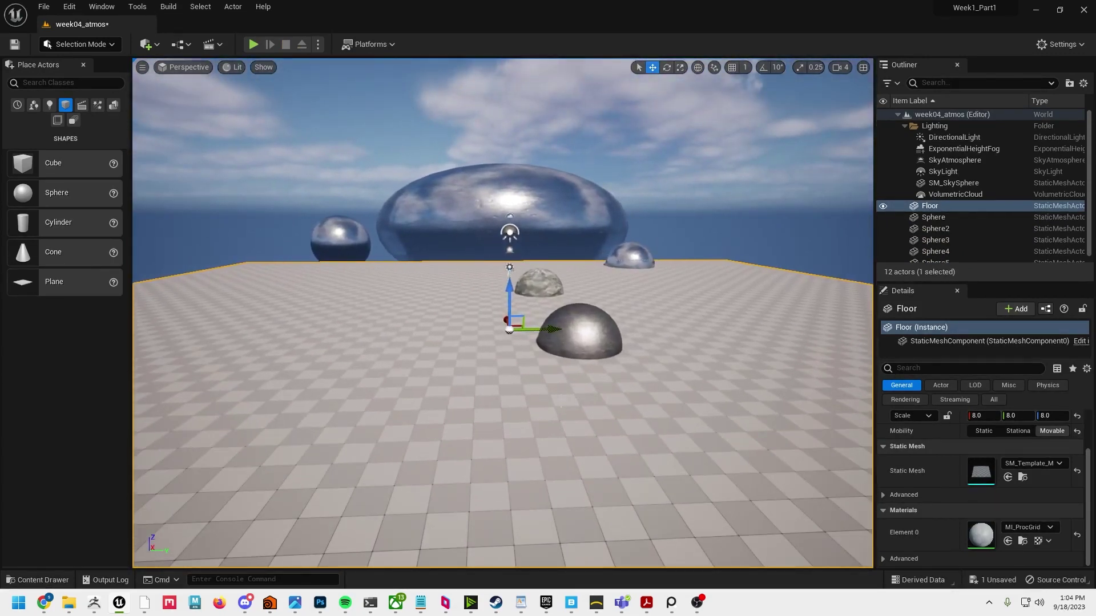
left_click_drag(577, 395, 560, 403, "alt")
right_click_drag(561, 404, 526, 385)
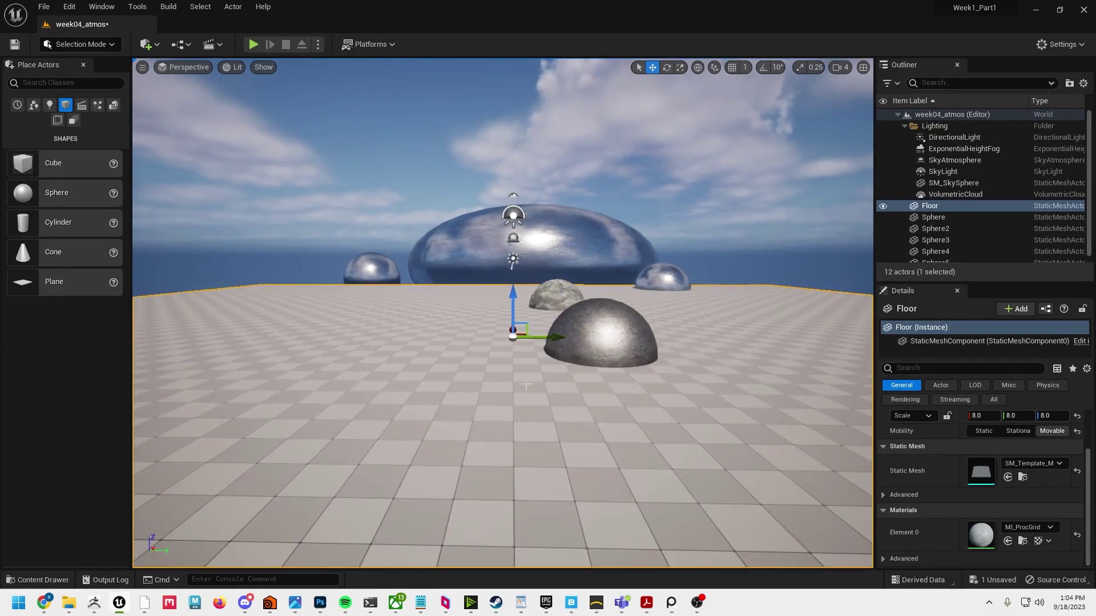
left_click(41, 7)
left_click(56, 33)
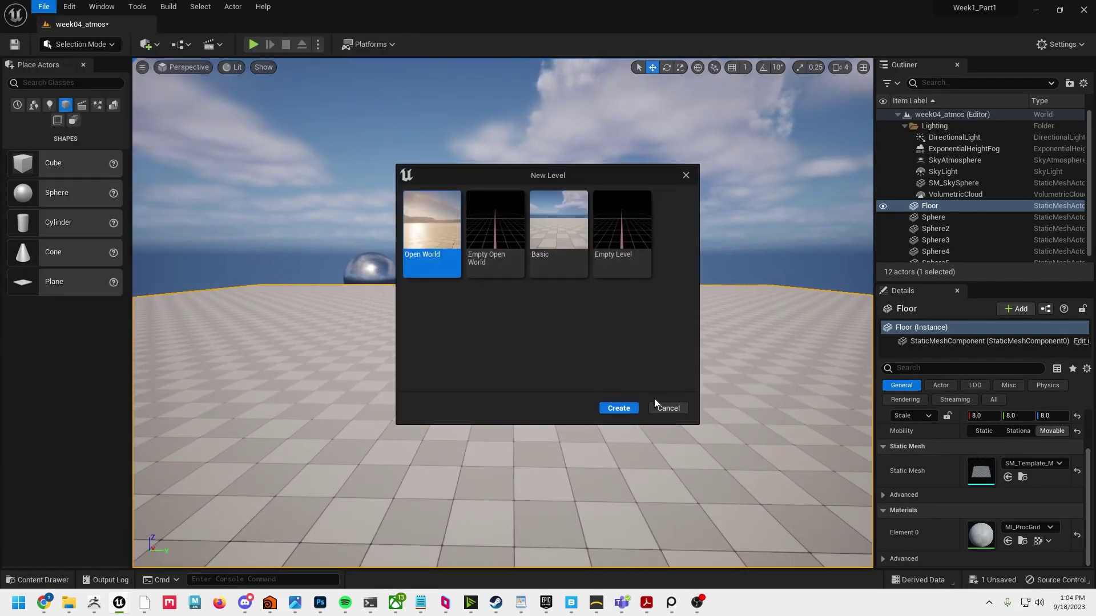
left_click(668, 408)
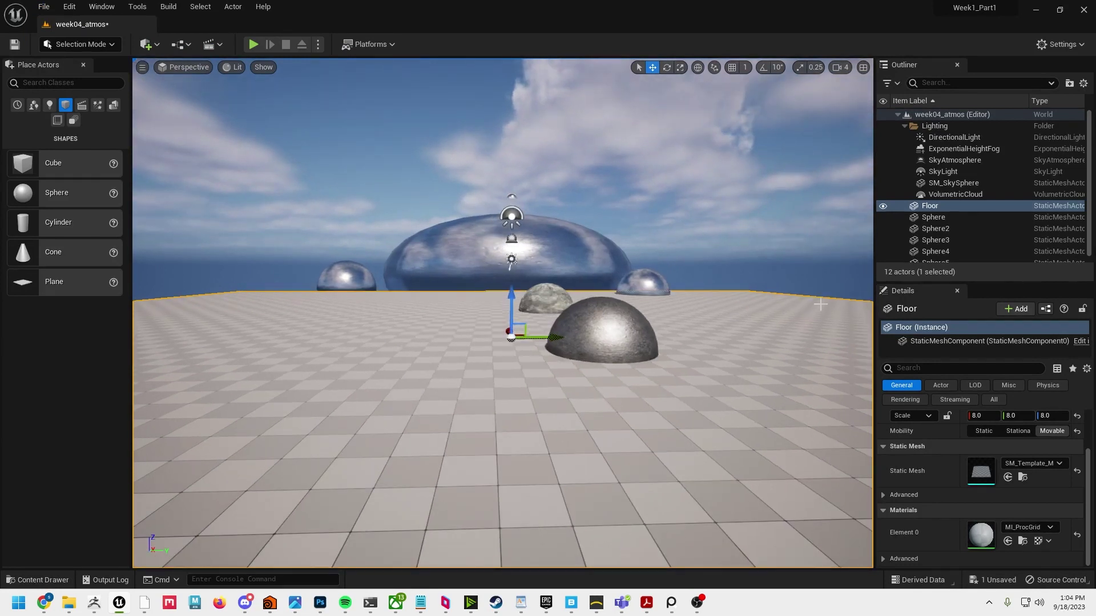
Step: Delete all light, fog, sky and cloud actors in the Lighting folder, along with the folder itself
left_click(953, 137)
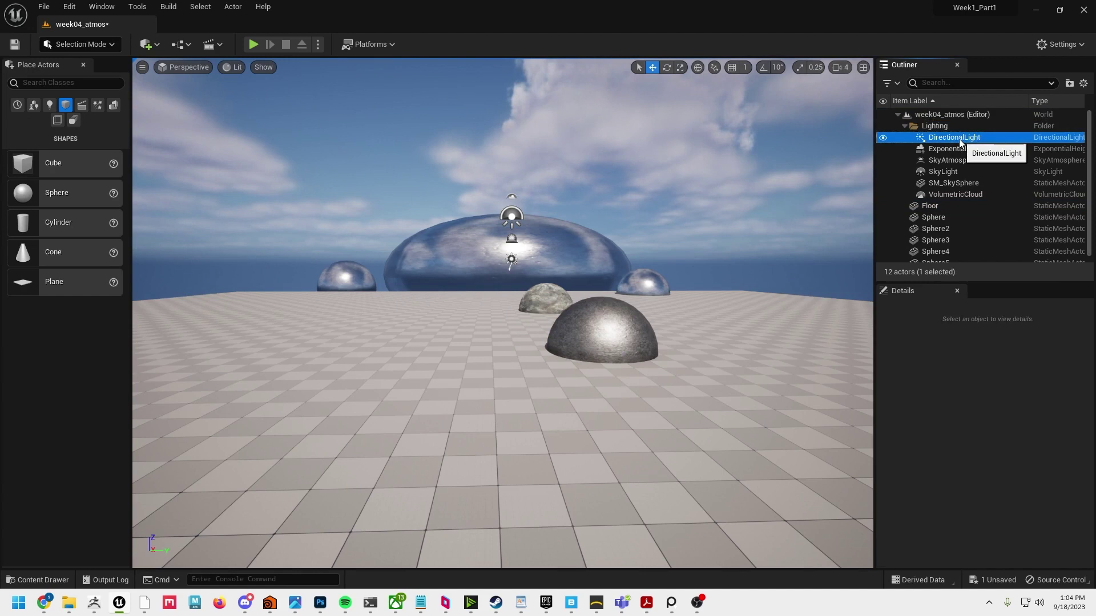
left_click(952, 162, "shift")
left_click(949, 181, "shift")
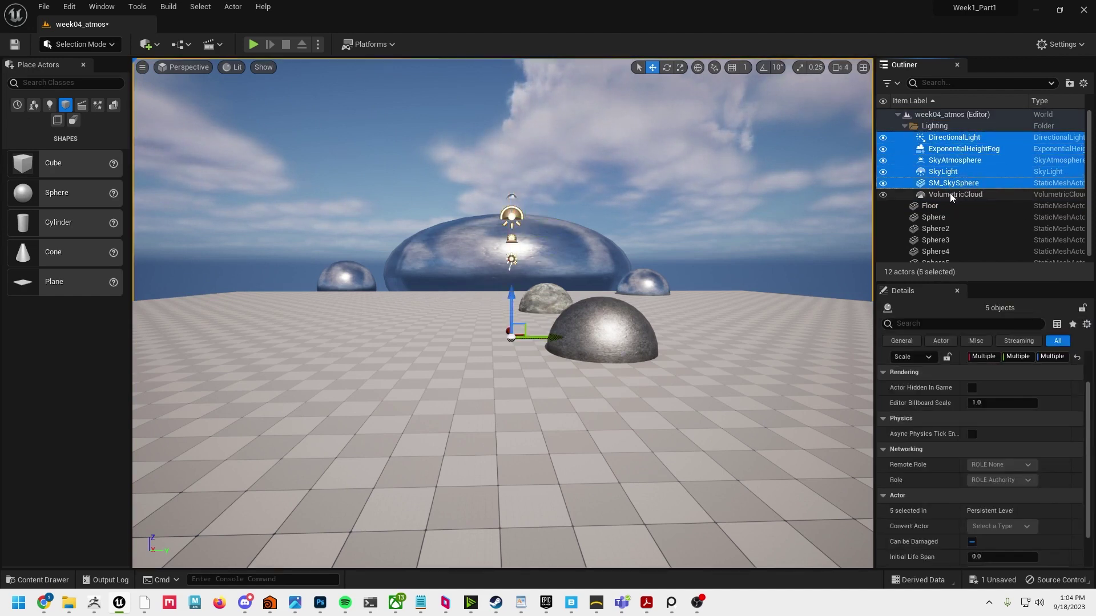
left_click(951, 194, "shift")
key("Delete")
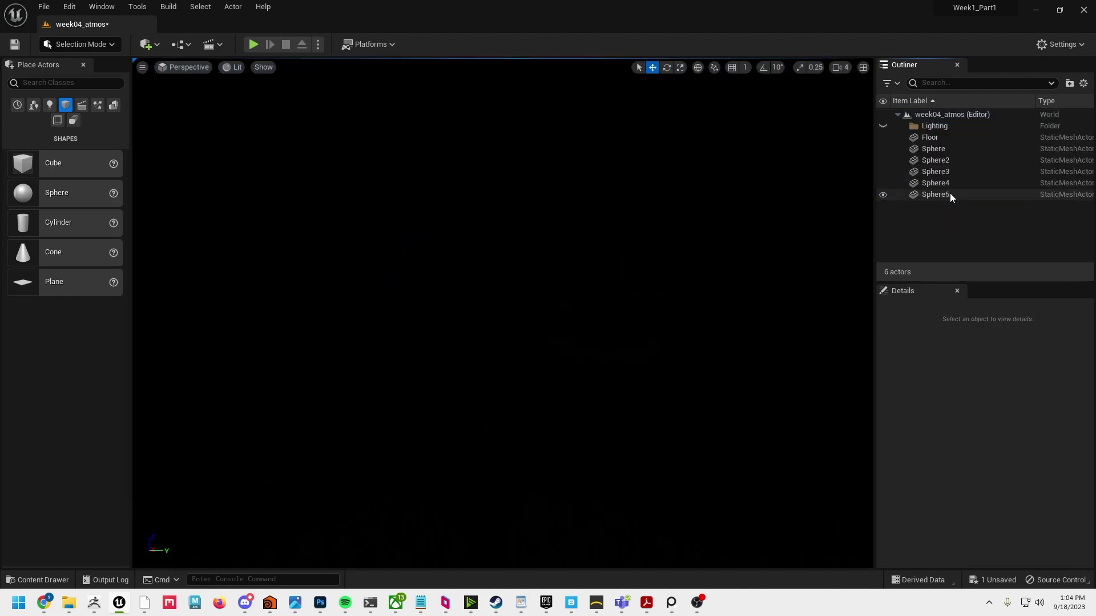
left_click(930, 127)
key("Delete")
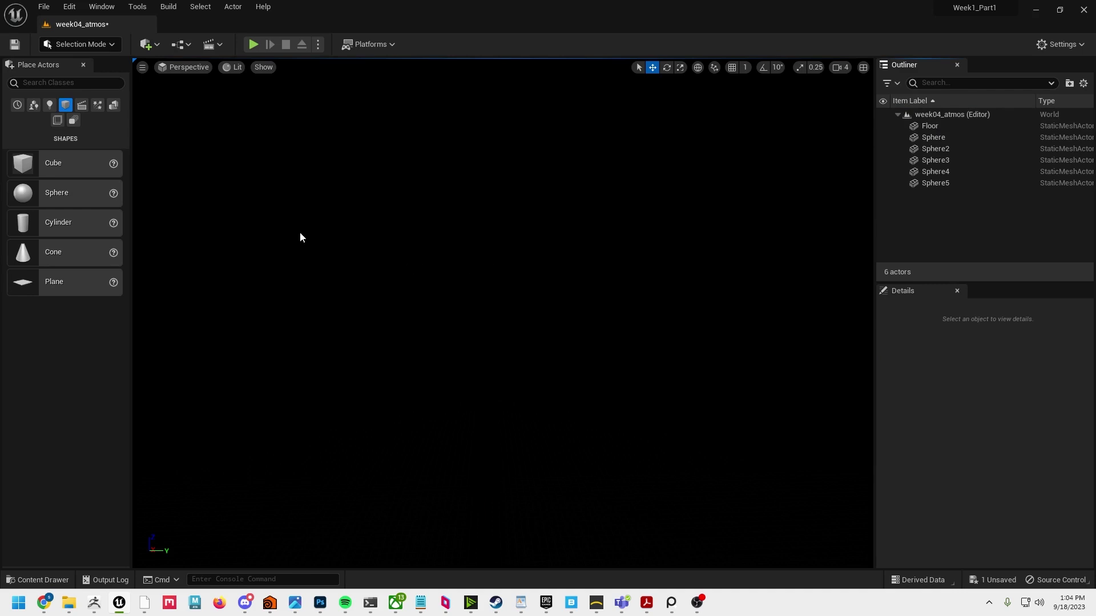
Step: Open the Env. Light Mixer, place it lower over the viewport, and review its detail-level options, keeping Minimal
left_click(98, 7)
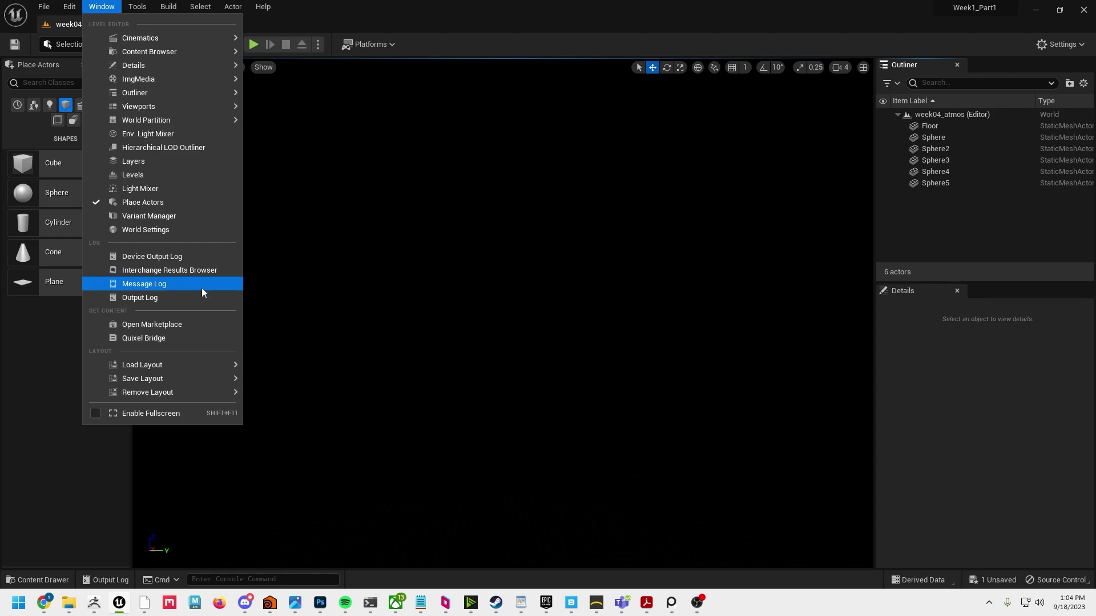
mouse_move(173, 66)
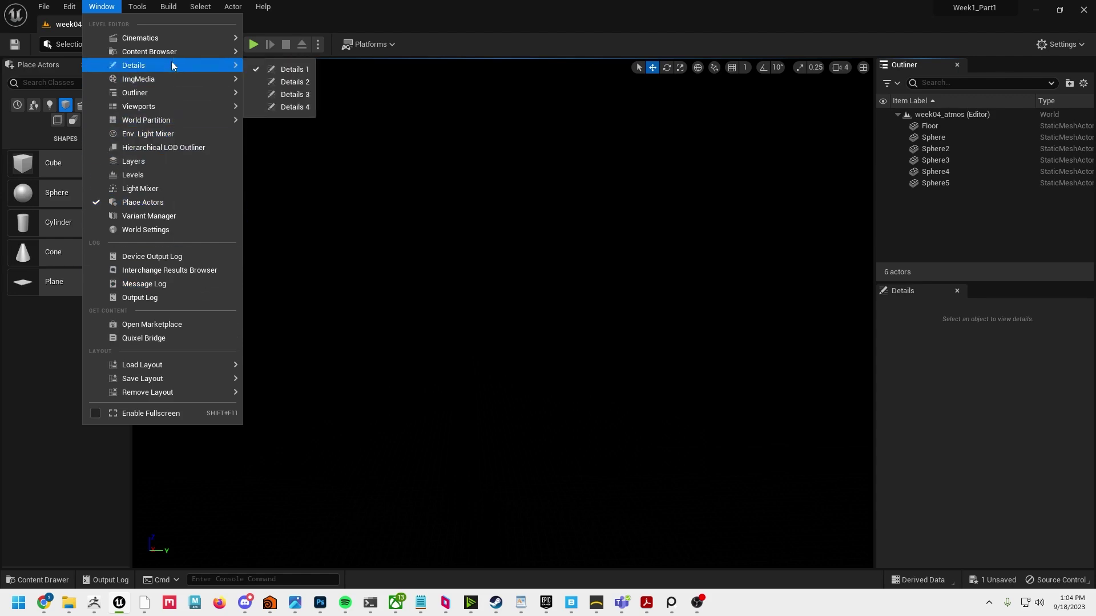
left_click(145, 135)
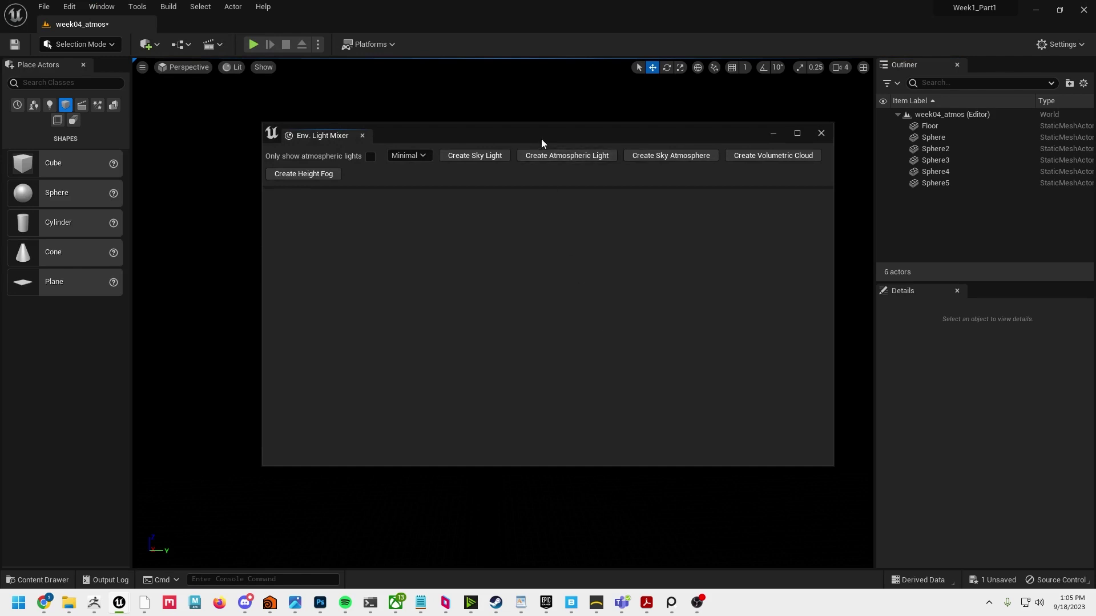
left_click_drag(541, 139, 509, 210)
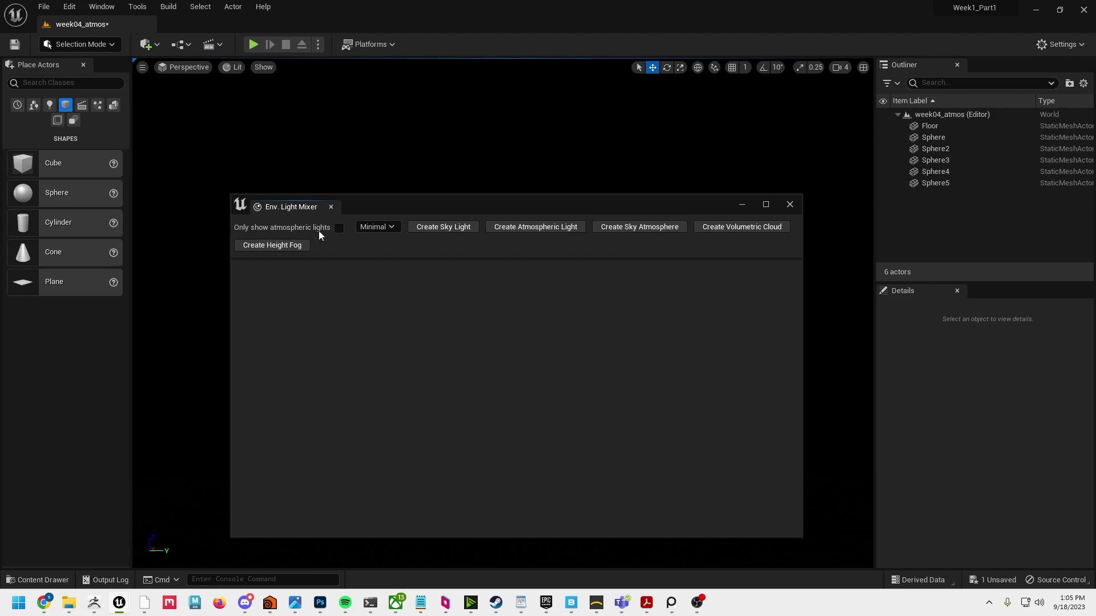
left_click(369, 231)
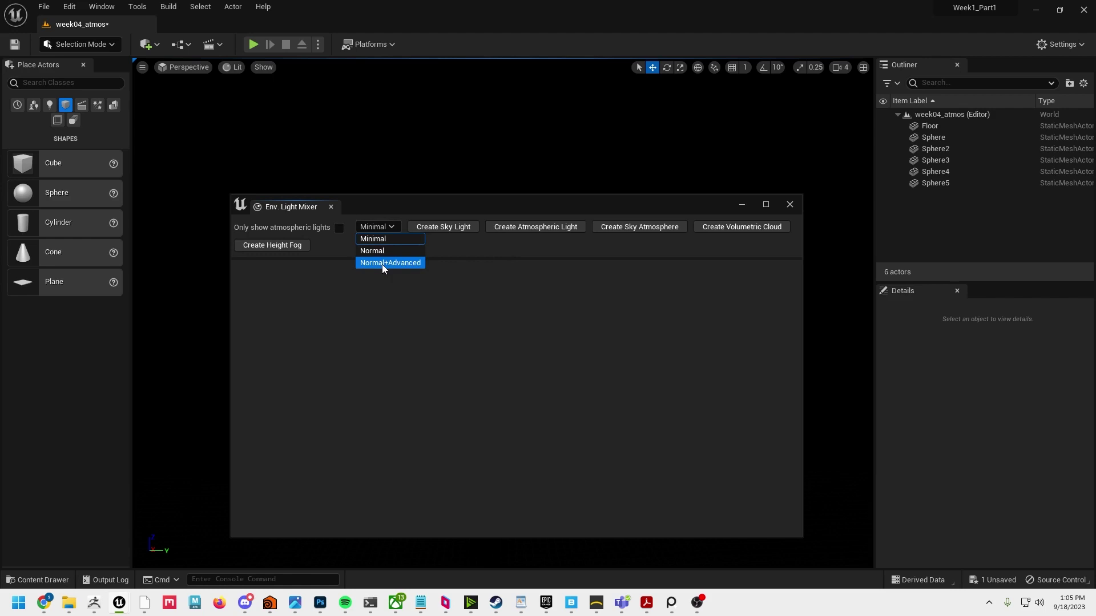
left_click(375, 228)
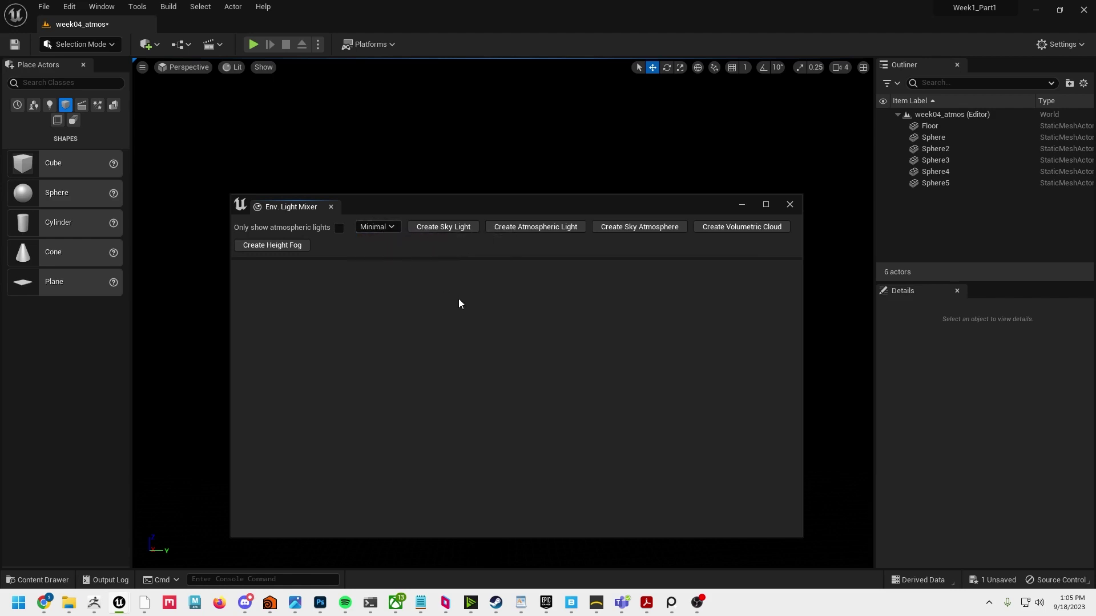
Step: Create a sky light, atmospheric light, sky atmosphere, volumetric cloud and height fog with the mixer, and close it
left_click(428, 231)
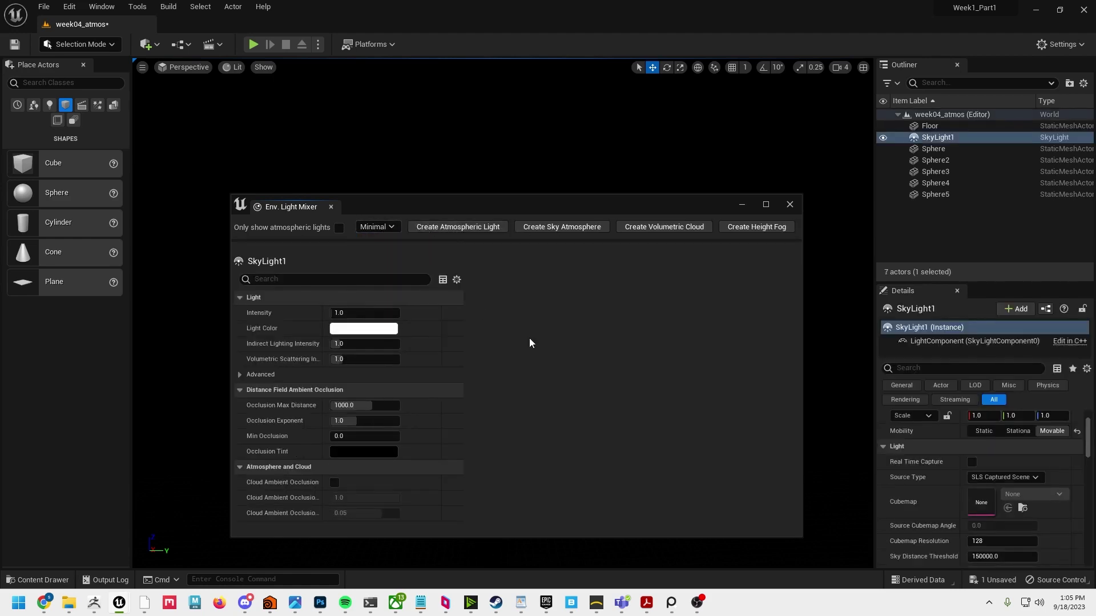
left_click(445, 227)
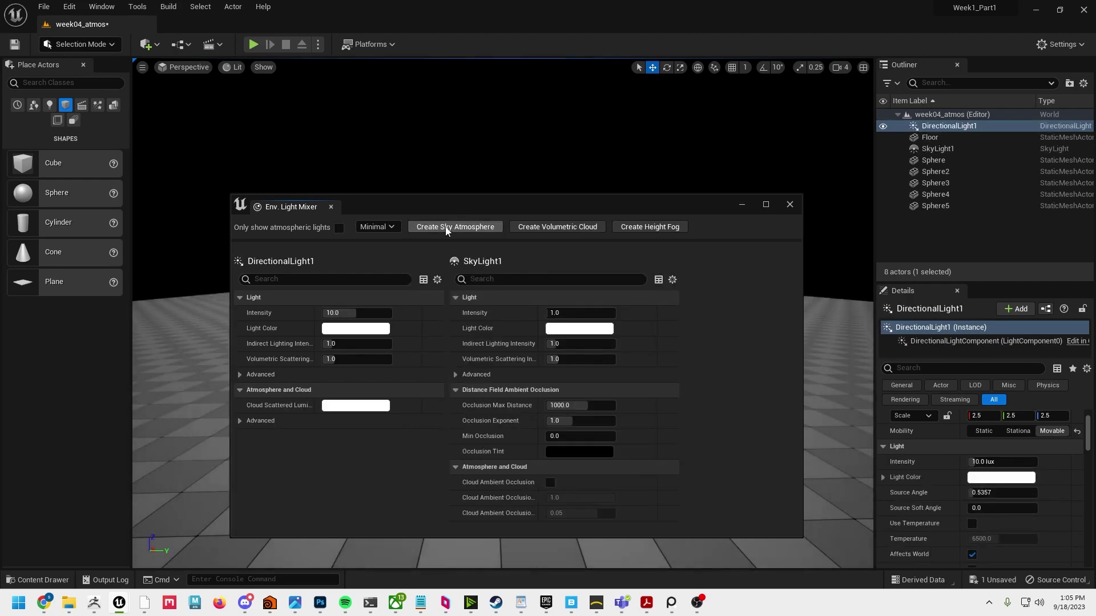
left_click(423, 228)
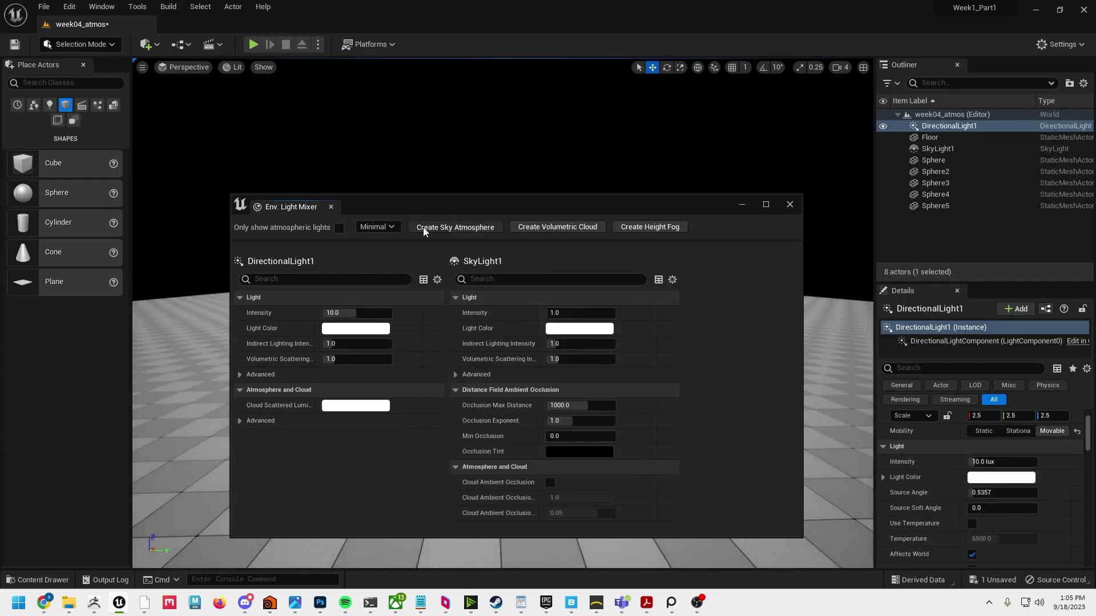
left_click(424, 227)
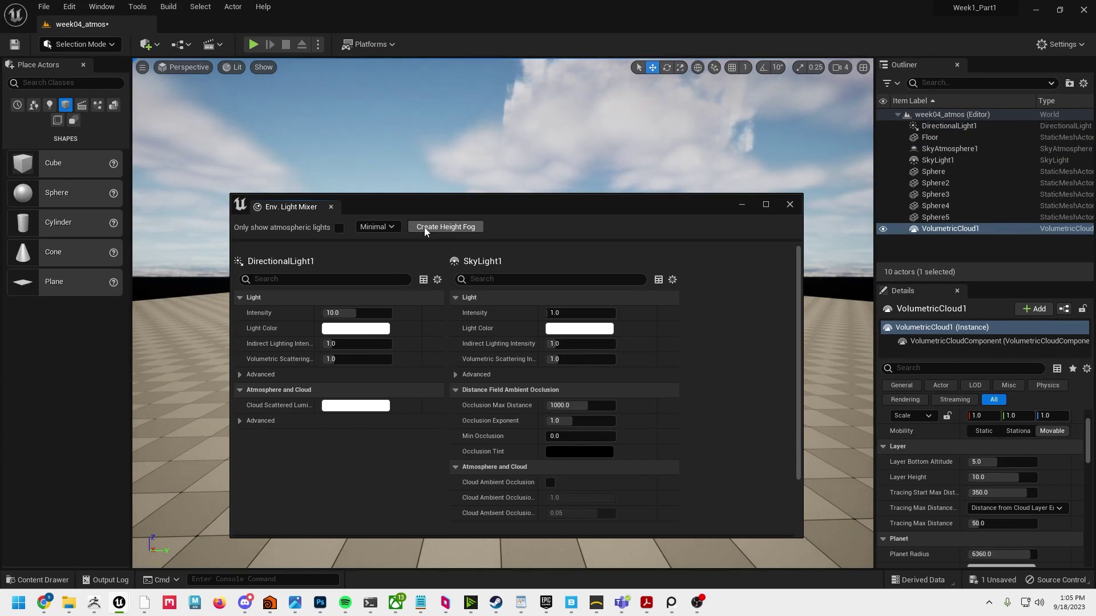
left_click(425, 228)
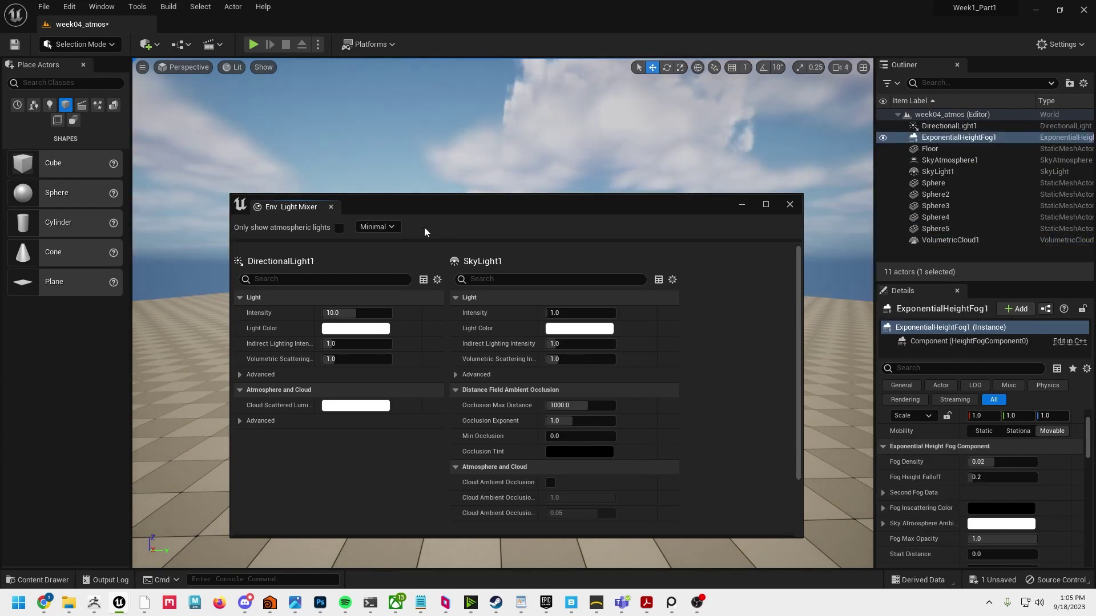
left_click(792, 205)
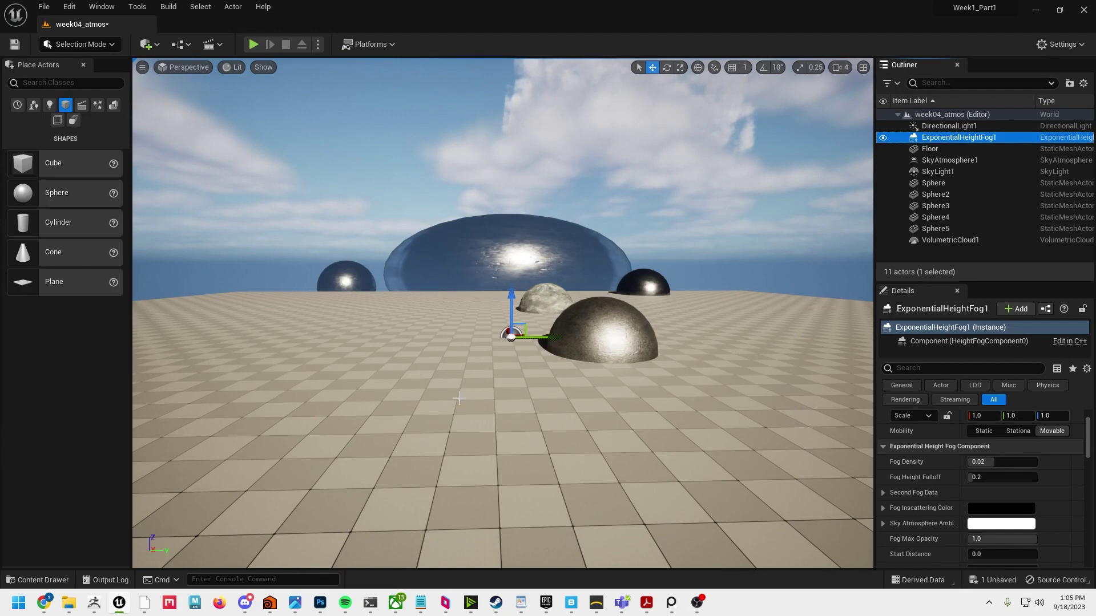
mouse_move(625, 406)
left_mouse_down("alt")
mouse_move(552, 406)
mouse_move(652, 392)
mouse_move(625, 415)
left_mouse_up("alt")
right_click_drag(465, 408, 462, 405)
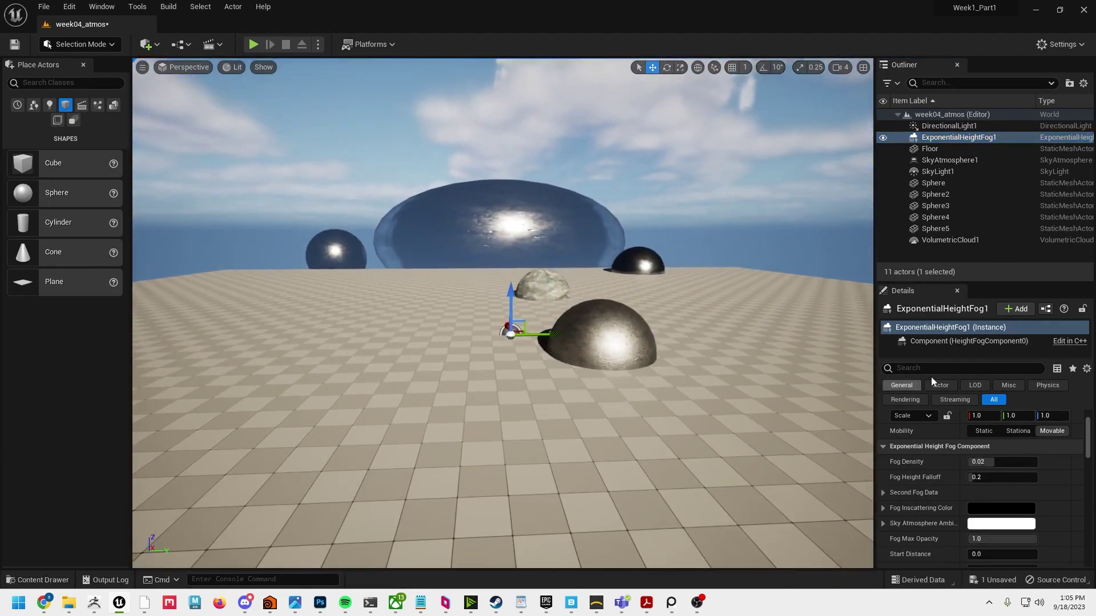
Step: Try to parent VolumetricCloud1 under SkyAtmosphere1 in the Outliner, and undo the attachment
left_click_drag(956, 241, 950, 165)
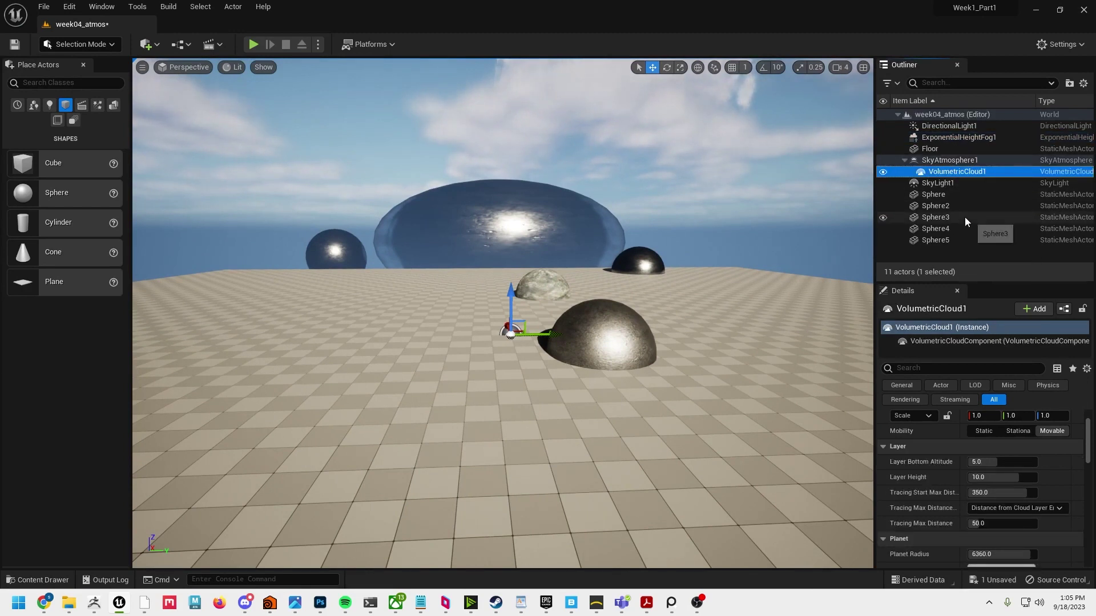
key("ctrl+z")
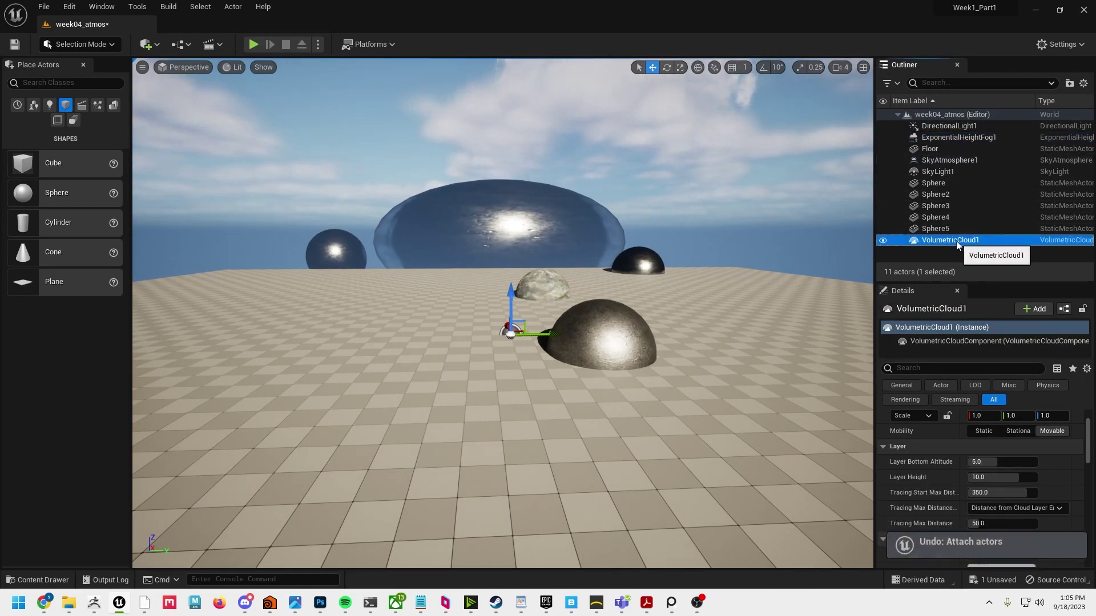
left_click_drag(659, 276, 640, 266, "alt")
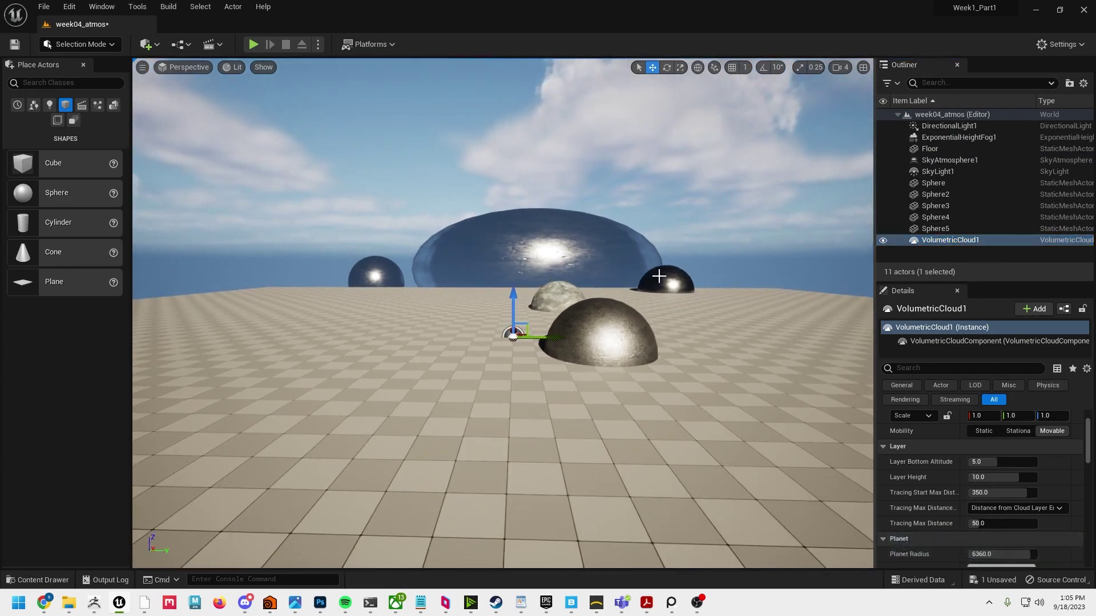
Step: Hide ExponentialHeightFog1 and show it again to compare the scene without and with fog
left_click(951, 140)
left_click(882, 138)
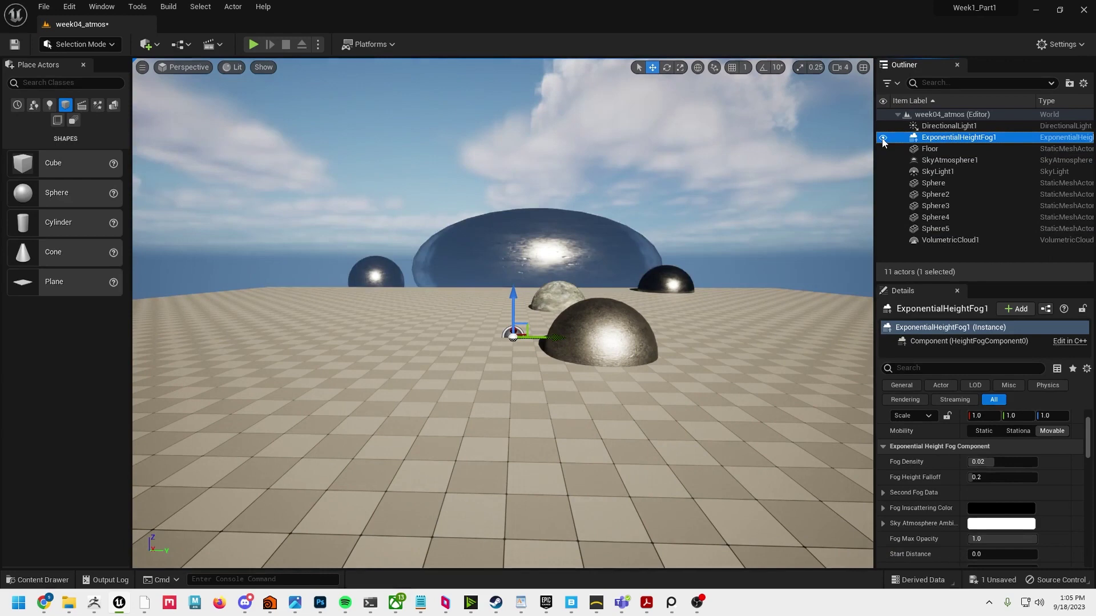
left_click(883, 138)
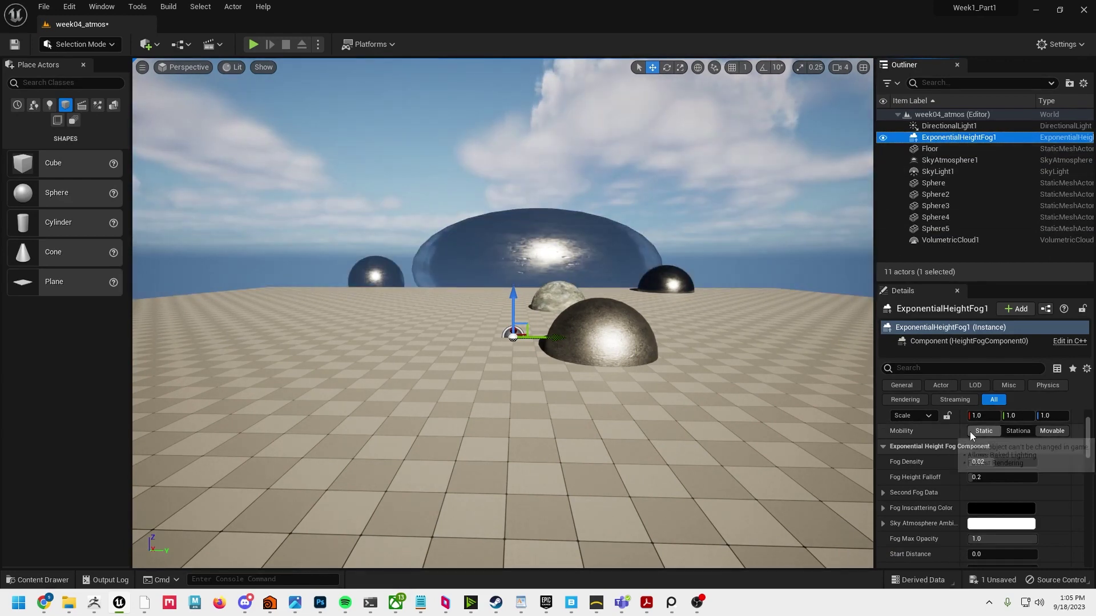
Step: Try a fog density of 0.05 and a much thicker 0.5 on ExponentialHeightFog1, viewing the effect on the distant spheres
left_click_drag(1000, 465, 1038, 462)
left_click(968, 462)
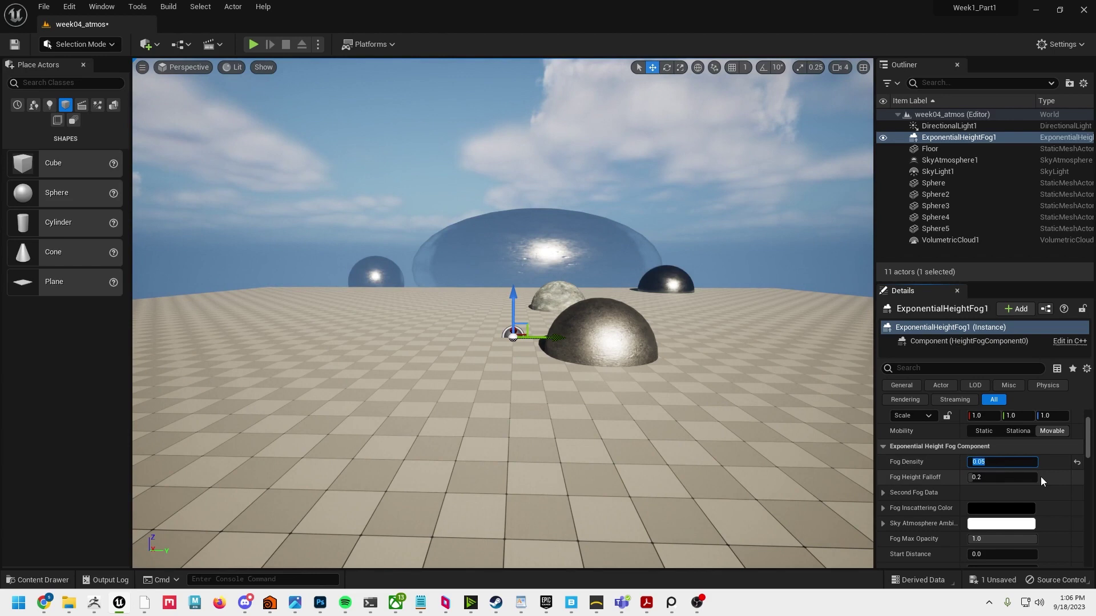
type(".5")
key("Return")
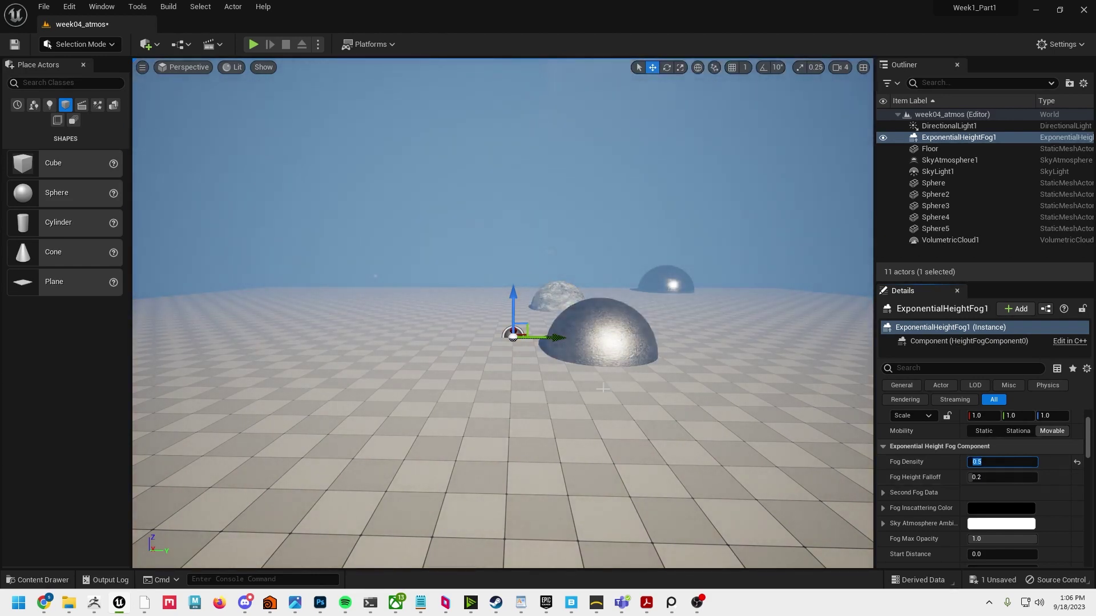
mouse_move(458, 302)
left_mouse_down("alt")
mouse_move(499, 288)
mouse_move(654, 286)
mouse_move(445, 298)
mouse_move(474, 308)
left_mouse_up("alt")
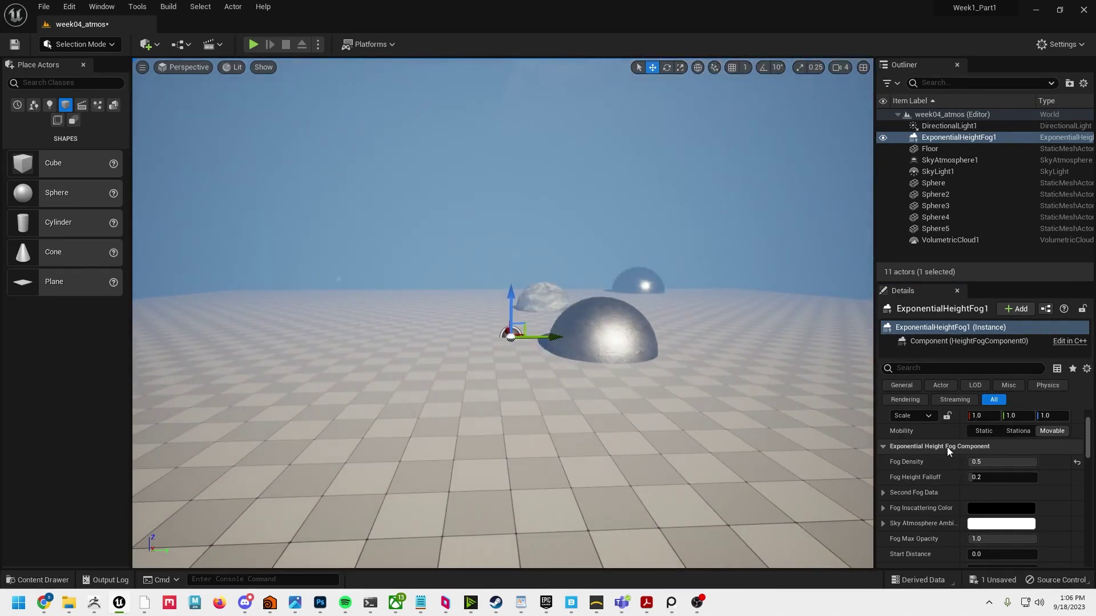
Step: Reduce the height fog's density to 0.25 and finally to 0.1, and look around the spheres
left_click(993, 461)
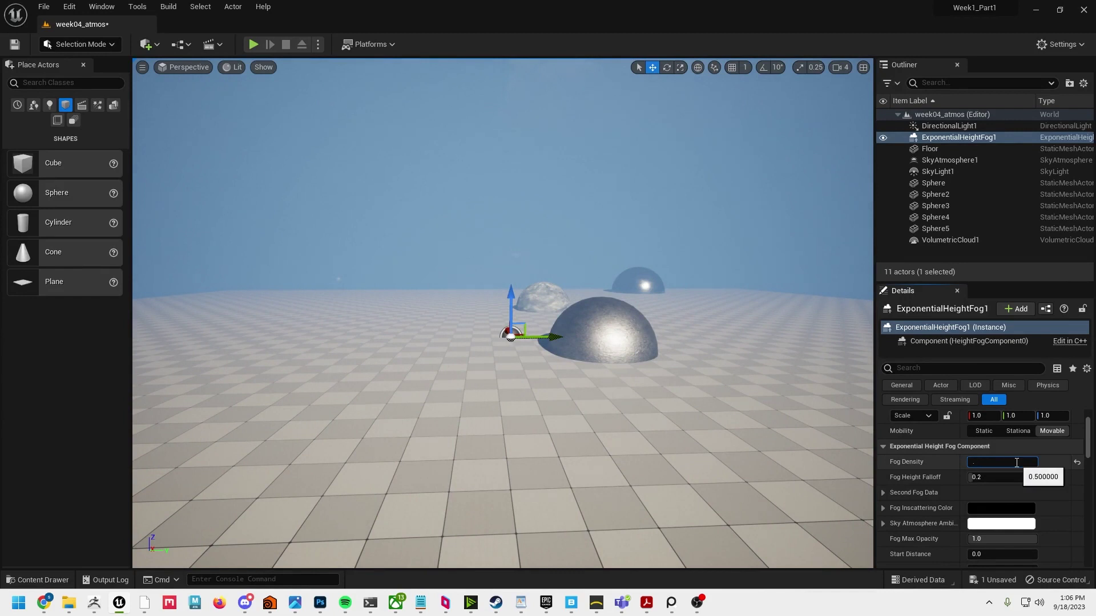
key("Return")
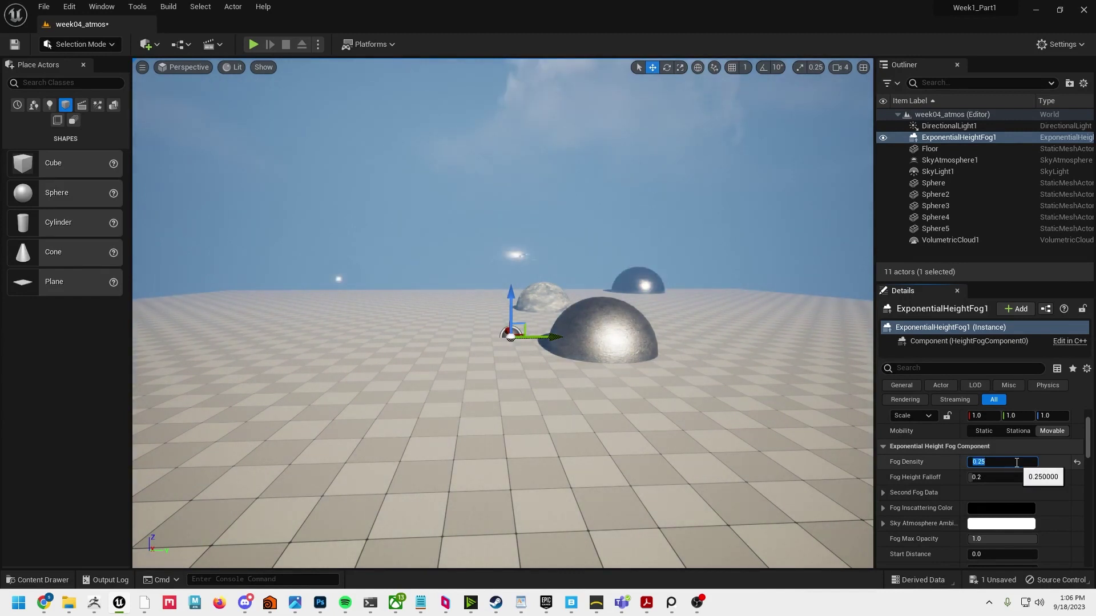
key("Return")
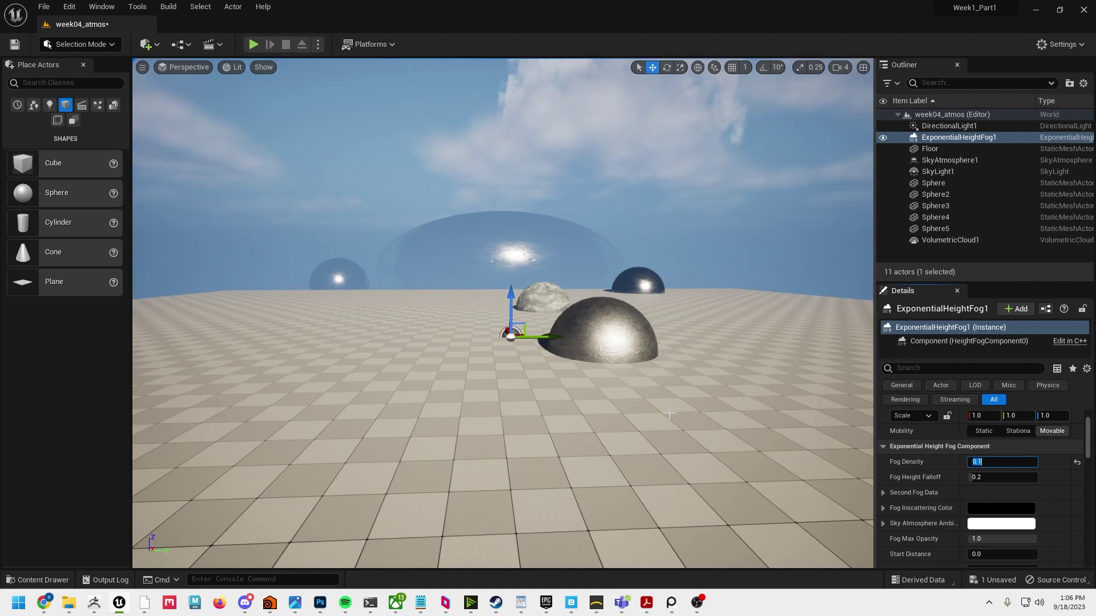
mouse_move(713, 399)
left_mouse_down("alt")
mouse_move(754, 399)
mouse_move(733, 400)
left_mouse_up("alt")
left_click_drag(487, 251, 466, 249, "alt")
left_click_drag(564, 239, 497, 230, "alt")
left_click_drag(727, 274, 411, 240, "alt")
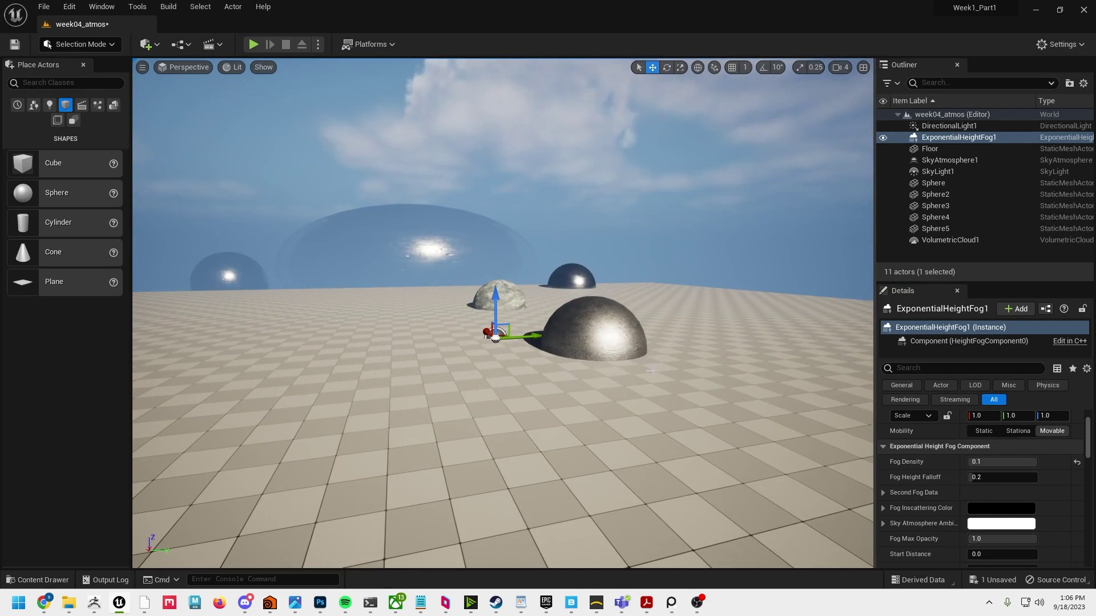
Step: Enable Volumetric Fog on ExponentialHeightFog1 and inspect the fog around the sun and the spheres
scroll(1004, 502, "down", 2)
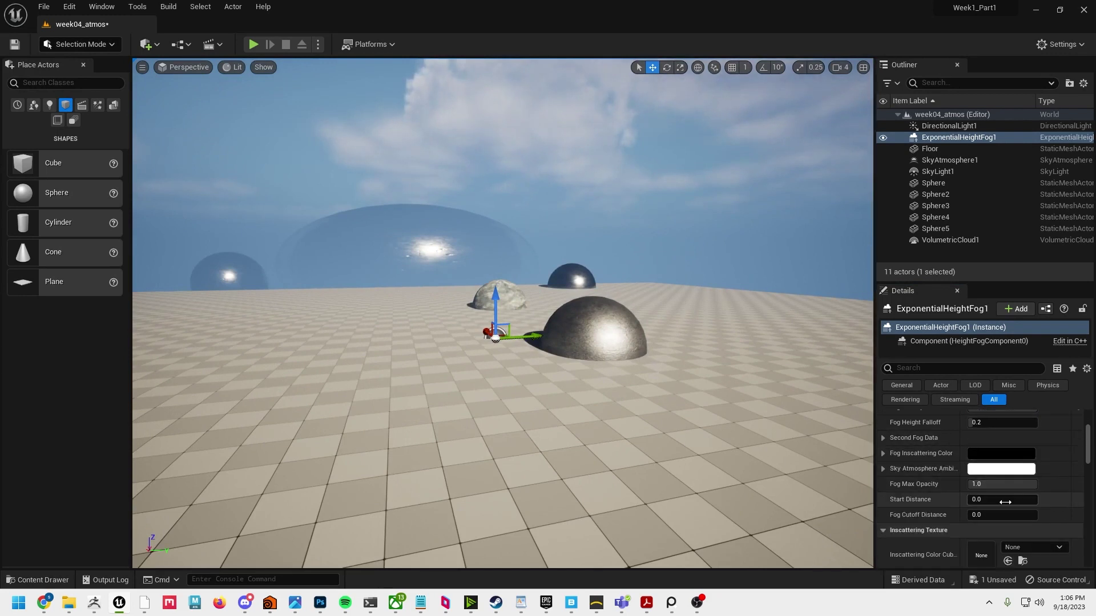
scroll(970, 457, "down", 1)
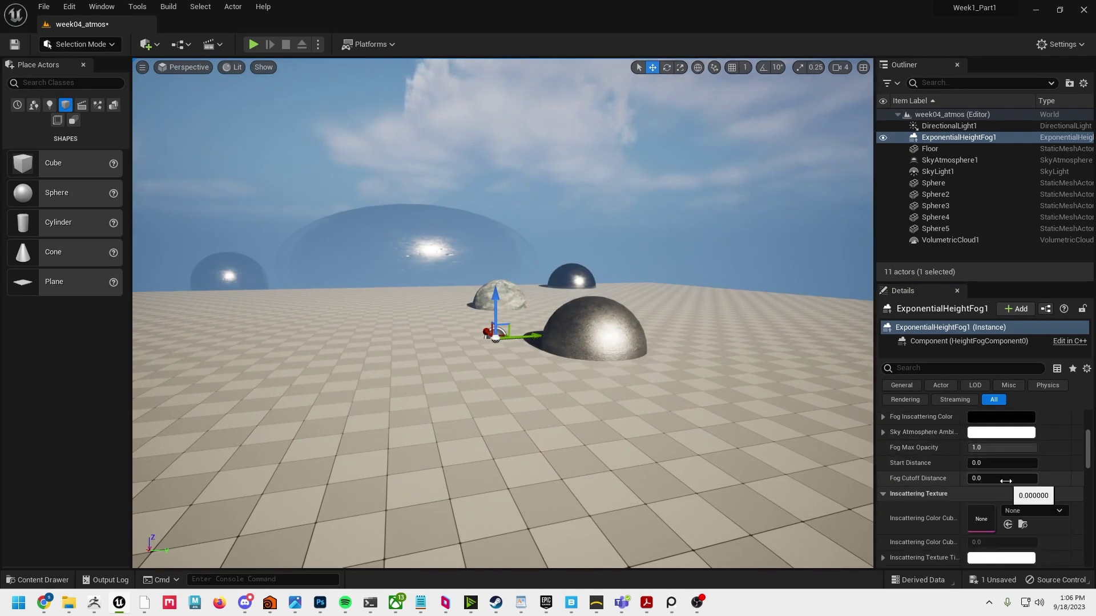
scroll(1005, 484, "down", 5)
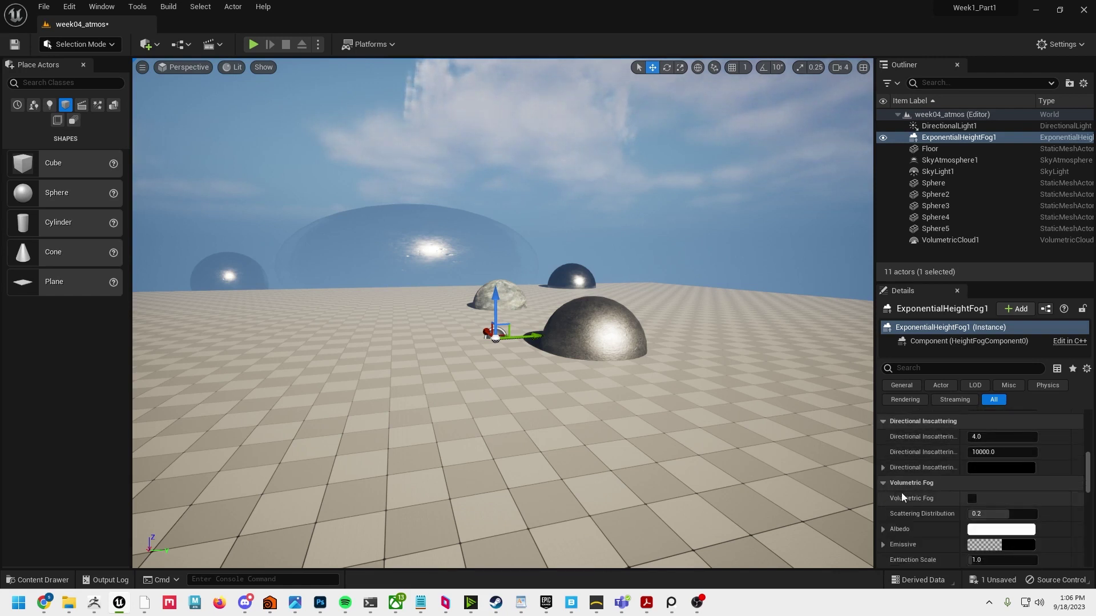
left_click(972, 499)
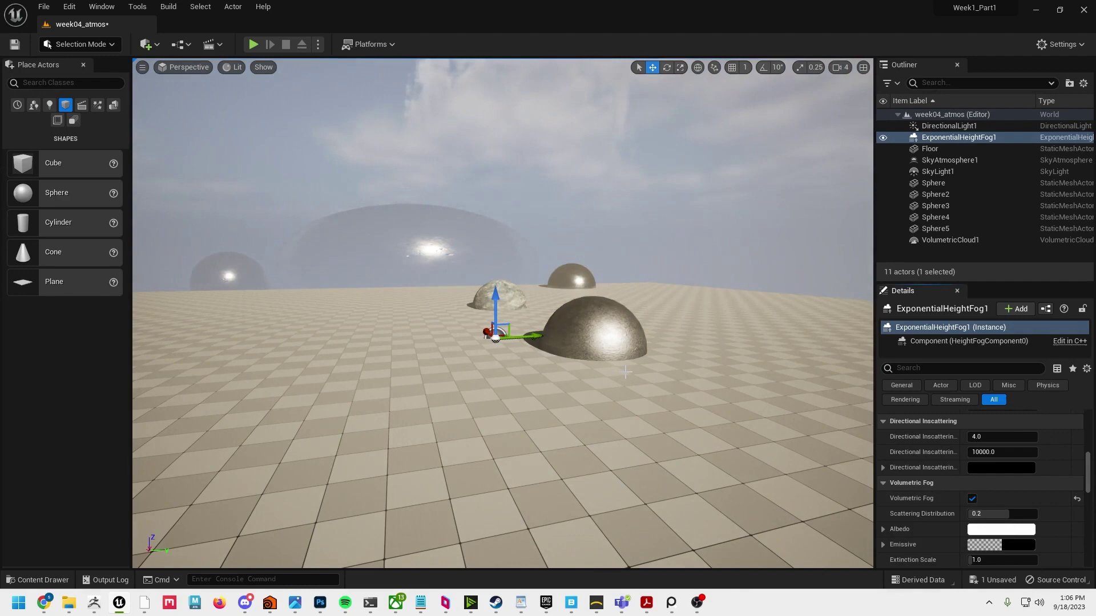
left_click_drag(400, 343, 742, 359, "alt")
left_click_drag(605, 154, 609, 100, "alt")
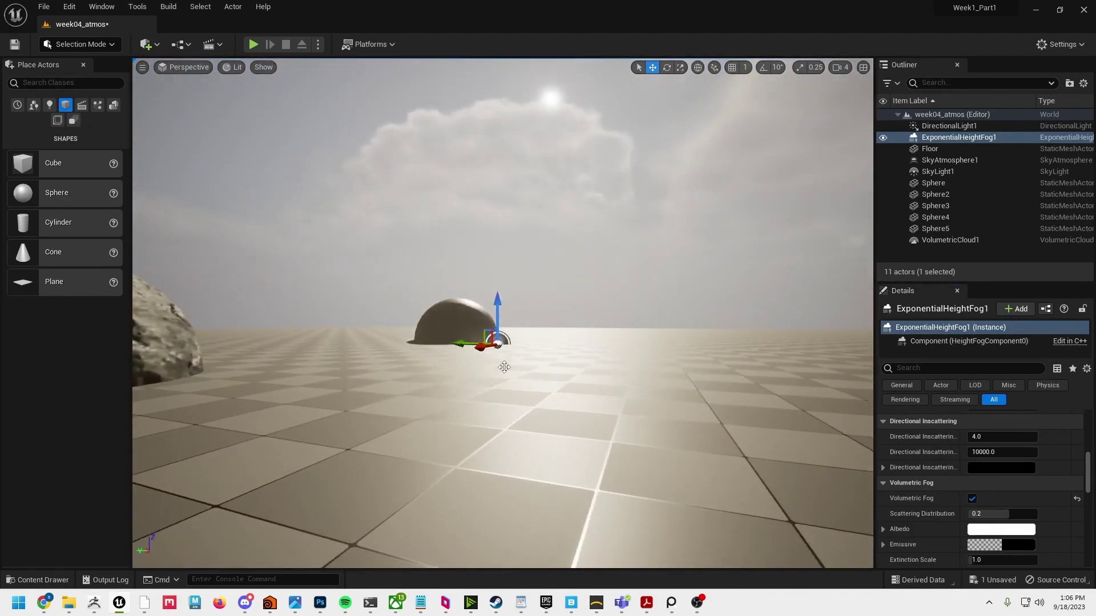
middle_click_drag(610, 100, 615, 132, "alt")
left_click_drag(617, 204, 712, 207, "alt")
Step: Enable Light Shaft Occlusion on DirectionalLight1 after viewing the fog from different angles
left_click(965, 127)
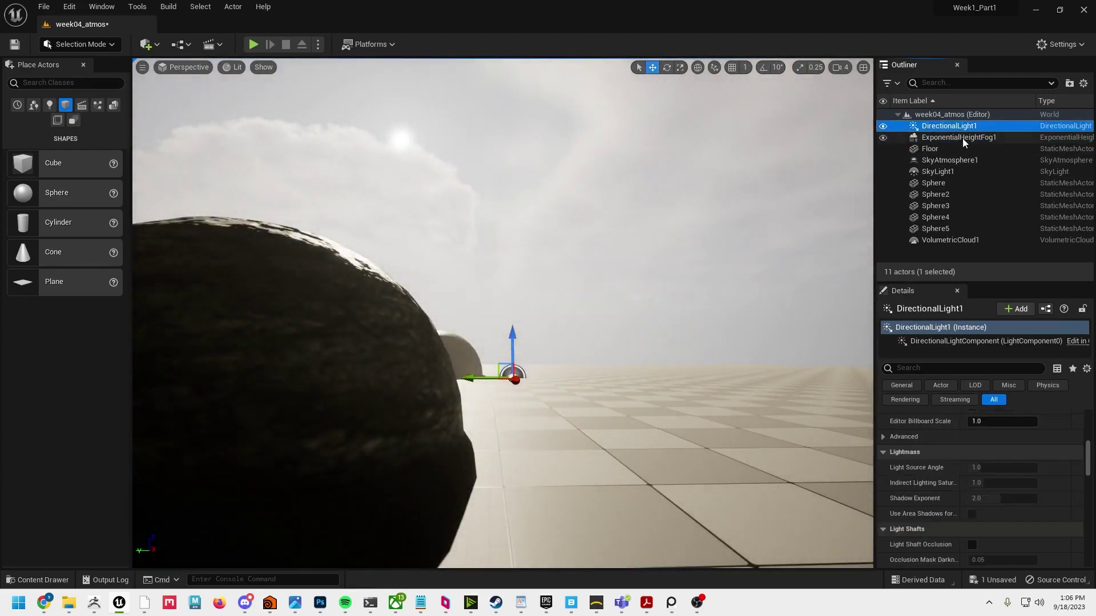
left_click_drag(628, 228, 708, 237, "alt")
left_click_drag(674, 157, 704, 155, "alt")
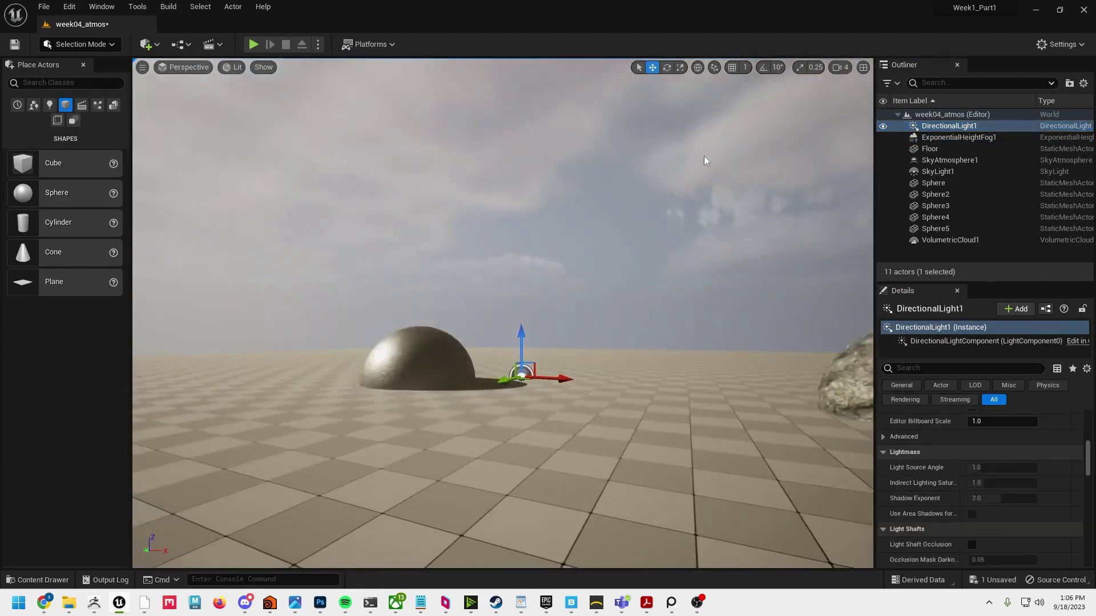
left_click_drag(453, 304, 605, 306, "alt")
left_click_drag(371, 309, 159, 152, "alt")
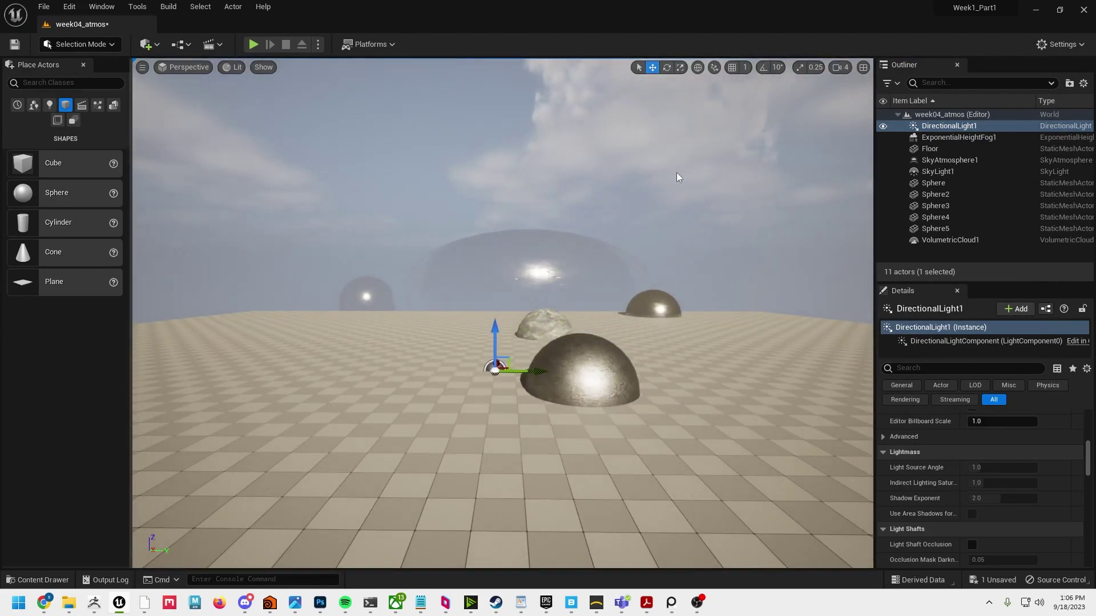
mouse_move(721, 454)
left_mouse_down("alt")
mouse_move(689, 445)
mouse_move(725, 464)
left_mouse_up("alt")
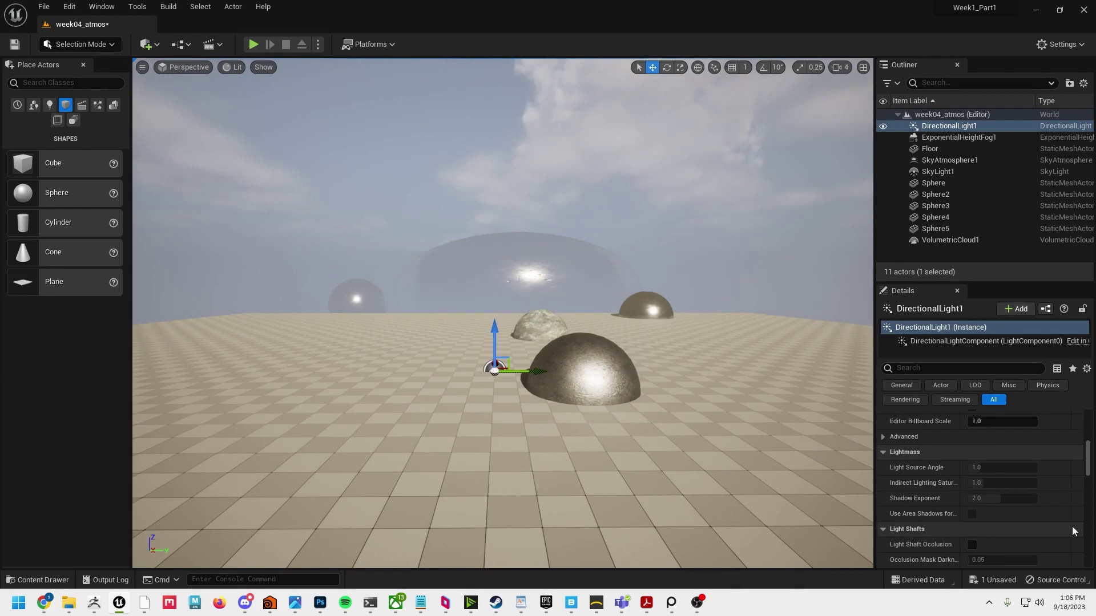
scroll(1035, 495, "down", 2)
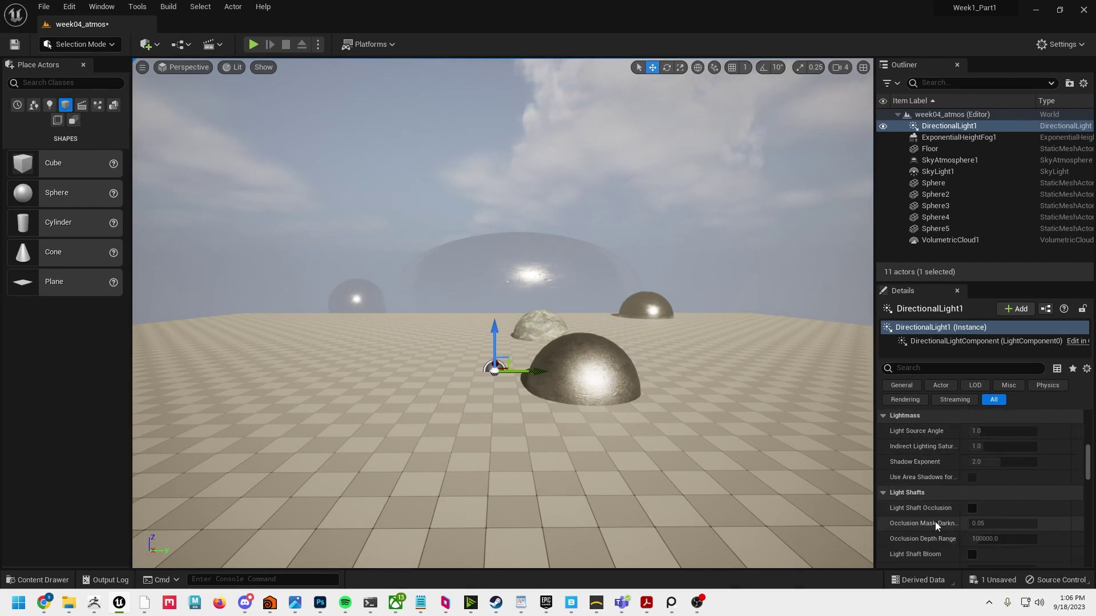
left_click(972, 507)
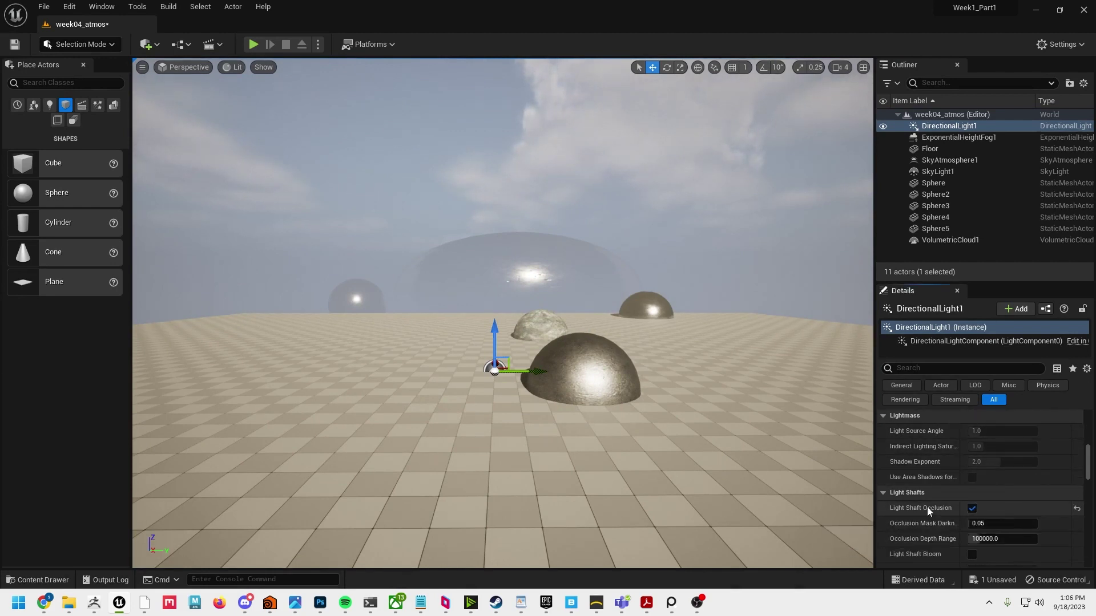
Step: Review DirectionalLight1's bloom, shadow, ray tracing, atmosphere and basic light settings, and look over the scene
scroll(1039, 511, "down", 6)
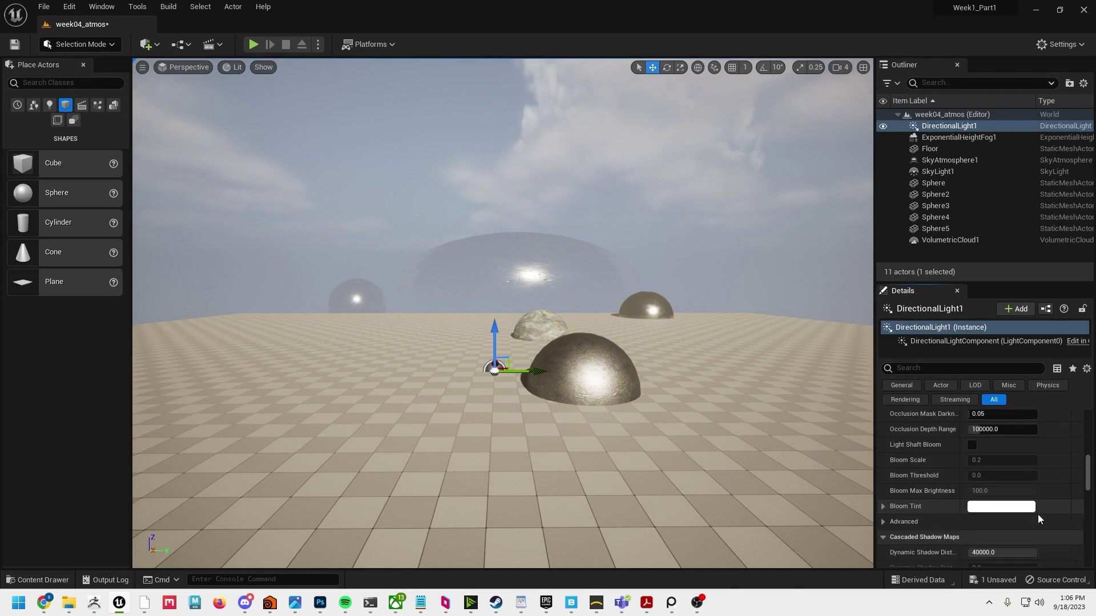
scroll(1037, 514, "down", 3)
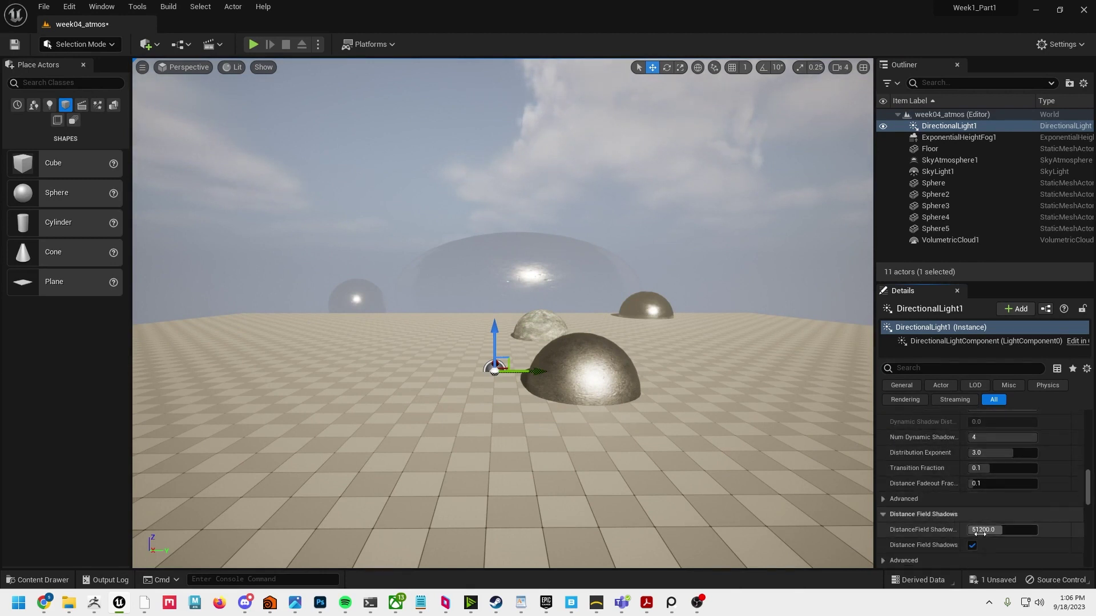
scroll(981, 533, "down", 2)
scroll(987, 501, "down", 2)
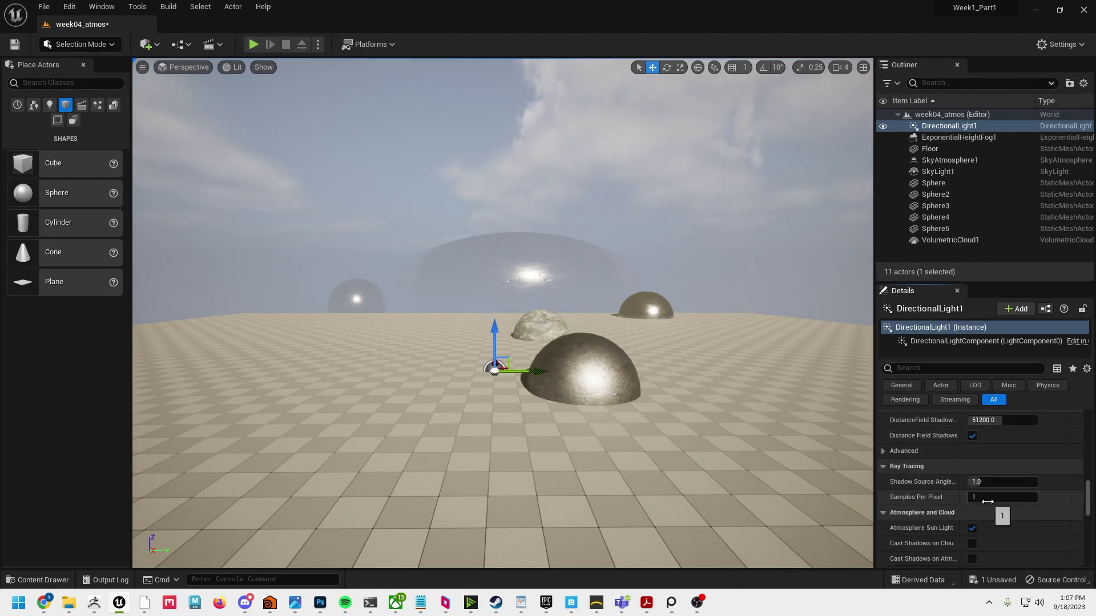
scroll(988, 501, "up", 12)
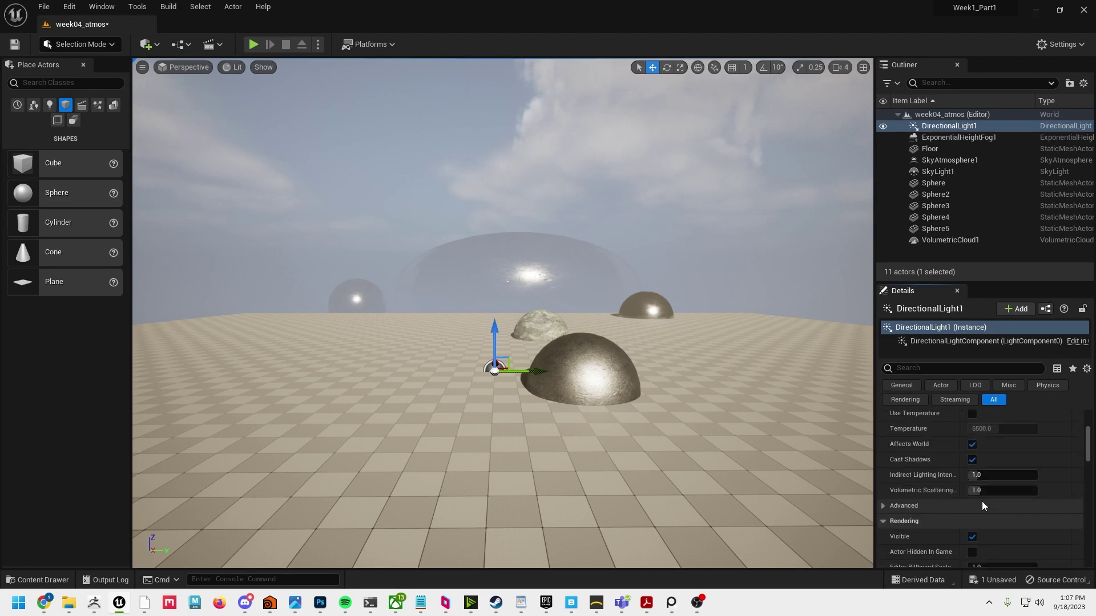
scroll(982, 501, "up", 2)
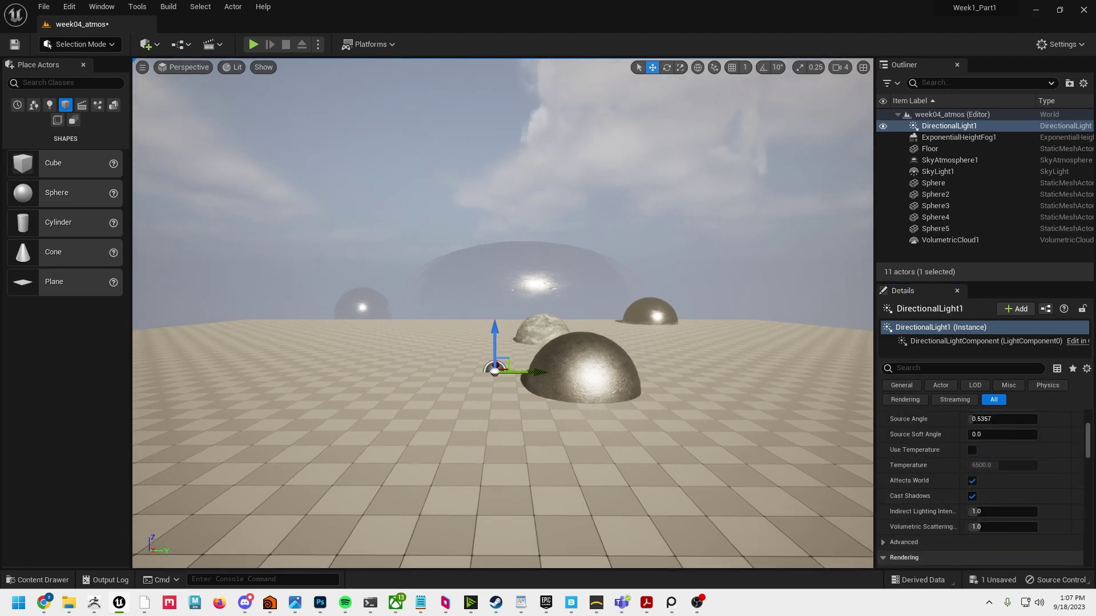
scroll(978, 458, "up", 5)
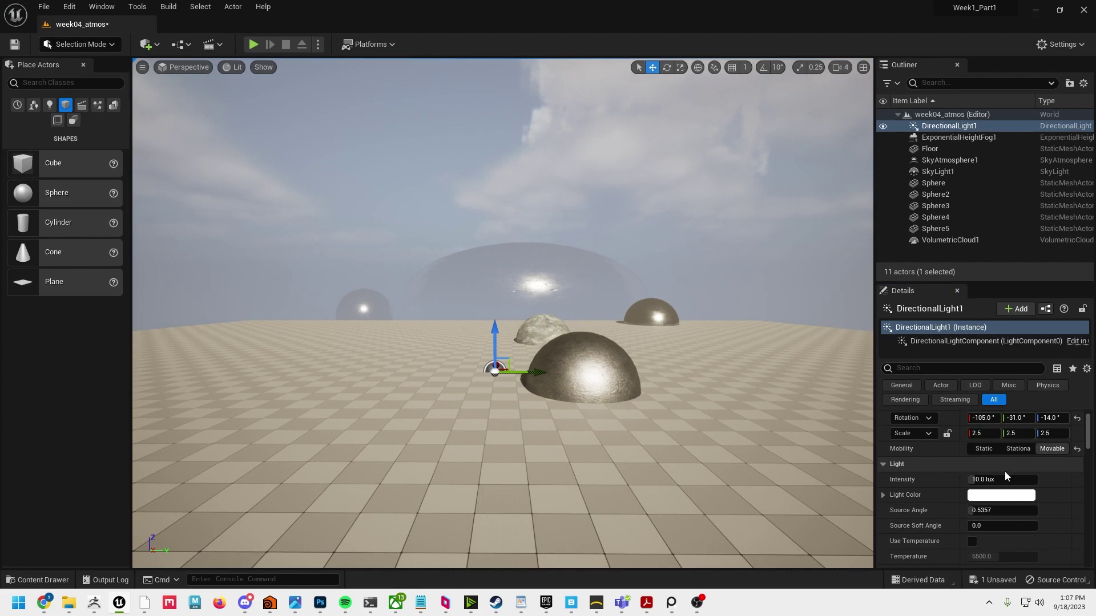
left_click_drag(610, 320, 645, 358, "alt")
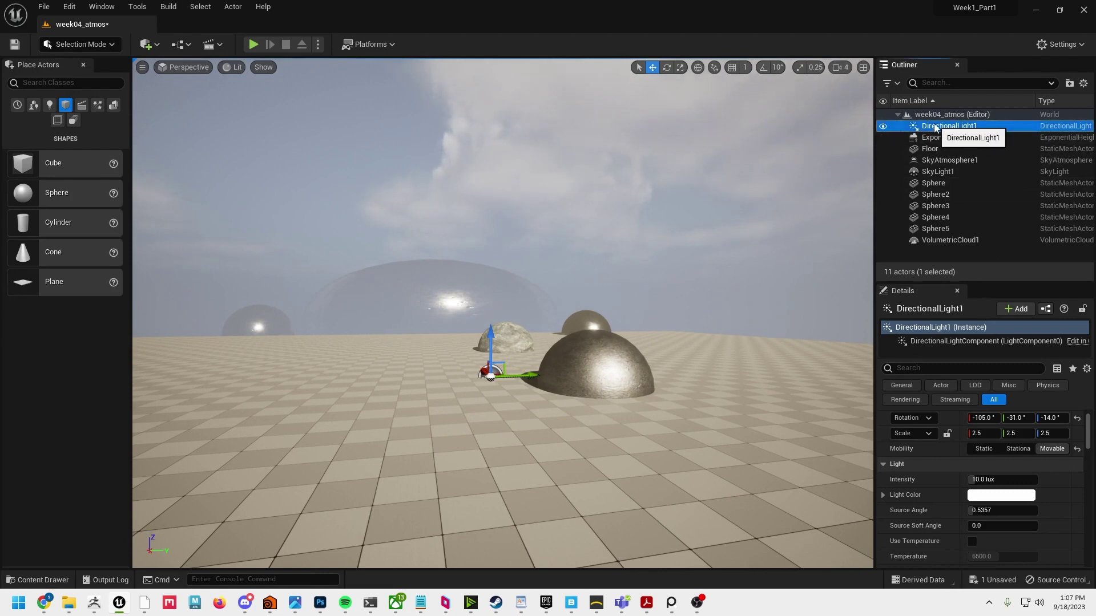
Step: Delete DirectionalLight1 and place a point light raised above the floor, offset to the side of the nearest sphere
key("Delete")
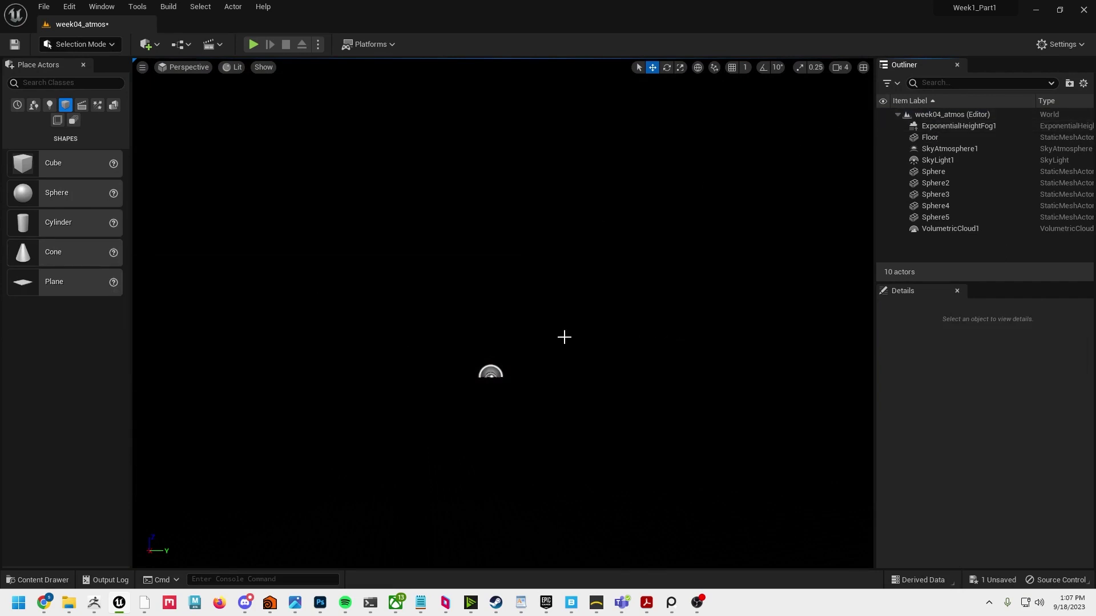
left_click(50, 104)
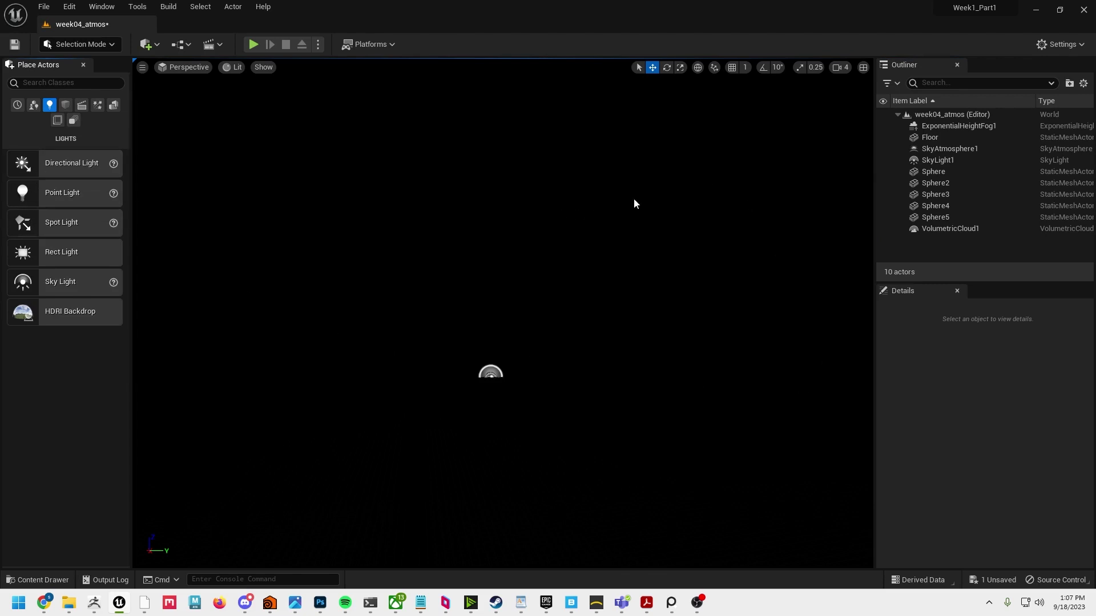
left_click_drag(31, 201, 744, 428)
left_click_drag(774, 388, 776, 125)
right_click_drag(758, 278, 760, 272)
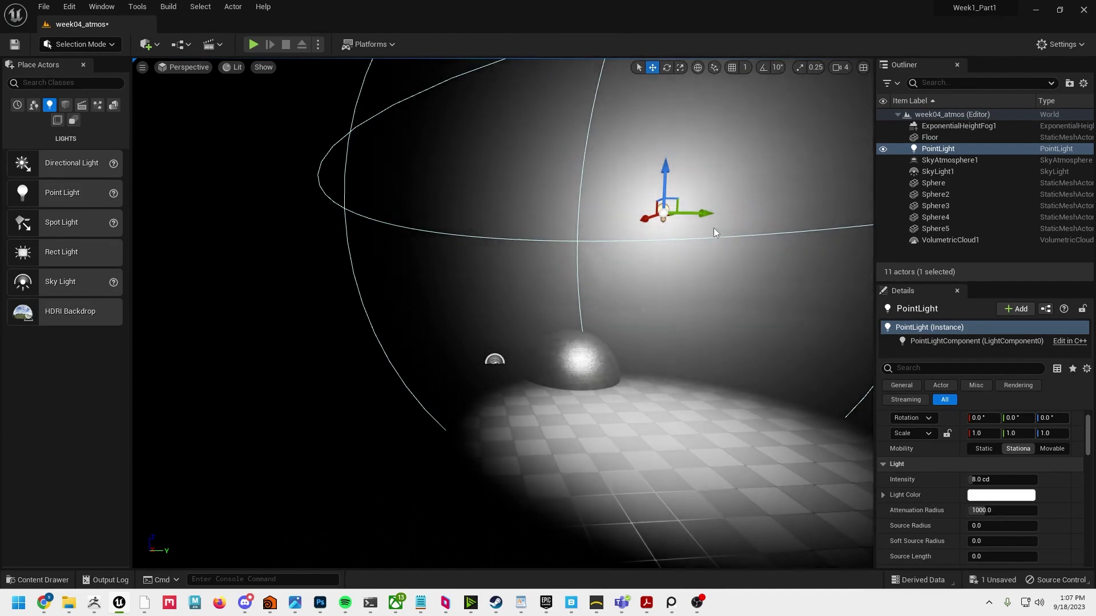
left_click_drag(715, 232, 736, 269)
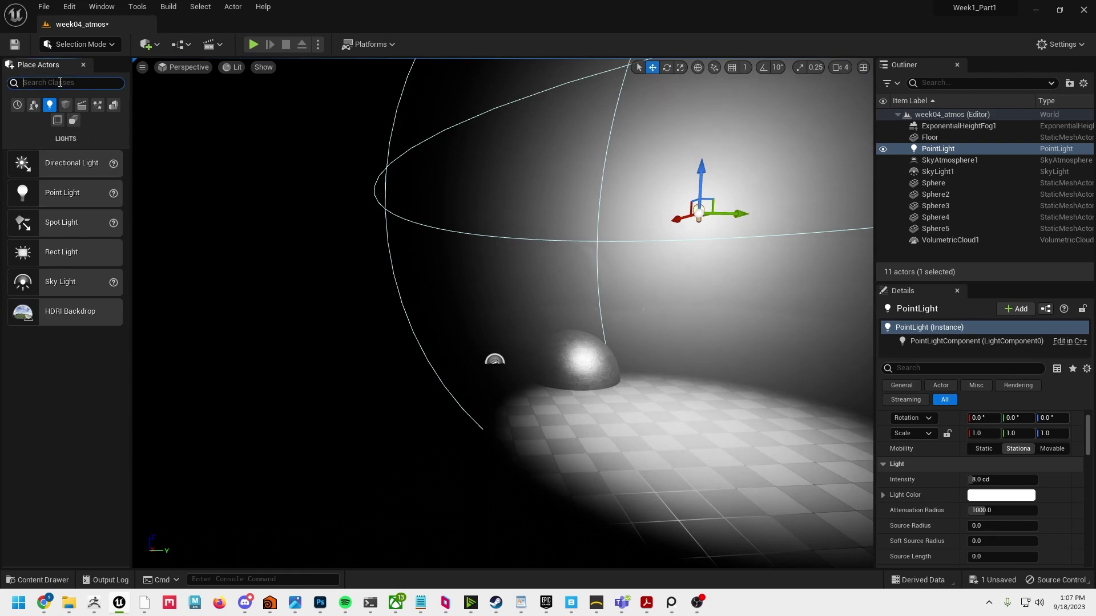
Step: Place a post process volume on the floor beside the nearest sphere and enable its Infinite Extent (Unbound) setting
left_click_drag(71, 111, 690, 374)
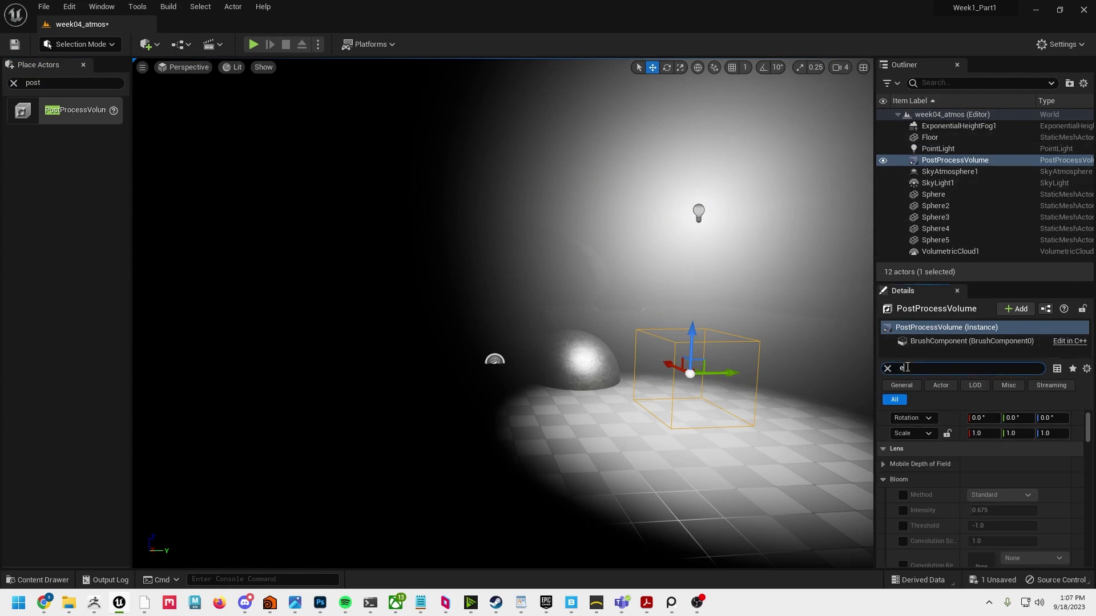
type("xt")
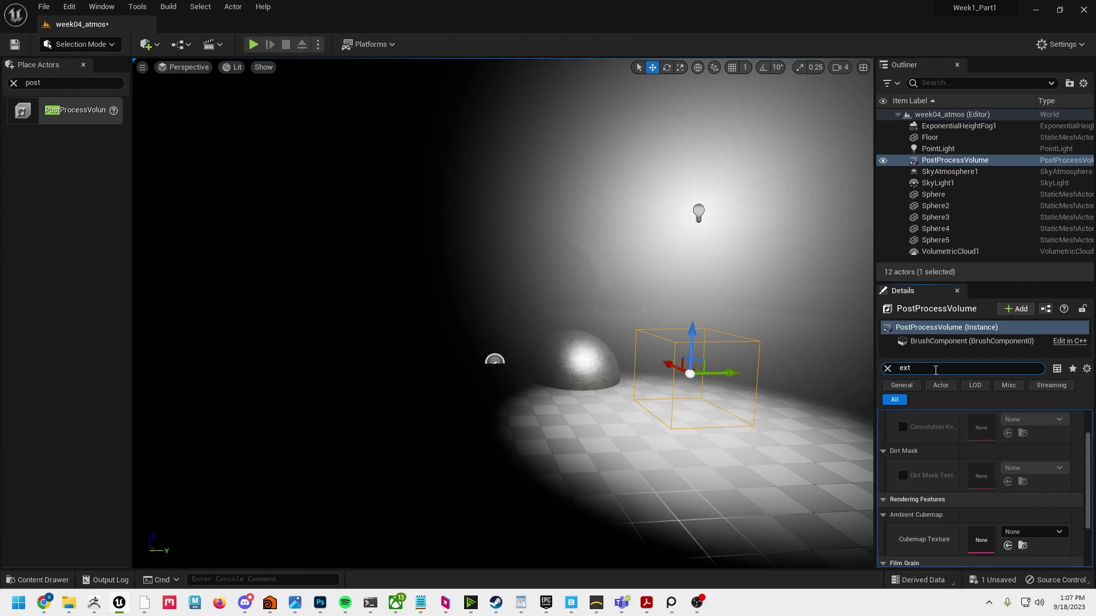
type("e")
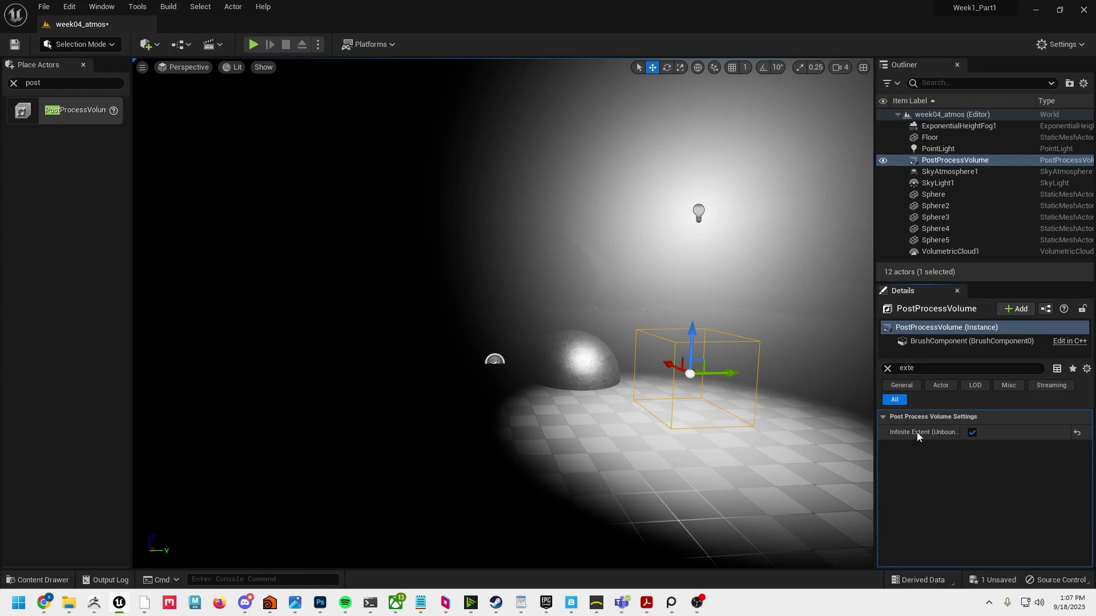
Step: Override the post process volume's exposure limits, setting both Min EV100 and Max EV100 to 2
left_click(927, 368)
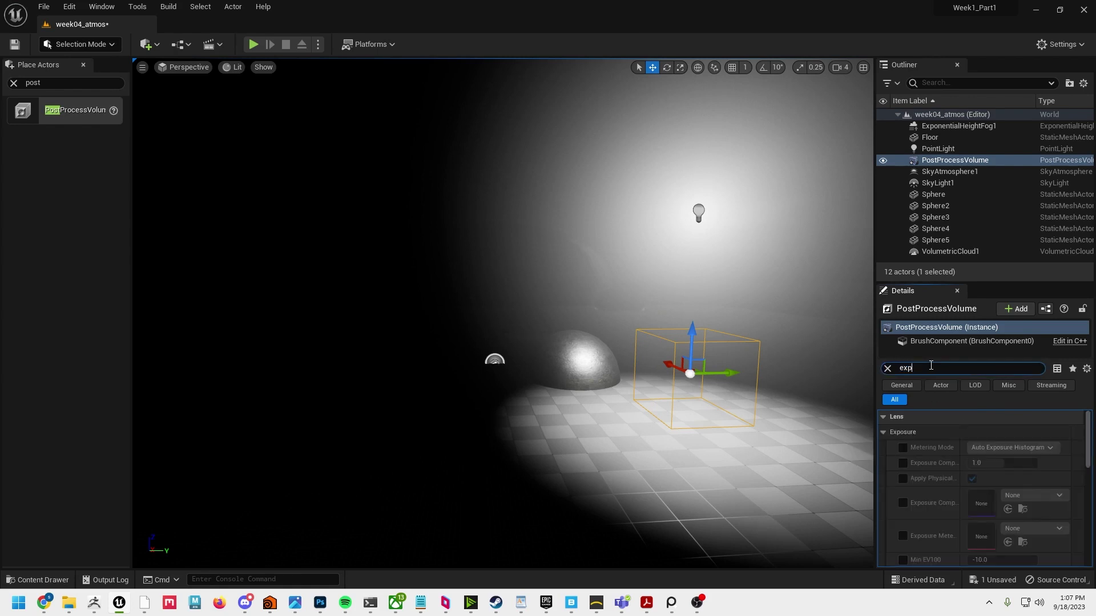
scroll(919, 502, "down", 3)
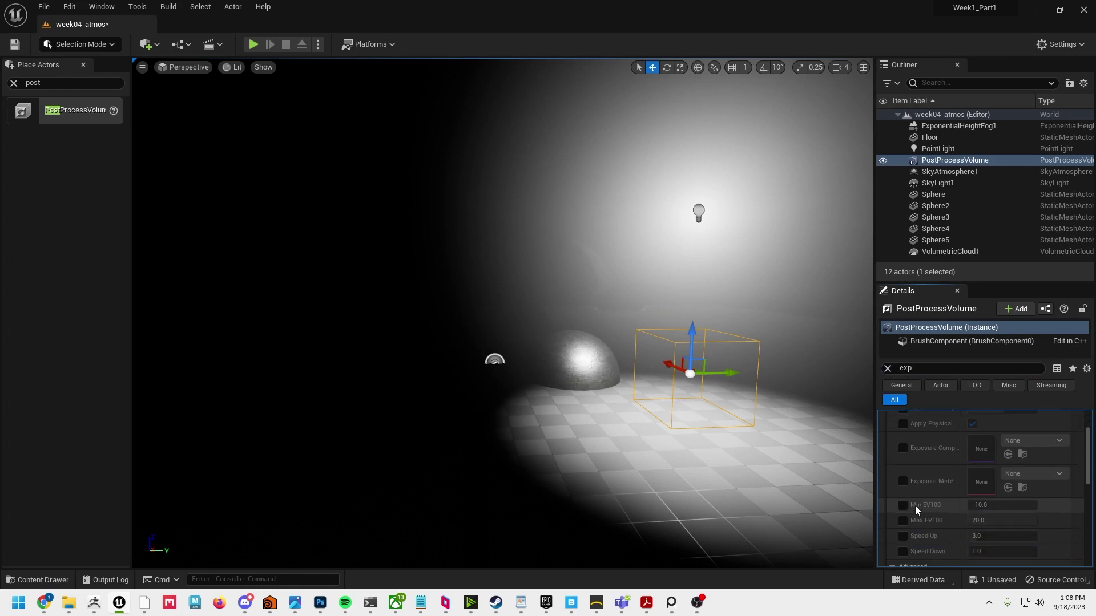
left_click(903, 521)
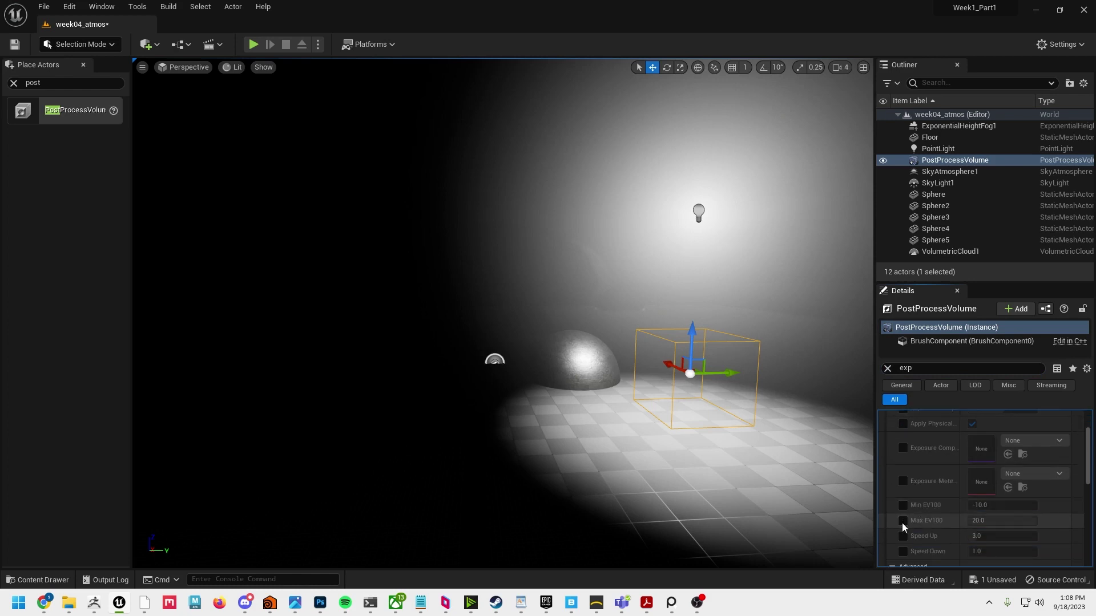
left_click(1003, 506)
type("2")
left_click(1005, 520)
type("2")
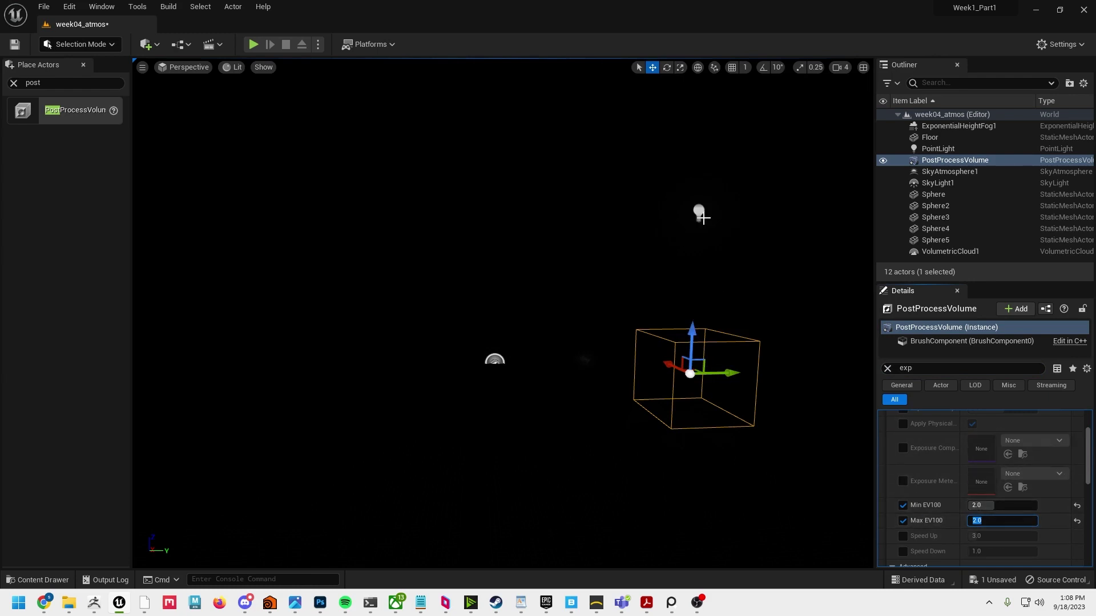
Step: Raise the point light's intensity to 160 cd
left_click(699, 213)
left_click_drag(716, 328, 817, 396, "alt")
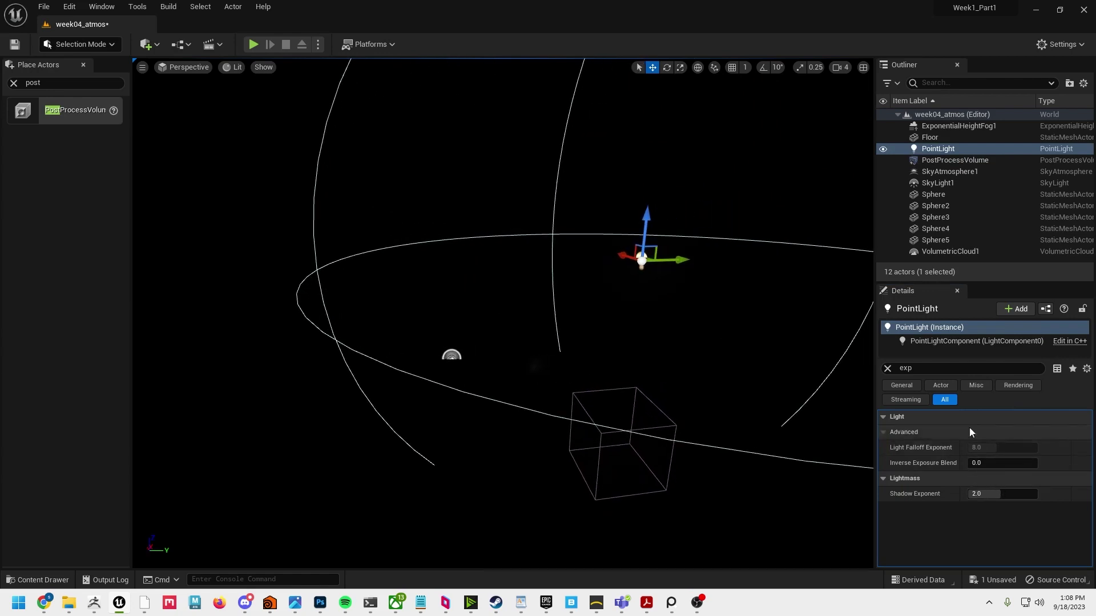
left_click(888, 368)
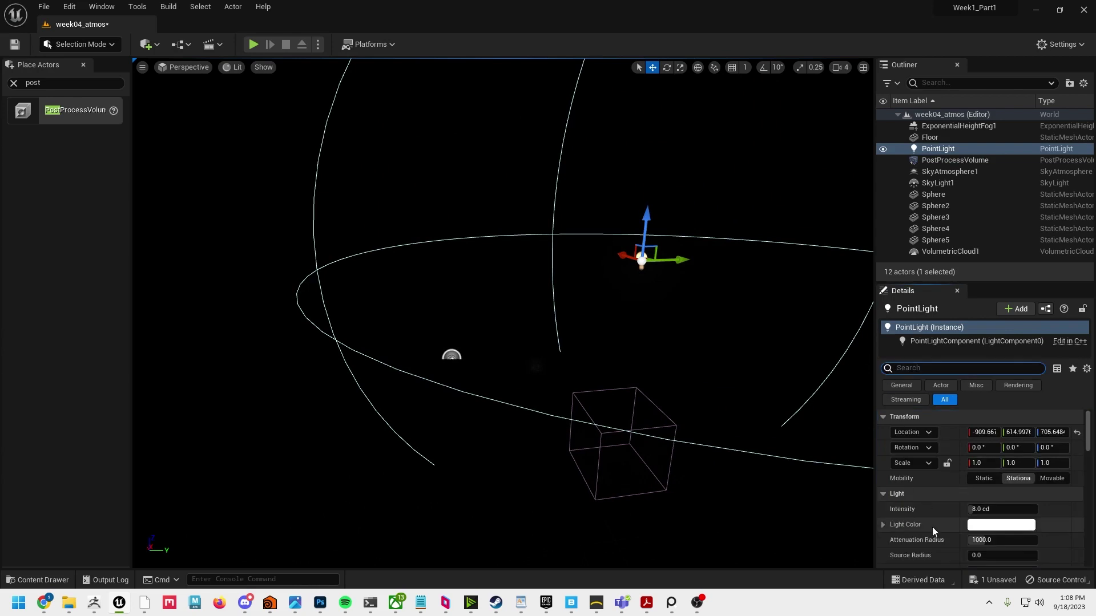
scroll(936, 519, "down", 2)
left_click_drag(972, 473, 1044, 473)
Step: Set the point light's Volumetric Scattering Intensity to about 2.8 and enable Cast Volumetric Shadow
mouse_move(644, 374)
left_mouse_down("alt")
mouse_move(565, 354)
mouse_move(619, 334)
mouse_move(636, 354)
left_mouse_up("alt")
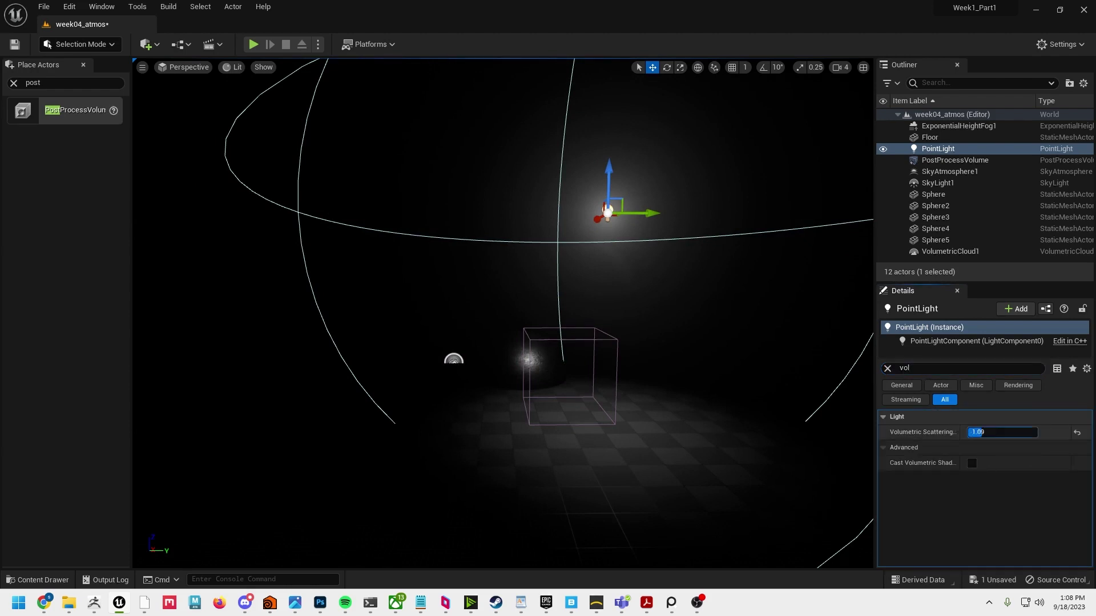
left_click_drag(976, 432, 1014, 432)
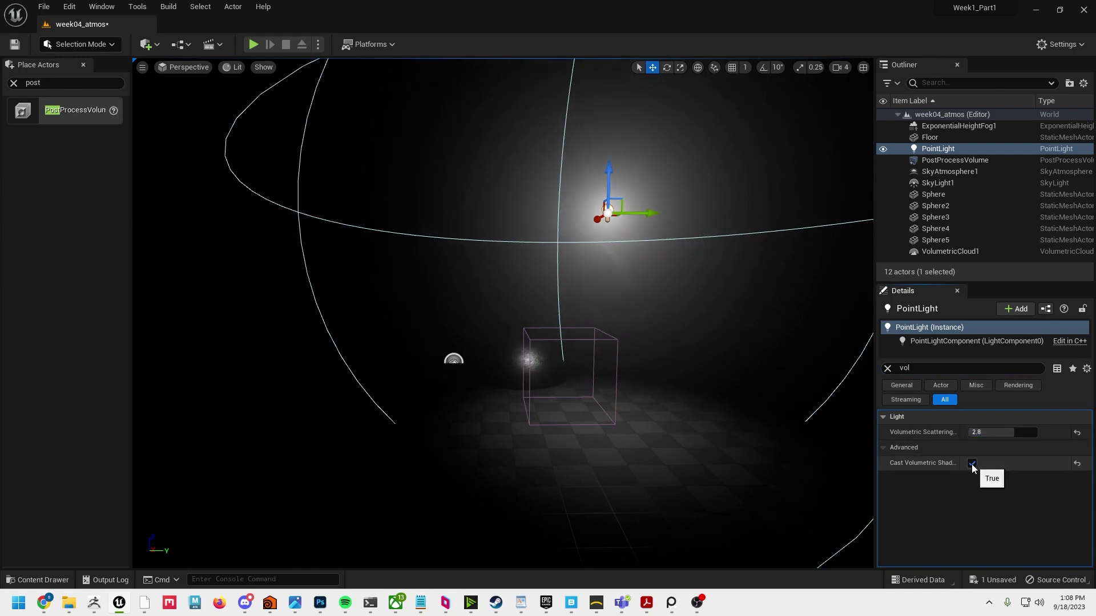
right_click_drag(647, 408, 648, 408)
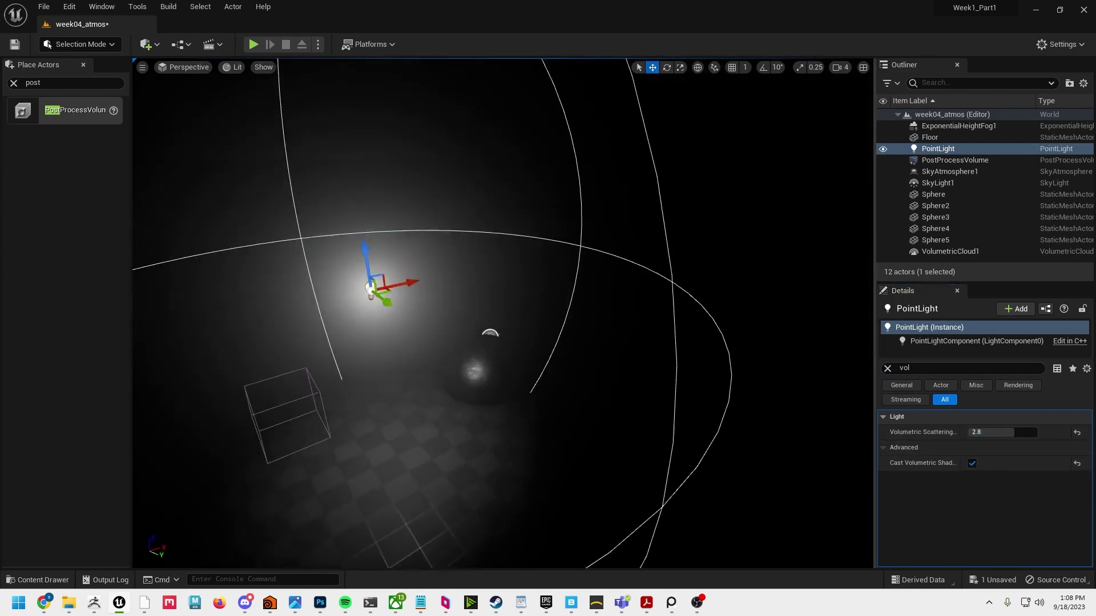
Step: Move the point light away from the sphere to about Y -551.6 and change its light color to saturated green
right_click_drag(588, 355, 588, 355)
right_click_drag(459, 301, 459, 301)
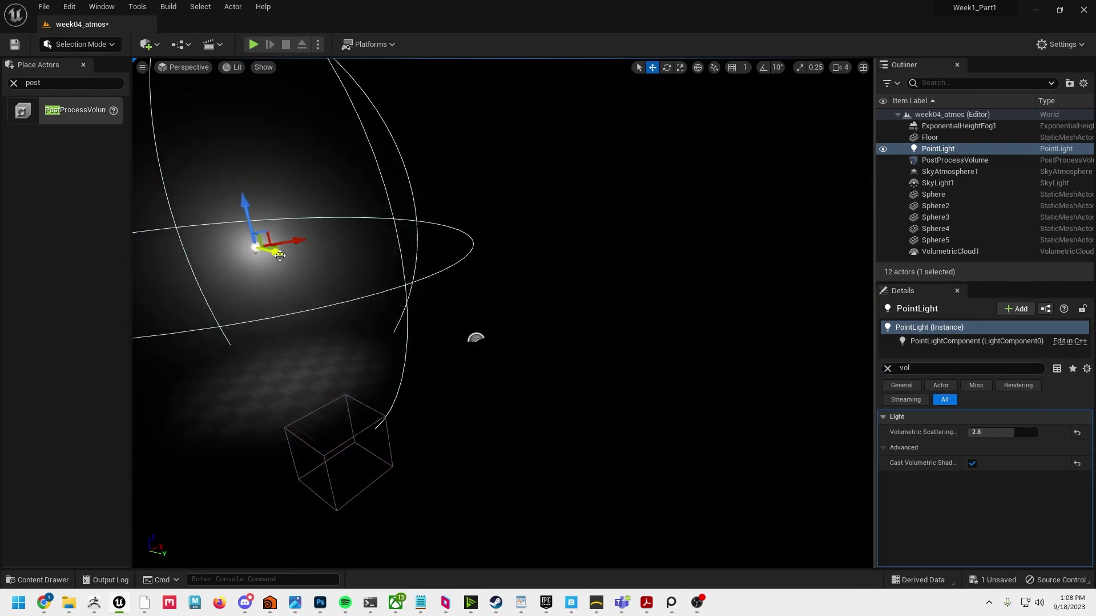
left_click(887, 369)
left_click(1009, 525)
left_click(793, 423)
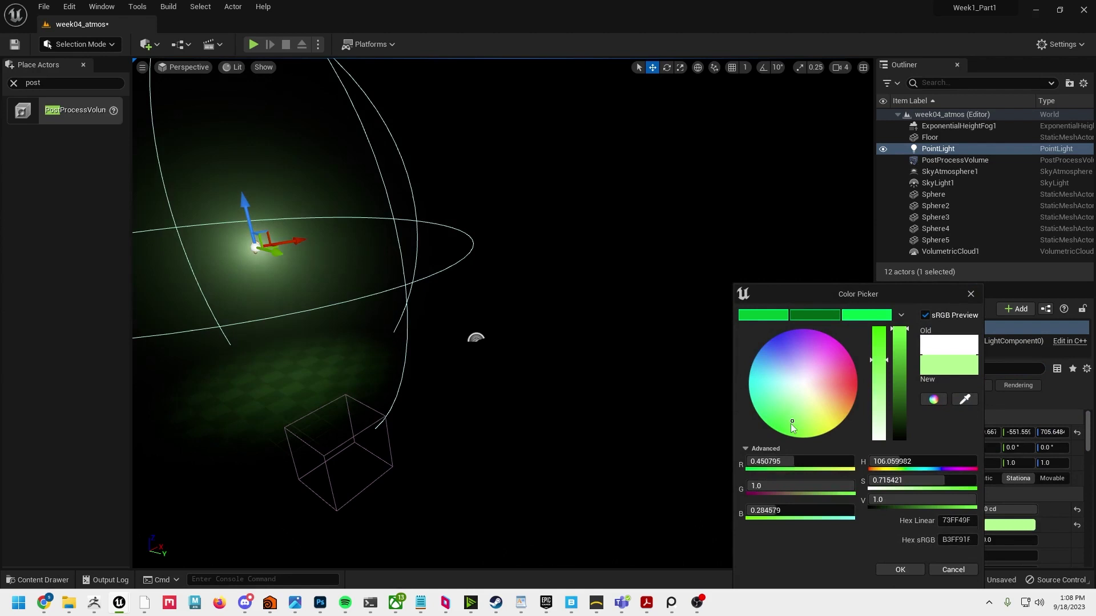
left_click_drag(790, 424, 768, 441)
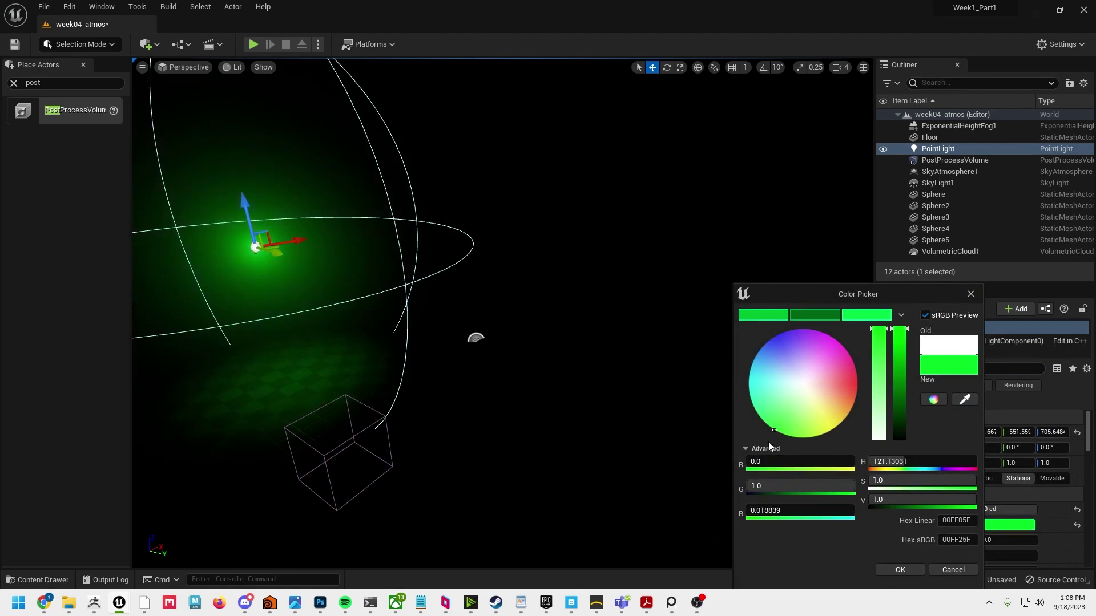
left_click(971, 295)
Step: Duplicate the green point light along the X axis to about X 496.5 and color the copy magenta
left_click_drag(291, 241, 470, 210, "alt")
left_click(1001, 524)
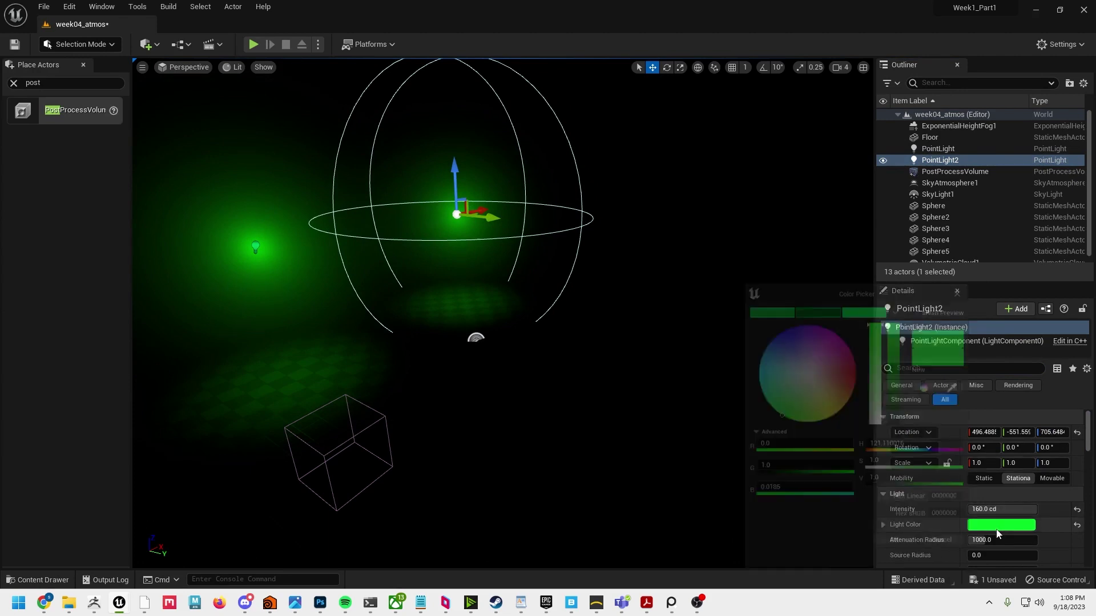
left_click(855, 344)
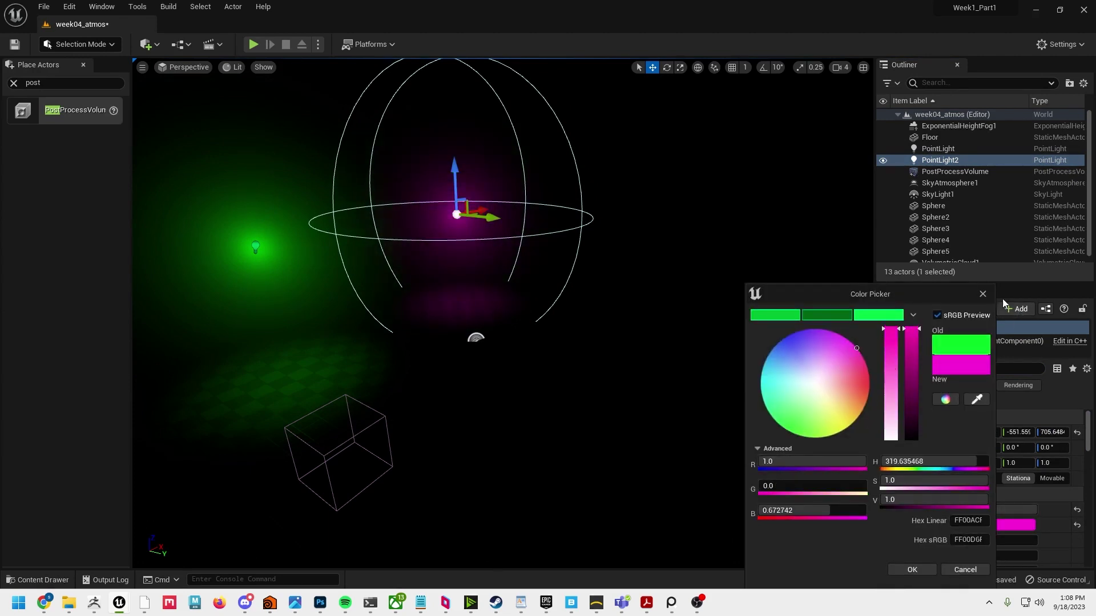
left_click(982, 294)
Step: Duplicate the magenta point light farther along the X axis to about X 3573.8 and color the copy cyan
left_click_drag(469, 200, 616, 176, "alt")
left_click(991, 526)
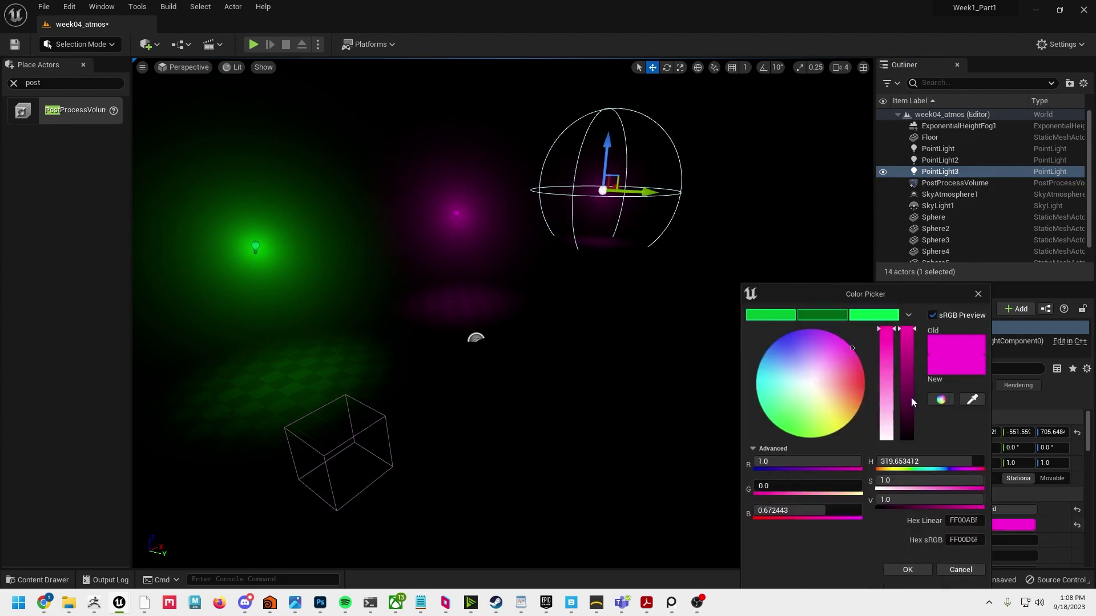
left_click_drag(810, 345, 741, 377)
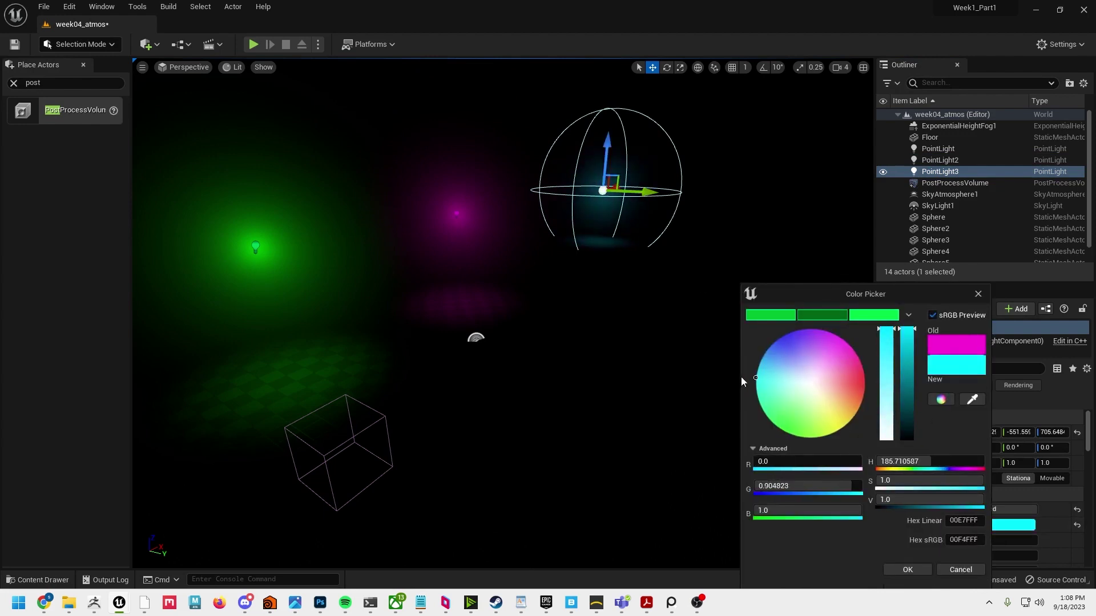
left_click(907, 569)
Step: Play the level and run the character through the green and magenta fog lights toward the cyan one
left_click_drag(544, 318, 605, 315, "alt")
left_click(254, 44)
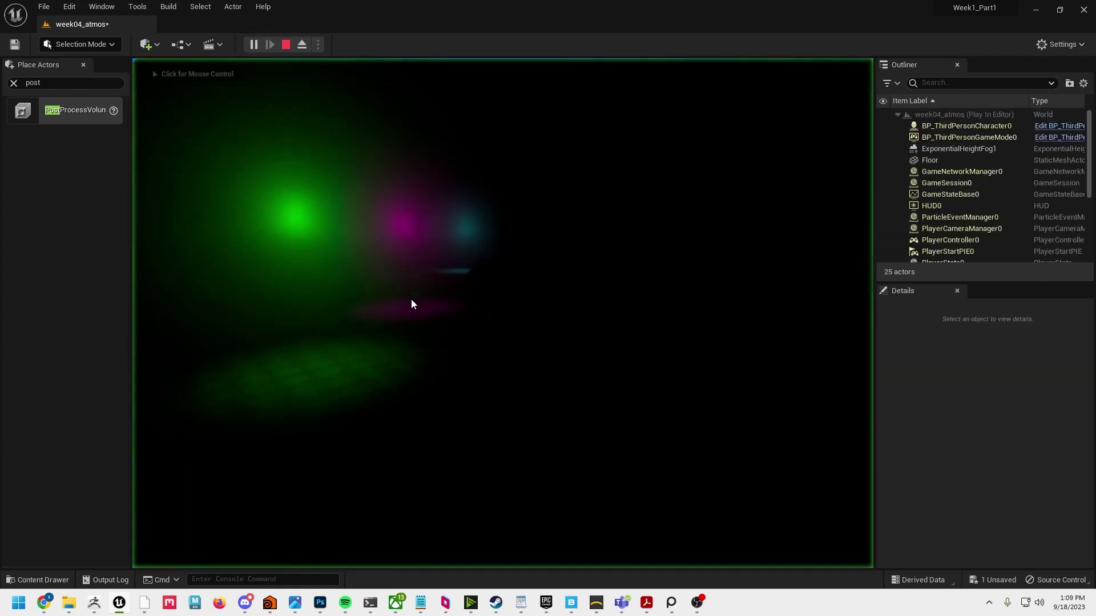
key("w")
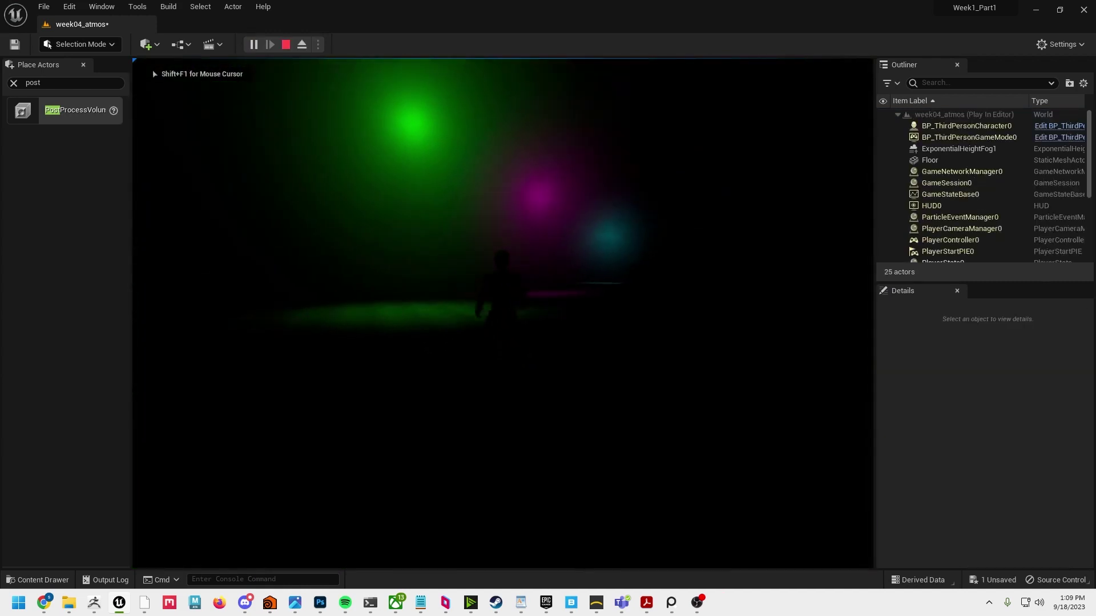
key("w")
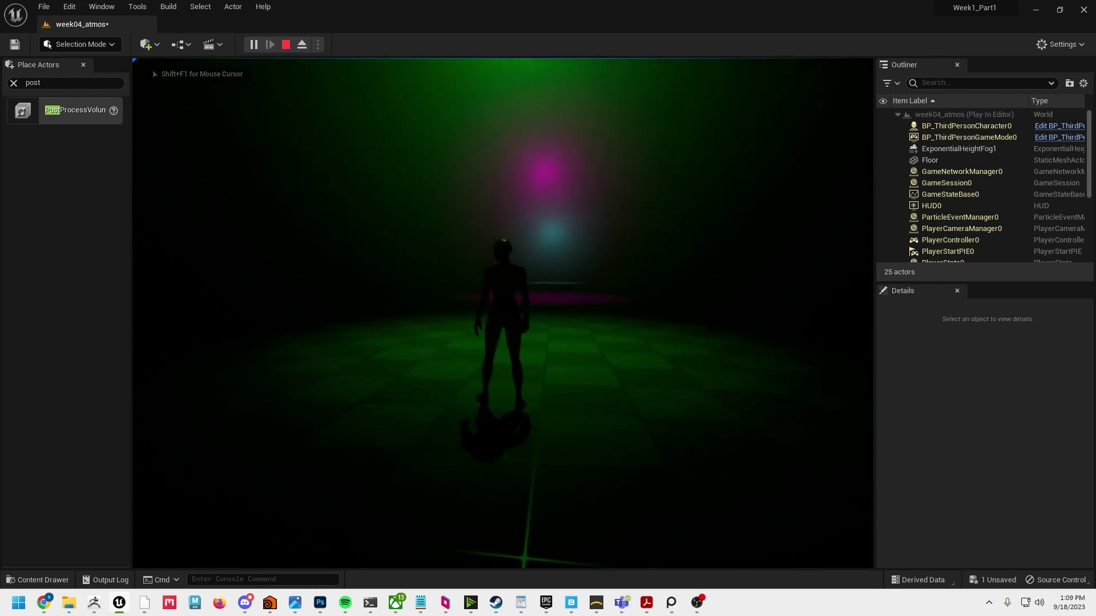
key("w")
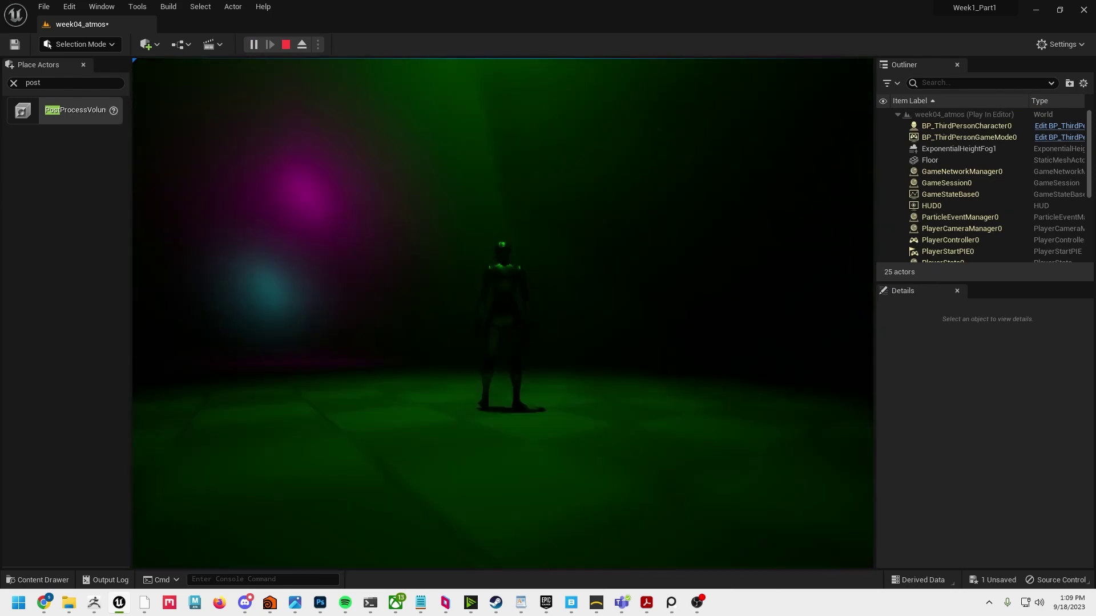
key("w")
key("w")
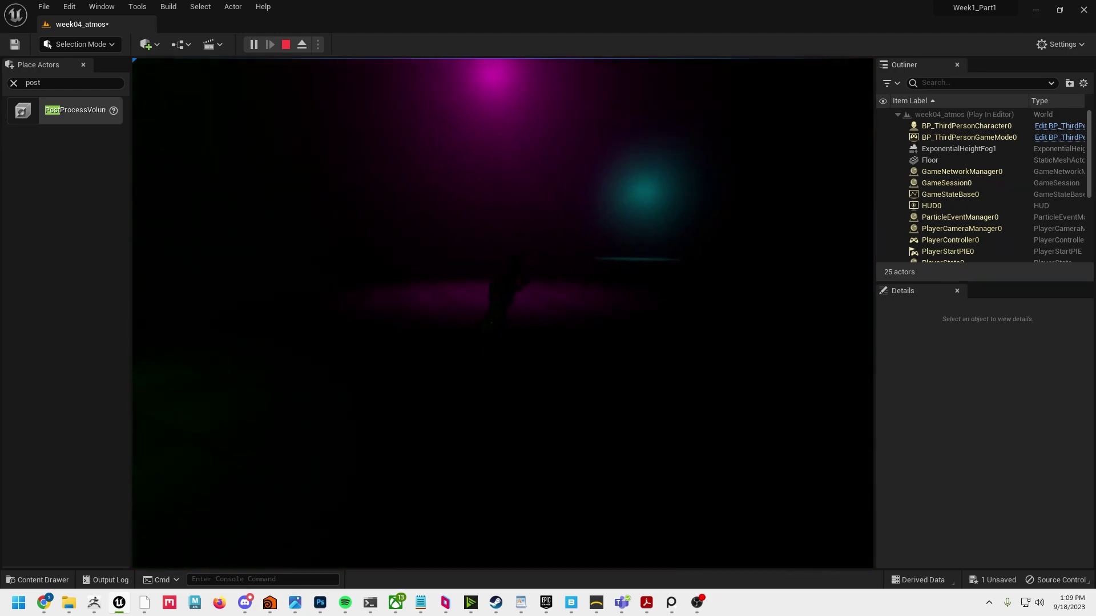
key("w")
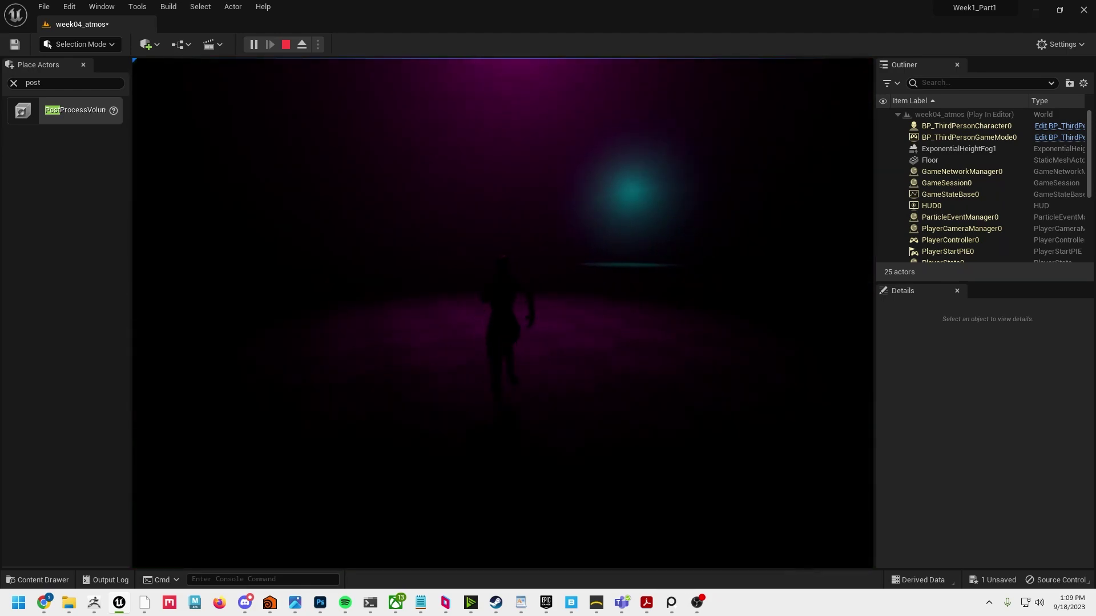
key("w")
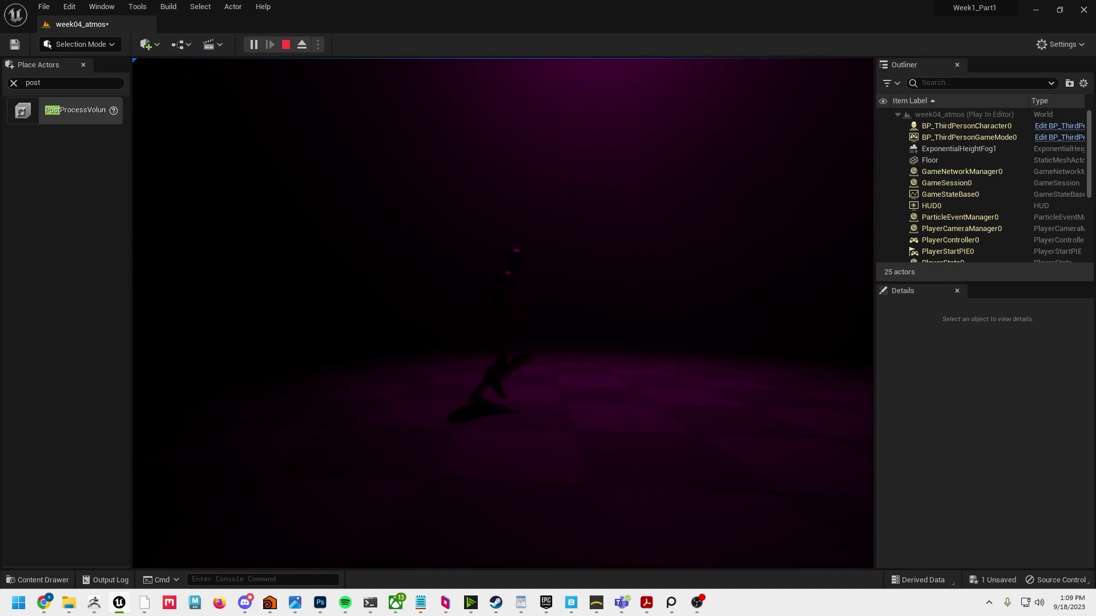
key("w")
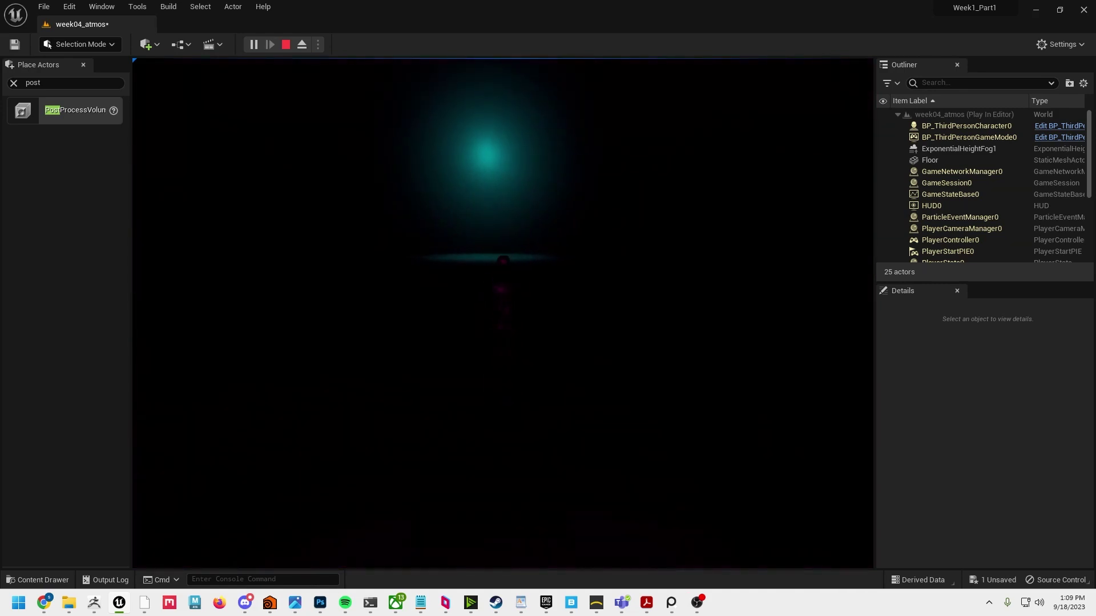
key("w")
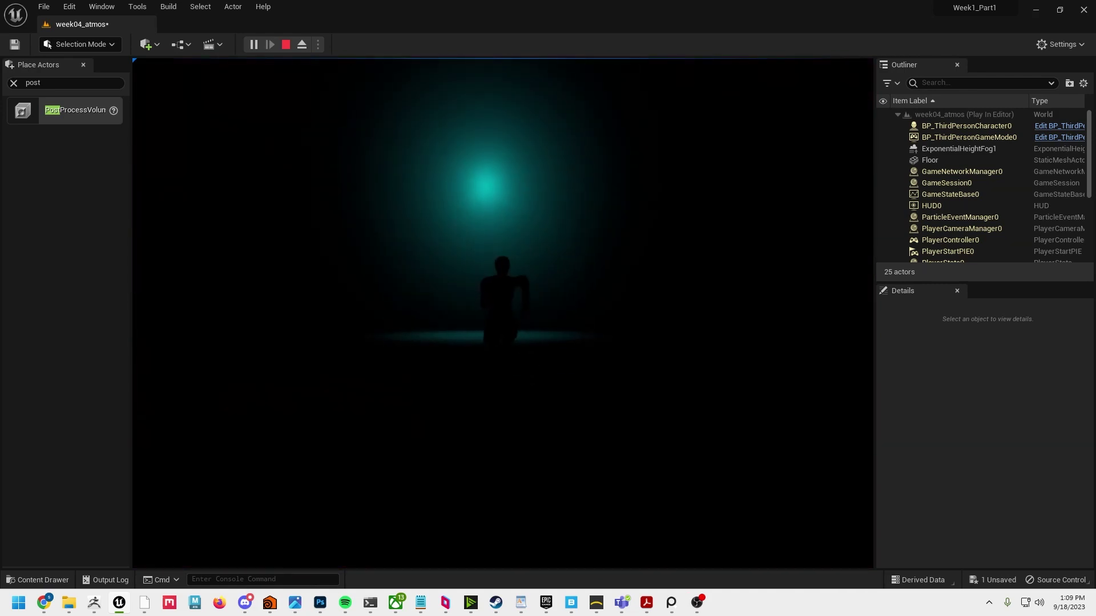
Step: Run the character back and forth around the cyan light to examine its silhouette and volumetric shadows, and stop playing
key("a")
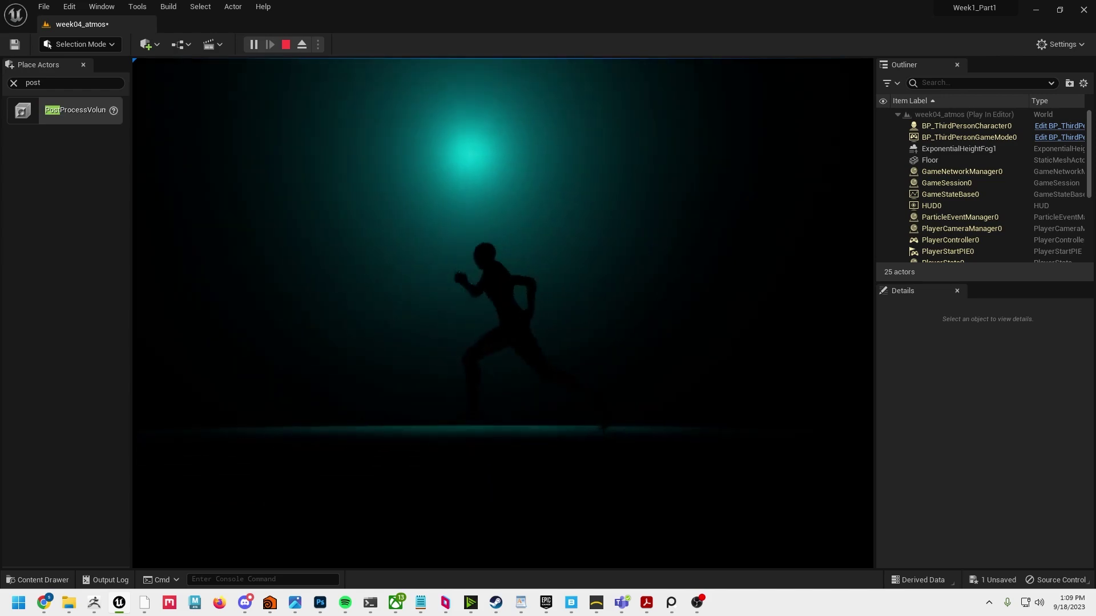
key("w")
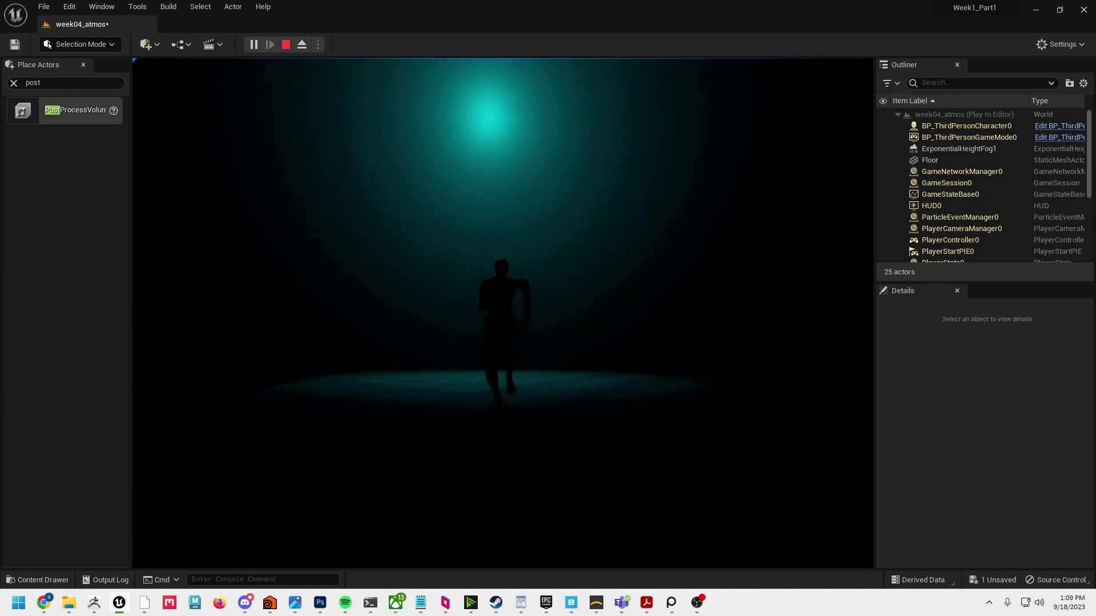
key("d")
key("d")
key("s")
key("a")
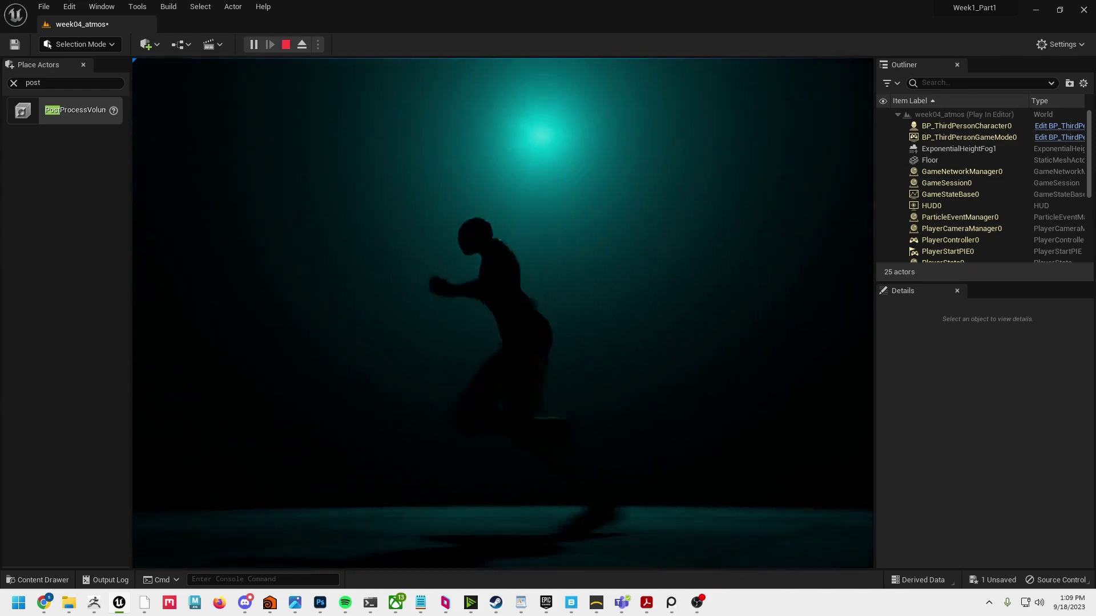
key("d")
key("a")
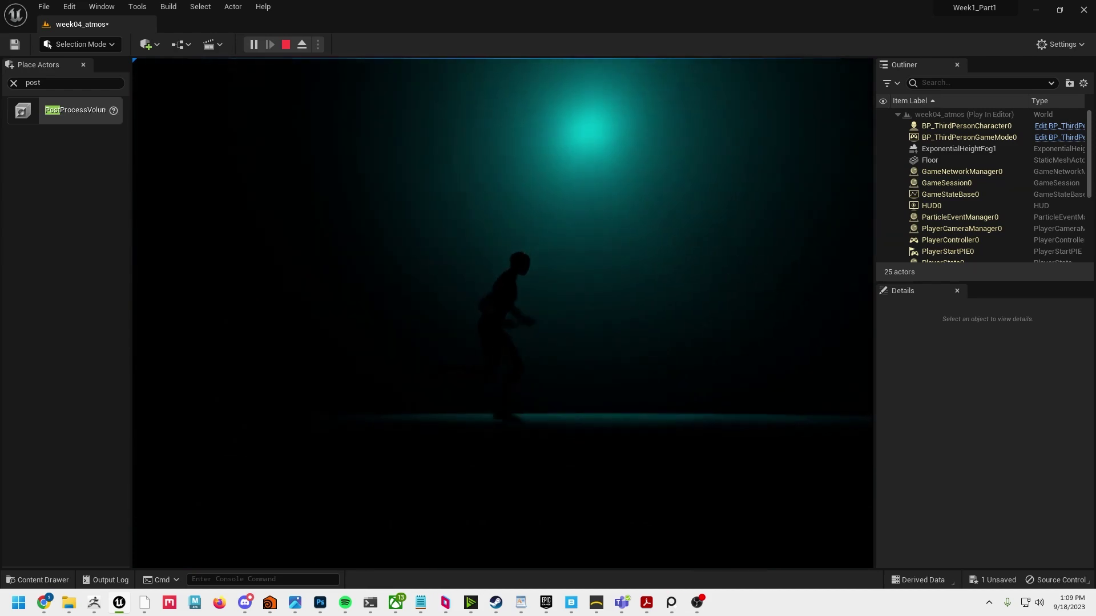
key("d")
key("a")
key("d")
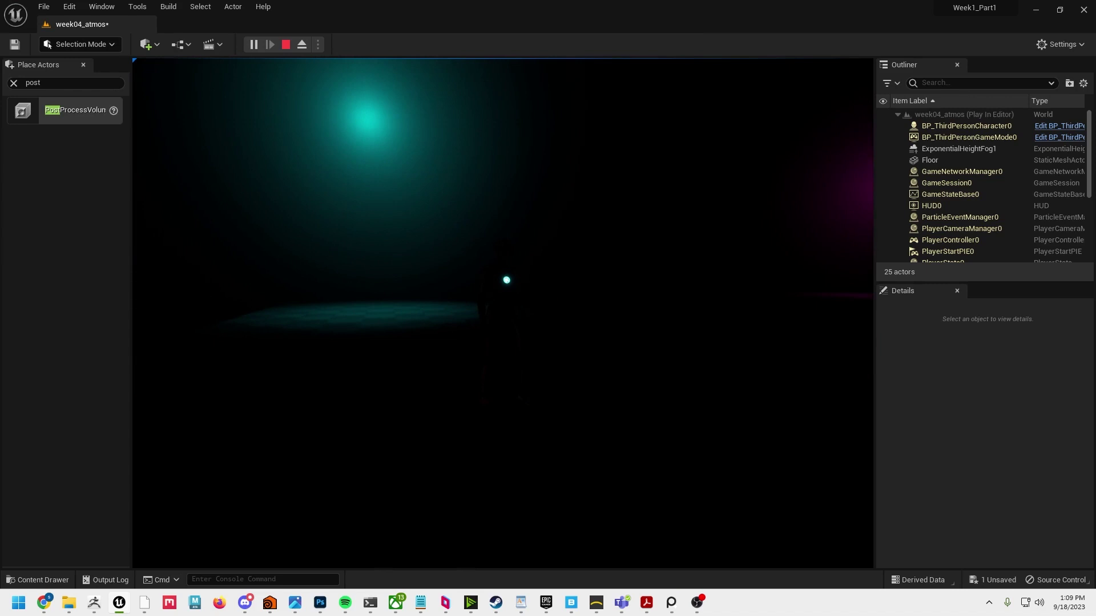
key("Escape")
left_click_drag(622, 297, 598, 351, "alt")
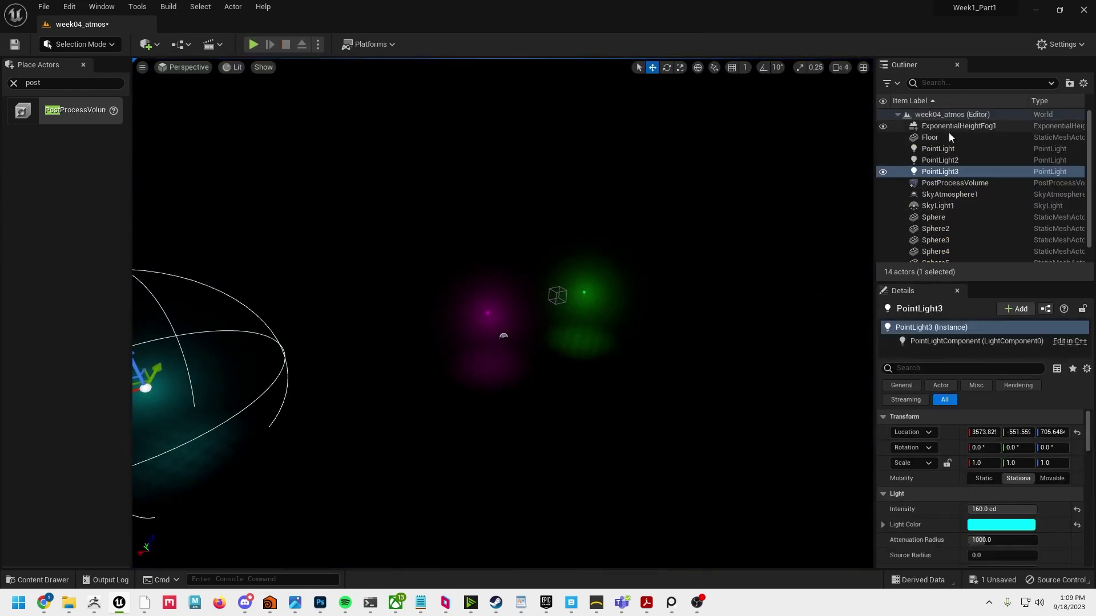
scroll(957, 171, "down", 1)
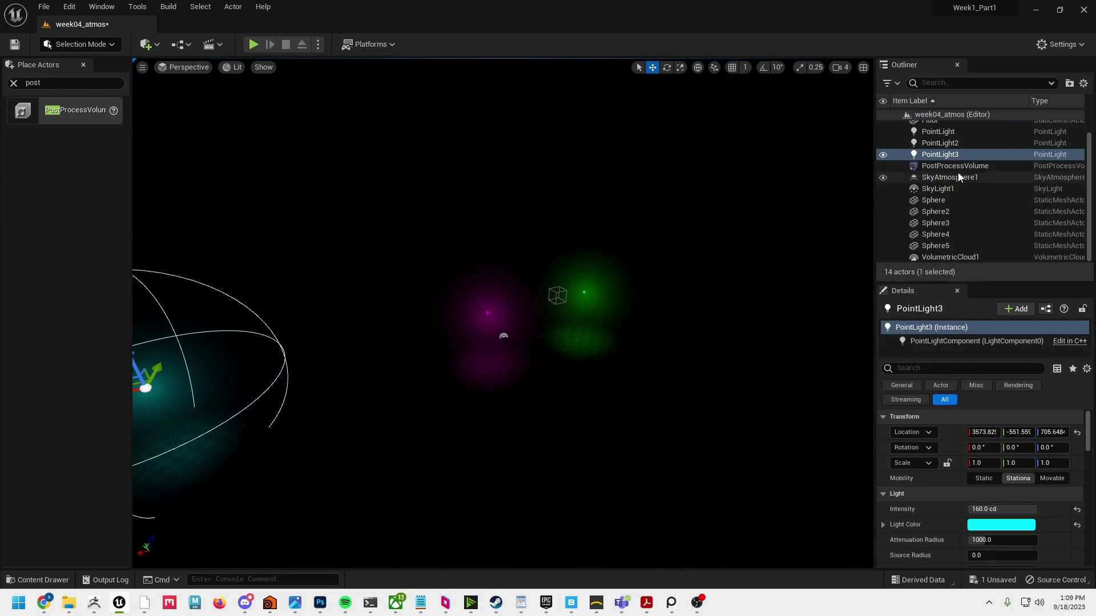
Step: Create an atmospheric directional light with the Environment Light Mixer and close the mixer
scroll(959, 174, "up", 1)
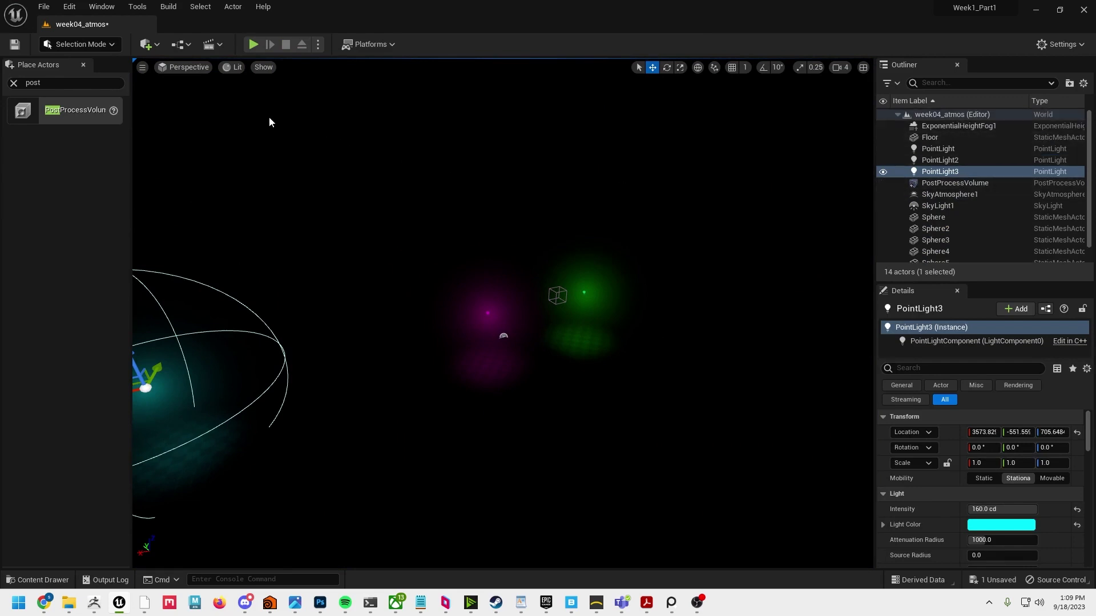
left_click(94, 7)
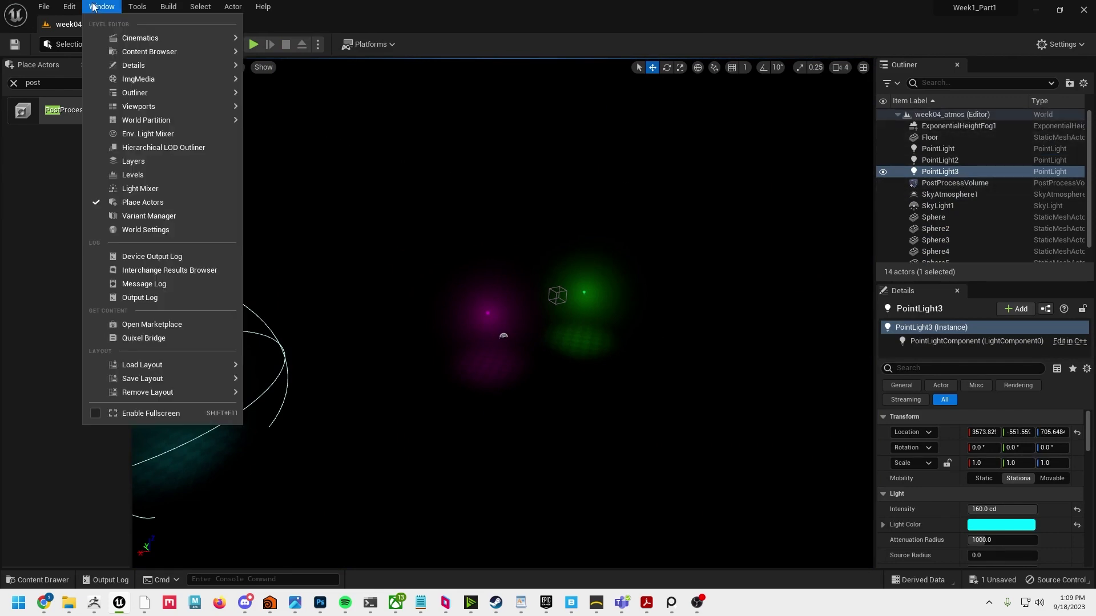
left_click(137, 134)
left_click(474, 228)
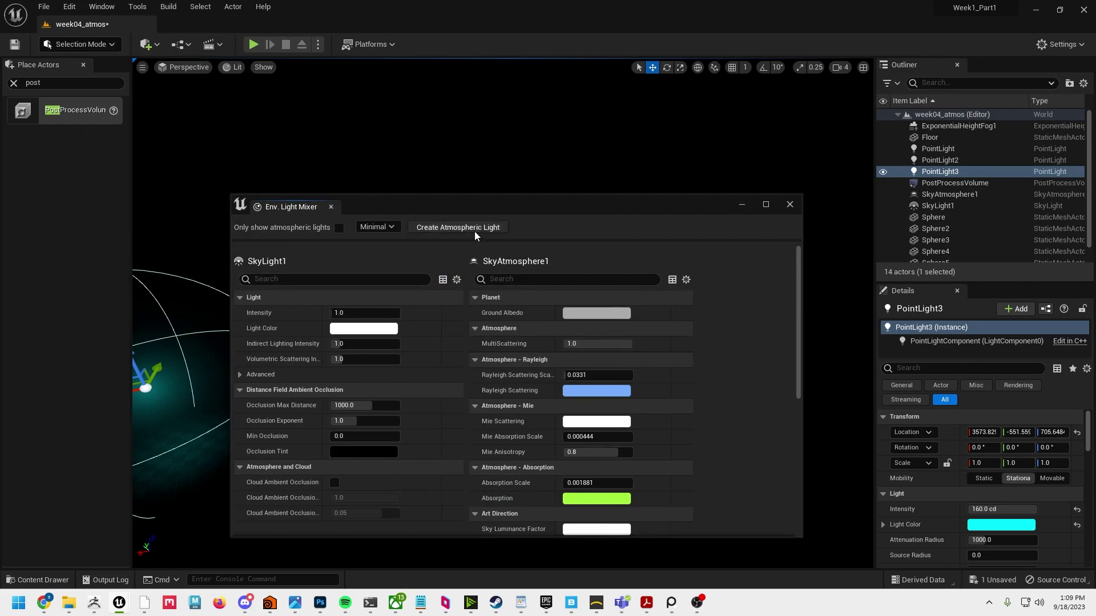
left_click(790, 204)
left_click_drag(501, 322, 474, 294, "alt")
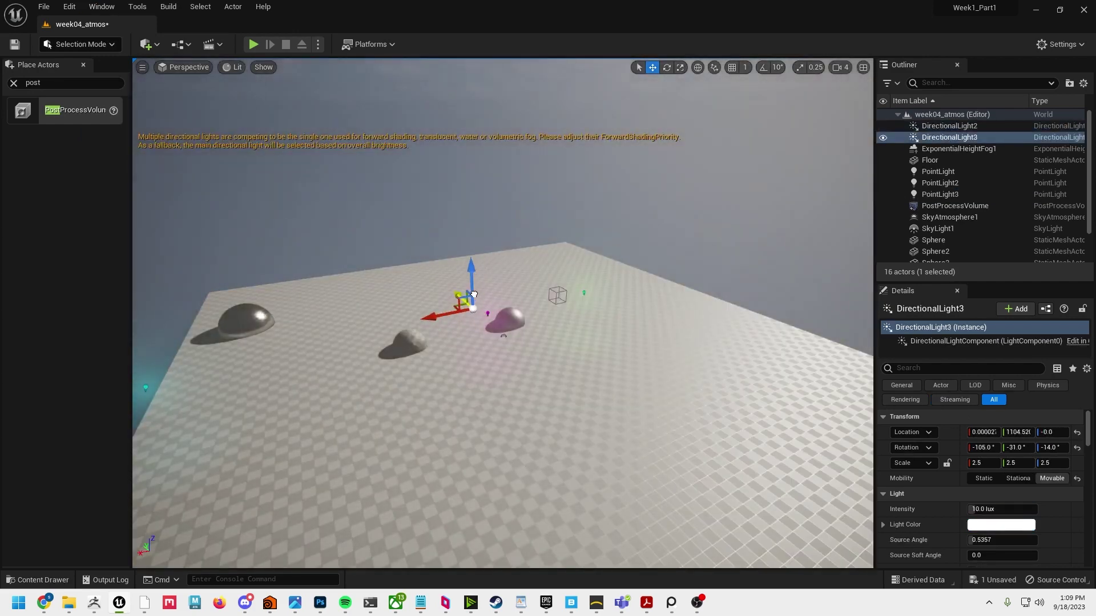
key("ctrl+z")
key("f")
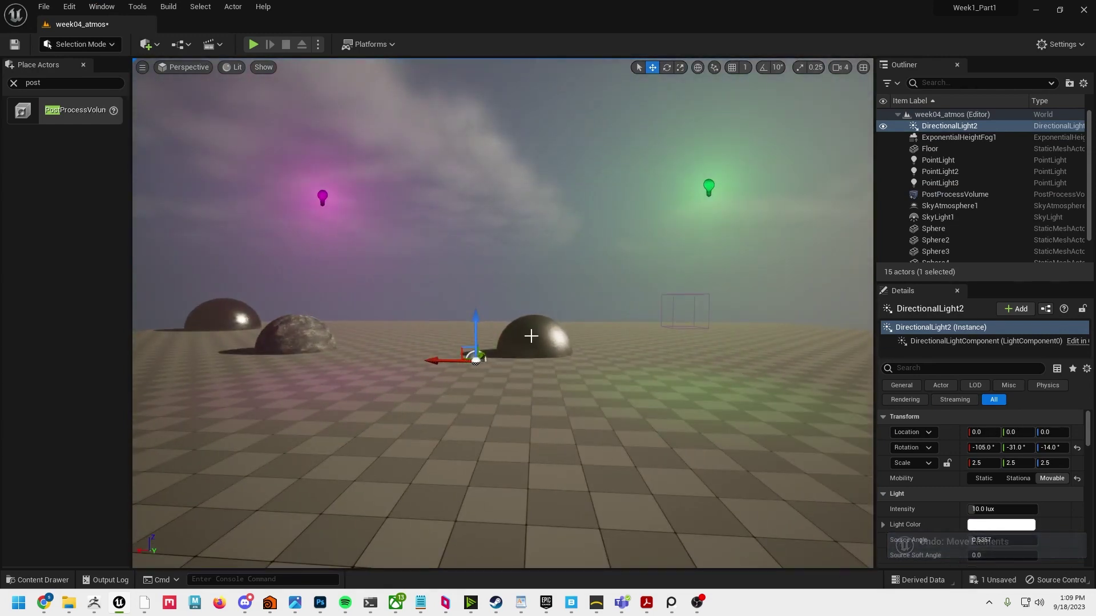
Step: Hide and show DirectionalLight2 to compare the lighting, and set its intensity to 2 lux
left_click(972, 128)
left_click(883, 127)
left_click(883, 127)
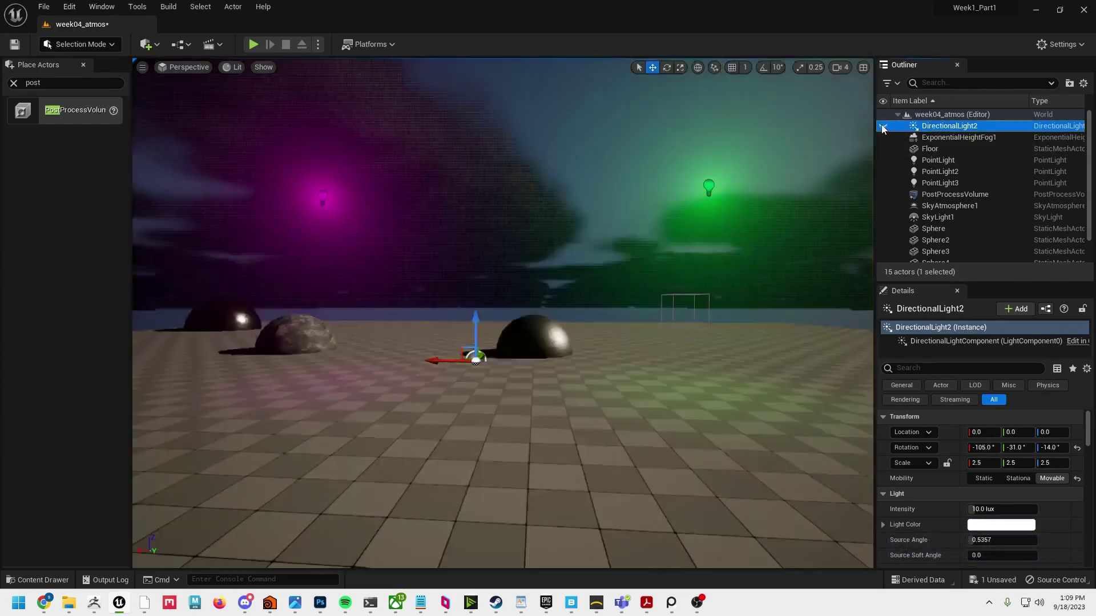
left_click_drag(611, 225, 845, 187, "alt")
scroll(975, 421, "down", 3)
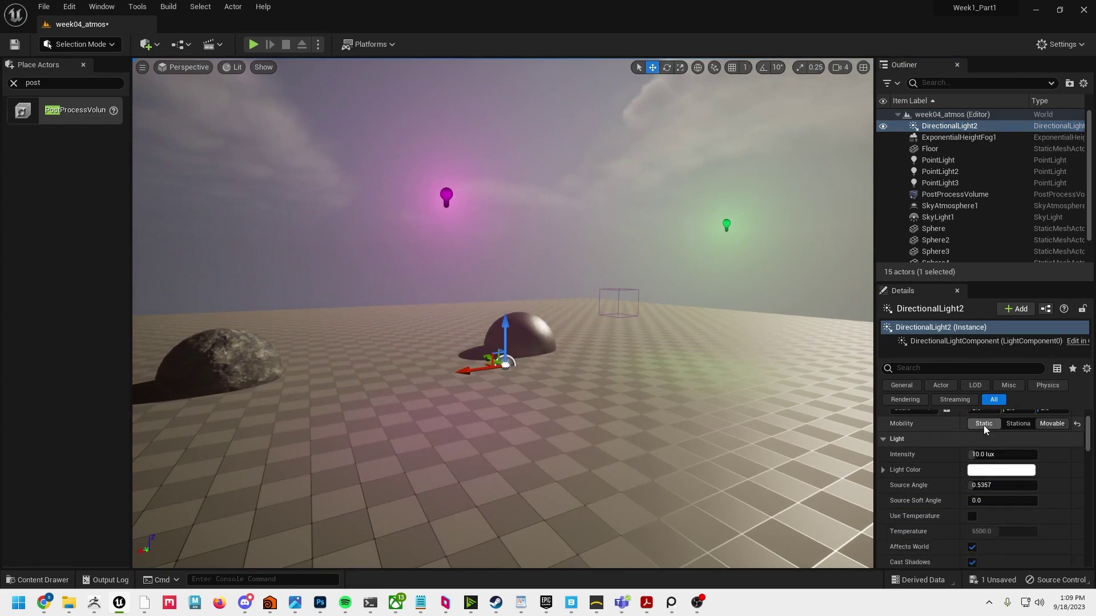
left_click(996, 454)
type("2")
key("Return")
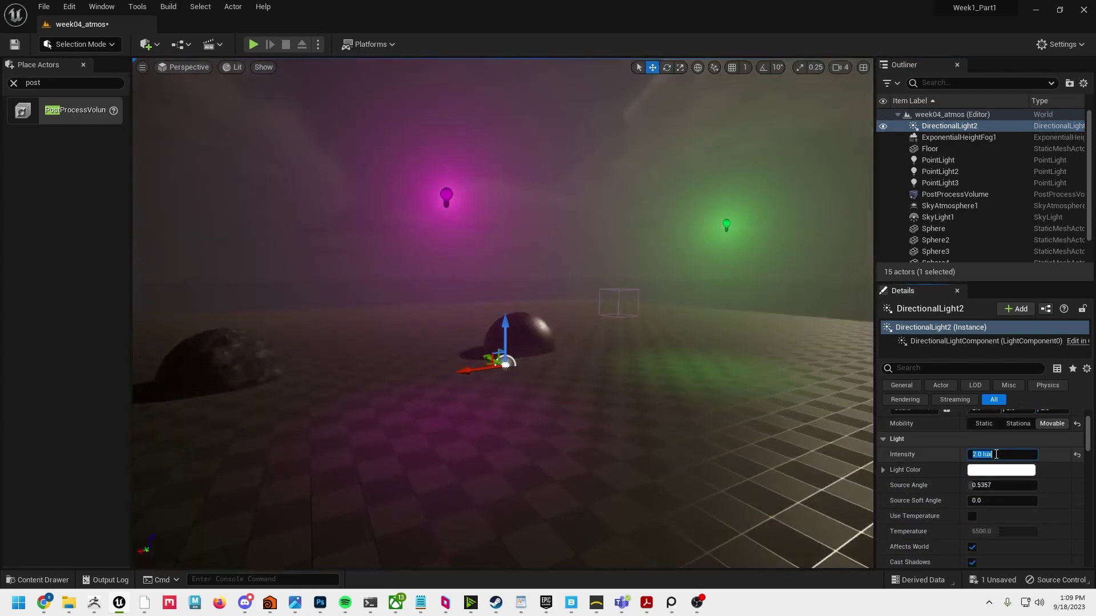
Step: Increase the Fog Density of ExponentialHeightFog1 to thicken the fog around the colored lights
left_click_drag(517, 350, 725, 345, "alt")
left_click_drag(424, 336, 799, 379, "alt")
right_click_drag(424, 336, 436, 337)
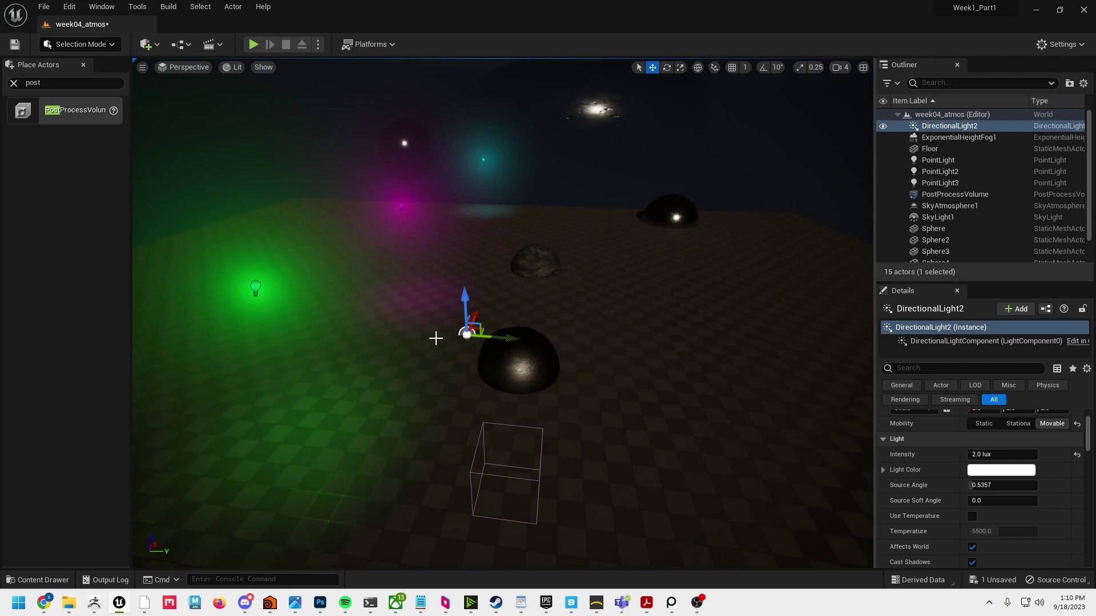
left_click_drag(611, 374, 624, 357, "alt")
right_click_drag(624, 357, 635, 357, "alt")
left_click(960, 139)
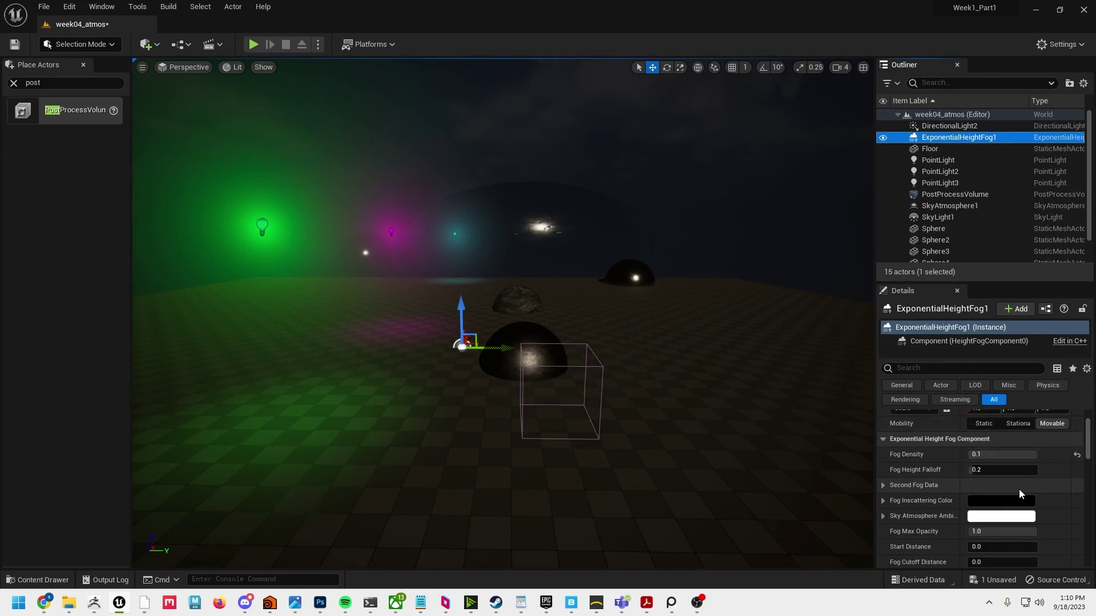
scroll(1009, 487, "down", 1)
scroll(1010, 488, "down", 2)
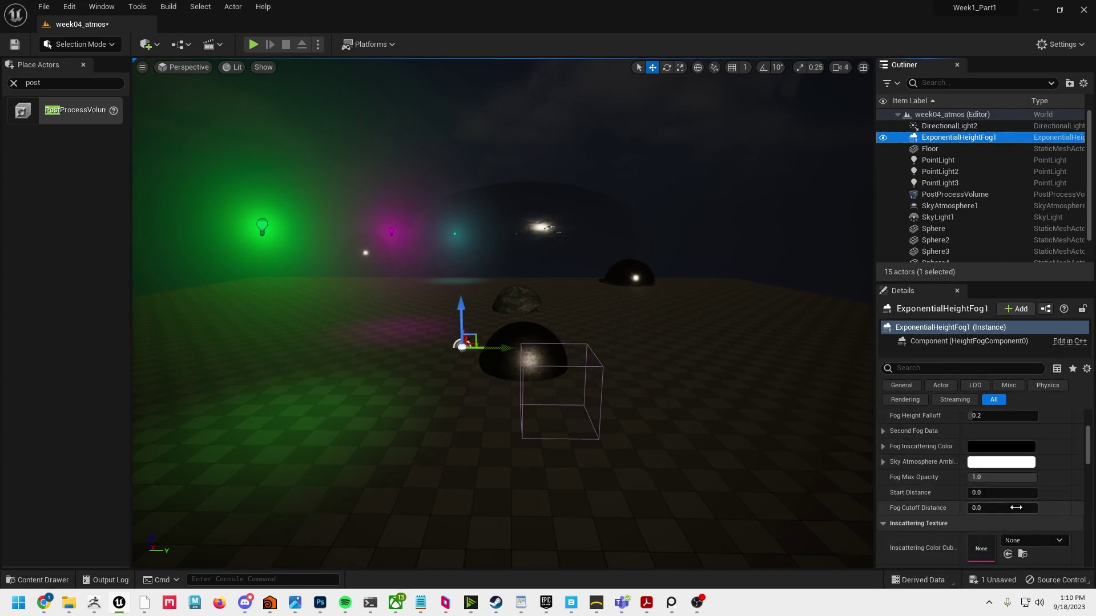
scroll(999, 451, "up", 1)
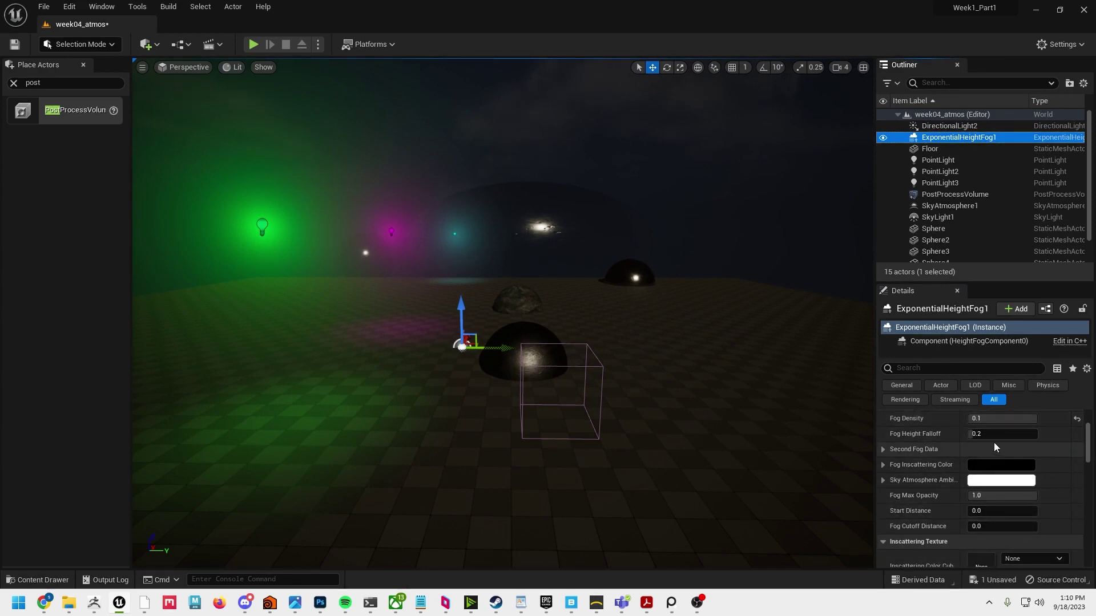
left_click(993, 423)
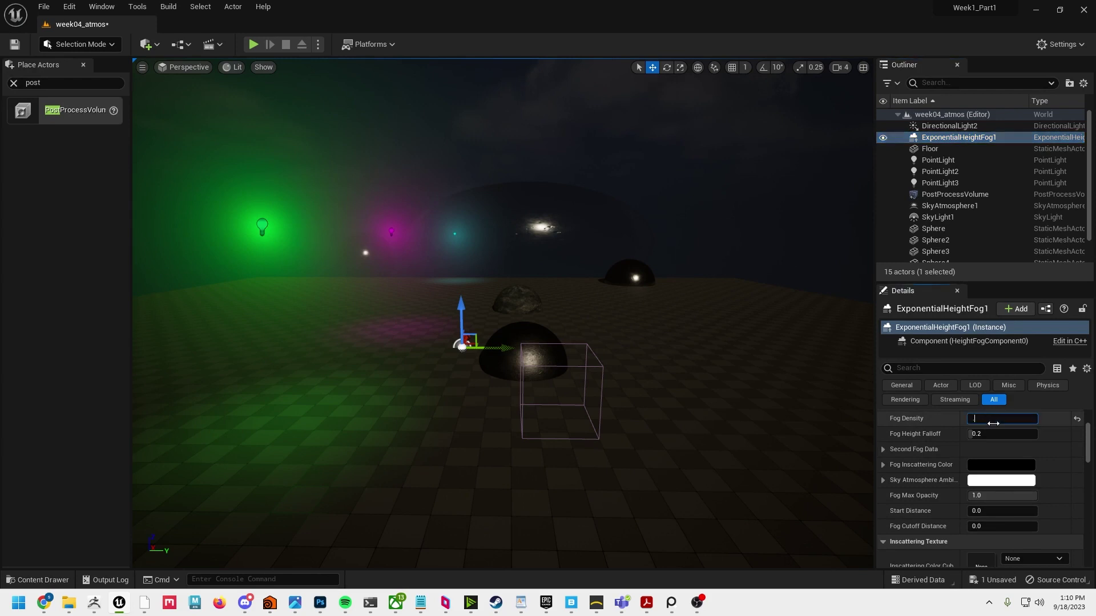
key("Return")
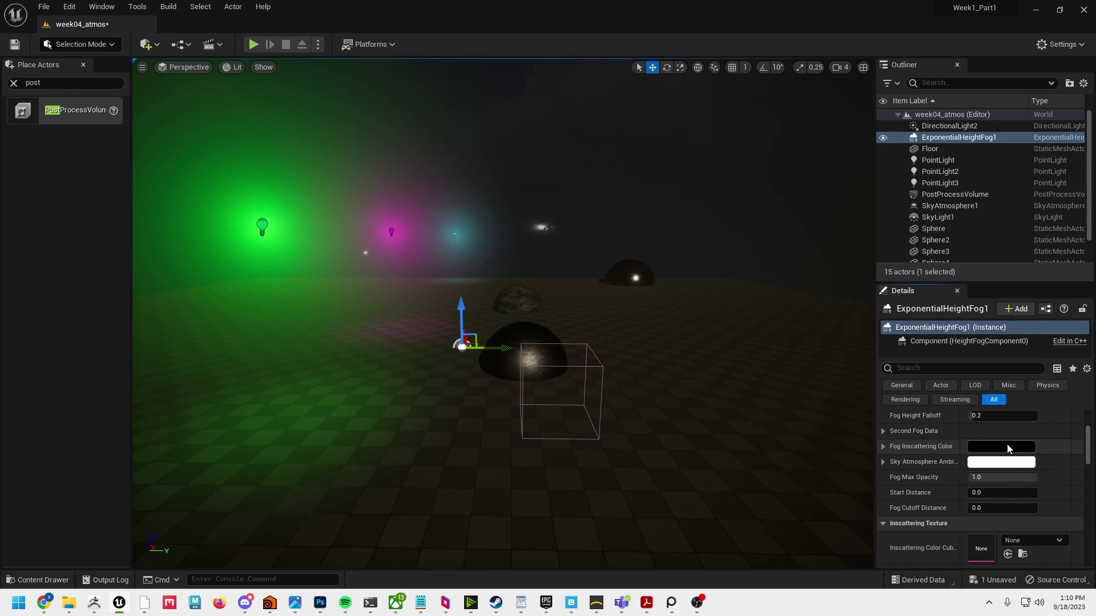
Step: Try a Fog Cutoff Distance of 20000000 and a Start Distance of about 1360, and undo both changes
left_click(1002, 508)
type("20000000")
key("Return")
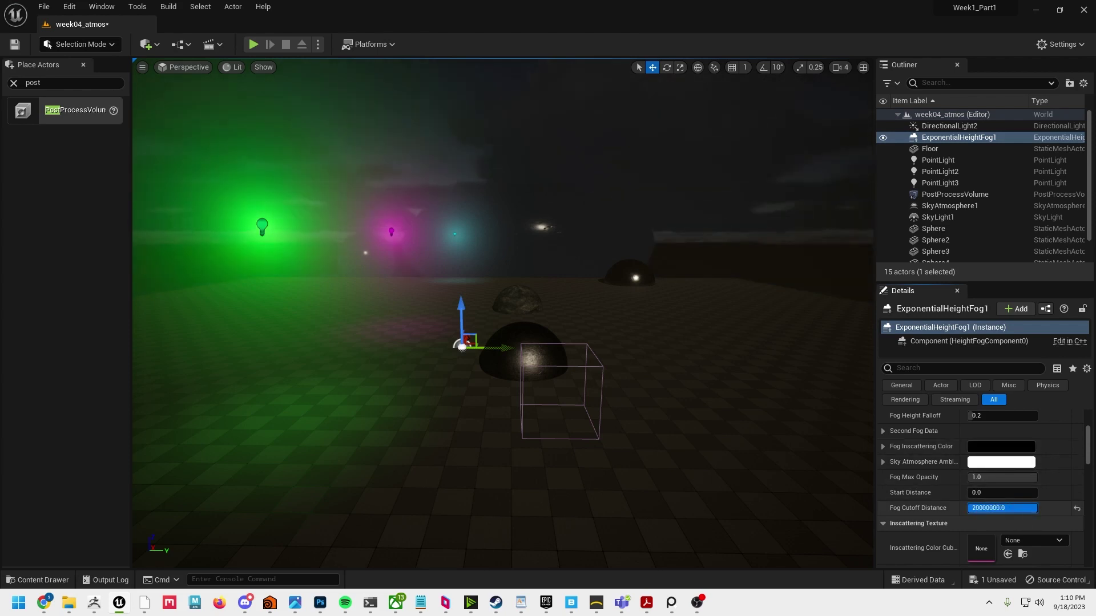
left_click_drag(1037, 508, 981, 492)
key("ctrl+z")
double_click(977, 493)
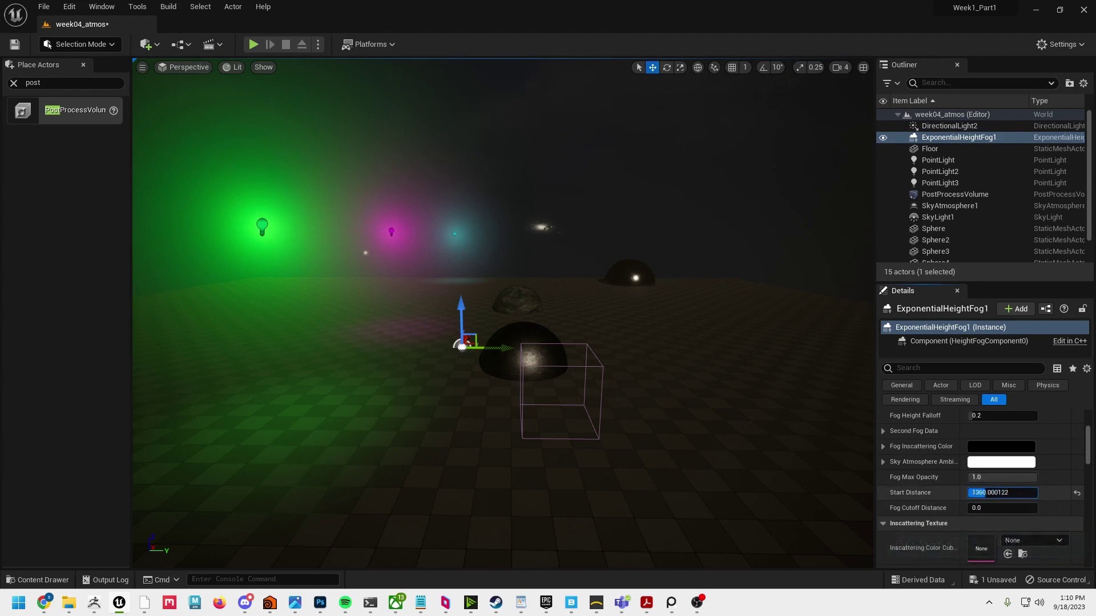
key("ctrl+z")
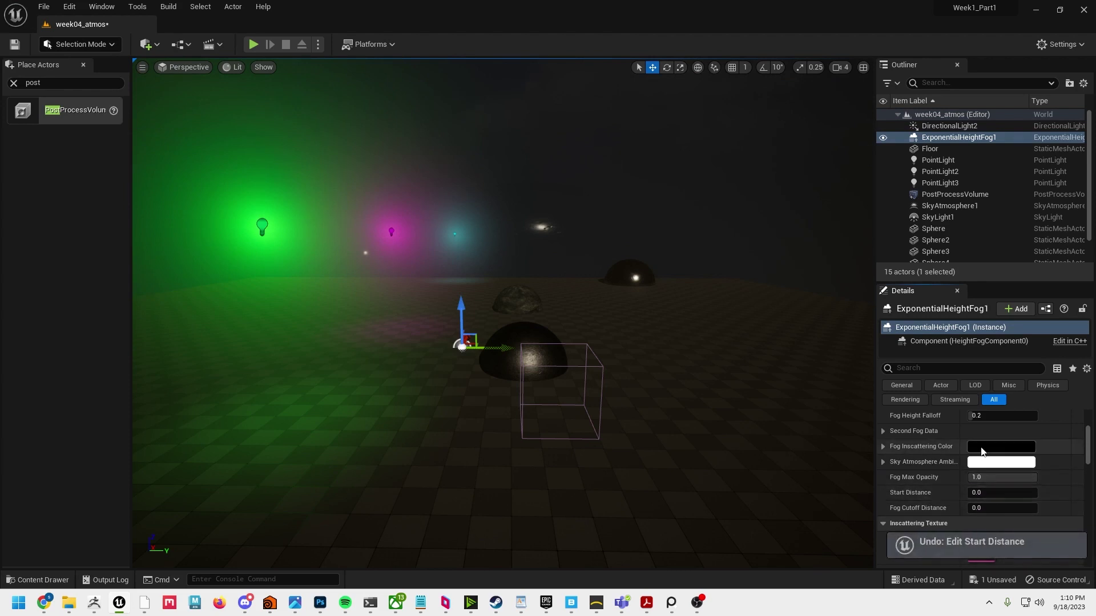
Step: Enable Real Time Capture on SkyLight1
scroll(910, 490, "down", 2)
left_click_drag(450, 292, 438, 287, "alt")
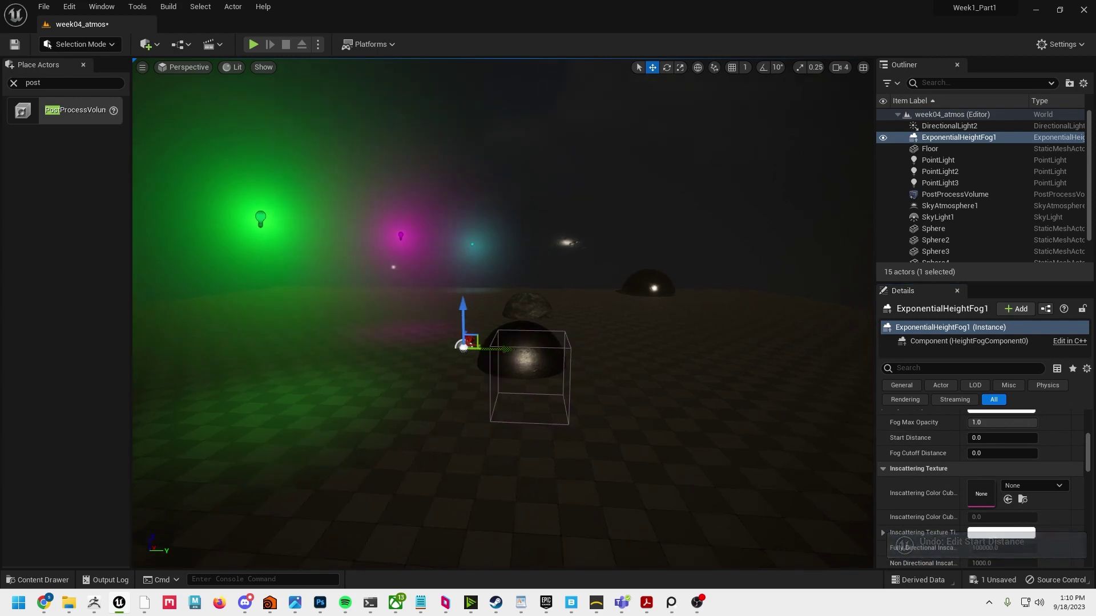
left_click_drag(711, 390, 707, 392, "alt")
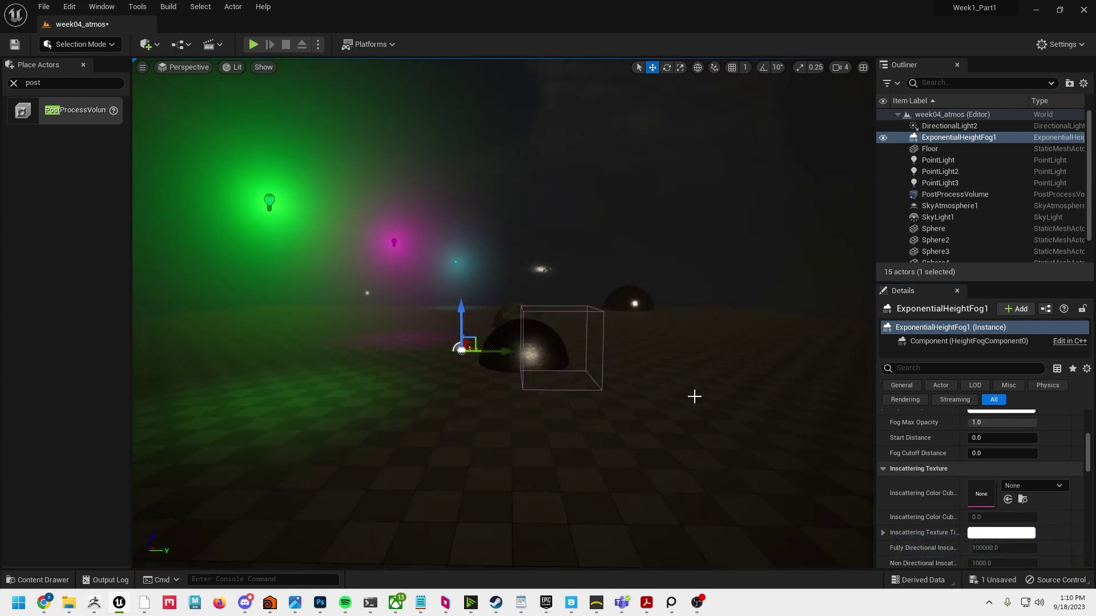
left_click(957, 217)
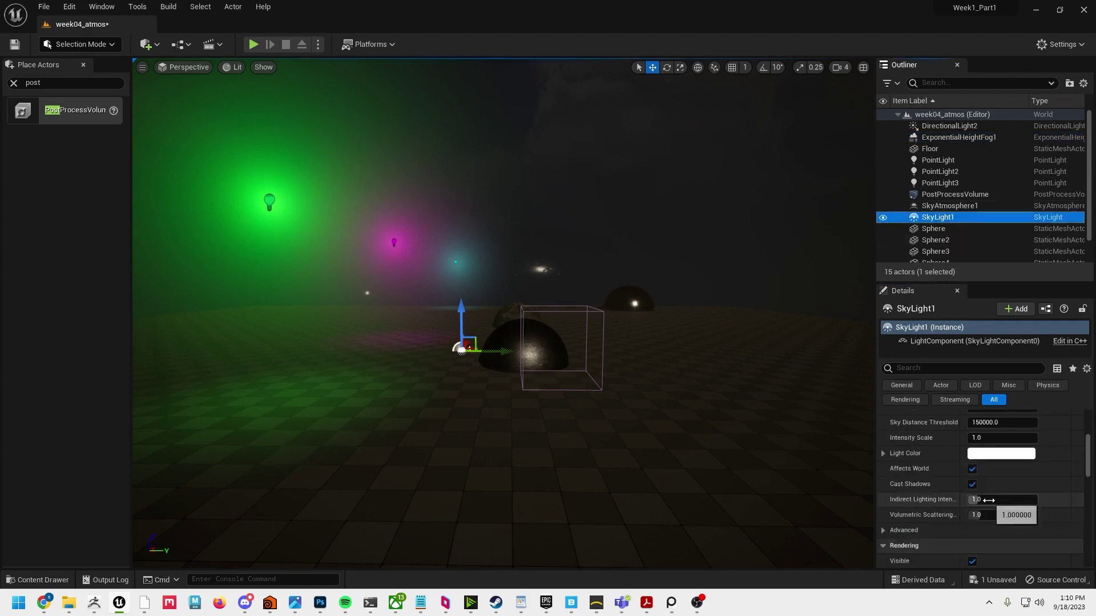
scroll(1005, 471, "up", 5)
scroll(1004, 472, "down", 2)
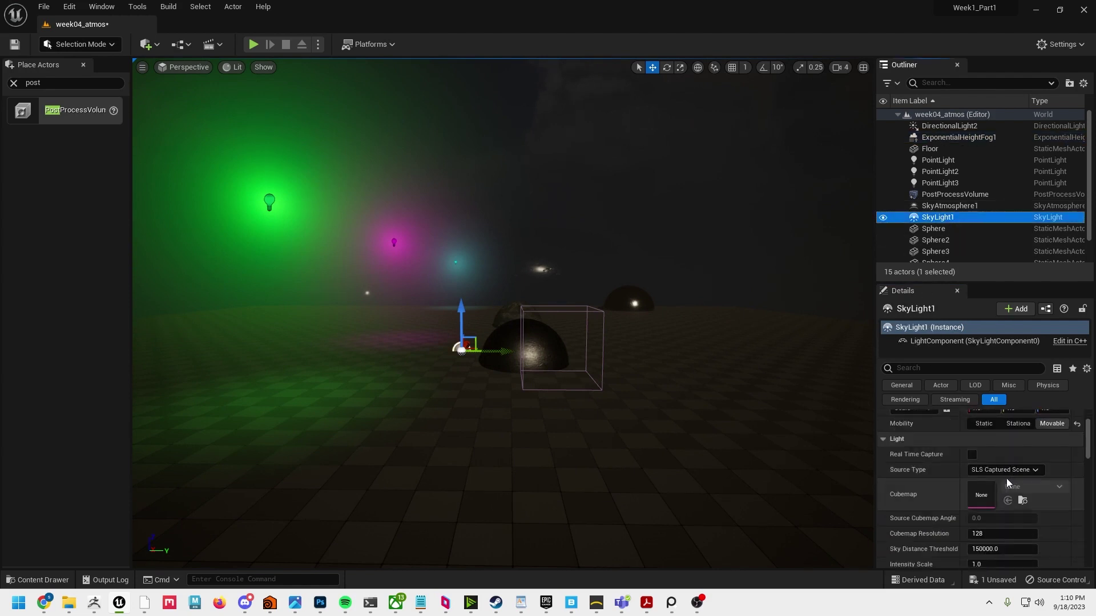
left_click(1005, 470)
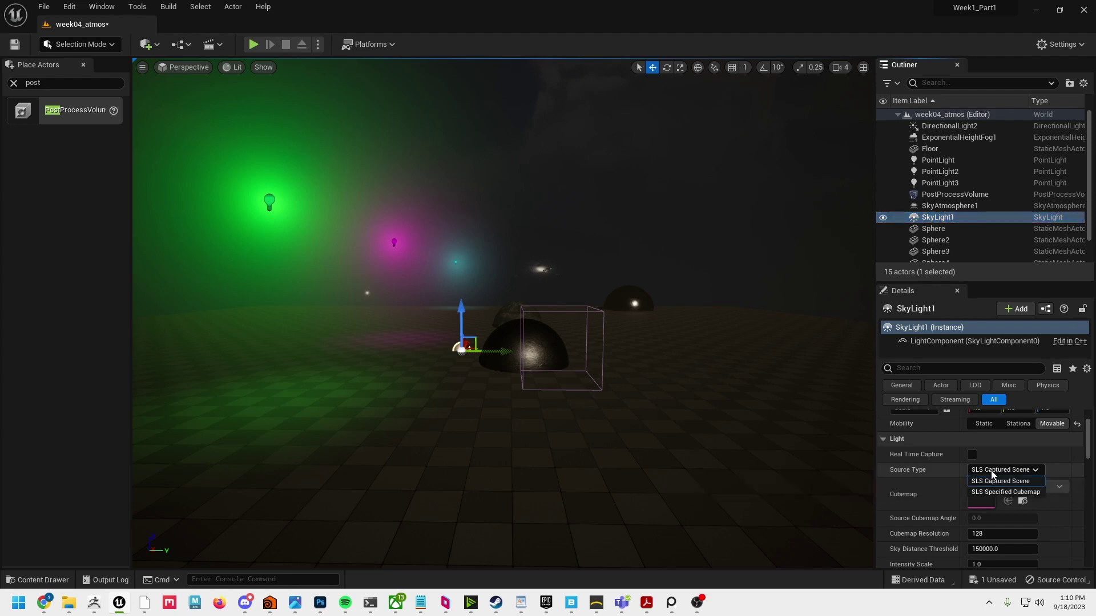
left_click(972, 456)
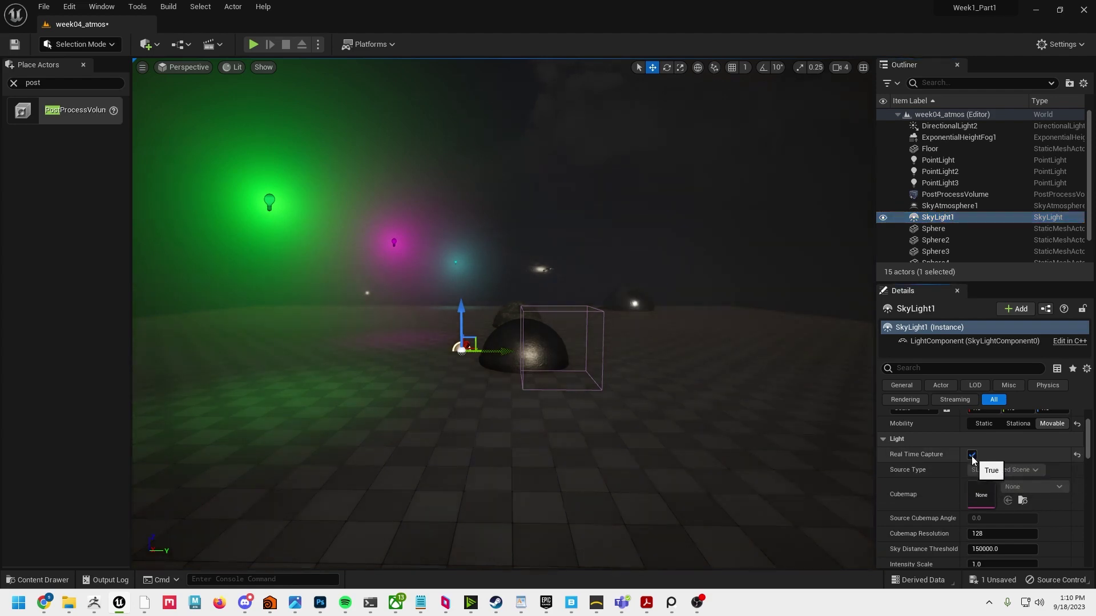
Step: Examine the spheres and fog lit by the real-time sky light, and turn Real Time Capture off again
left_click_drag(521, 414, 656, 414, "alt")
right_click_drag(479, 443, 525, 445)
left_click_drag(525, 446, 618, 439, "alt")
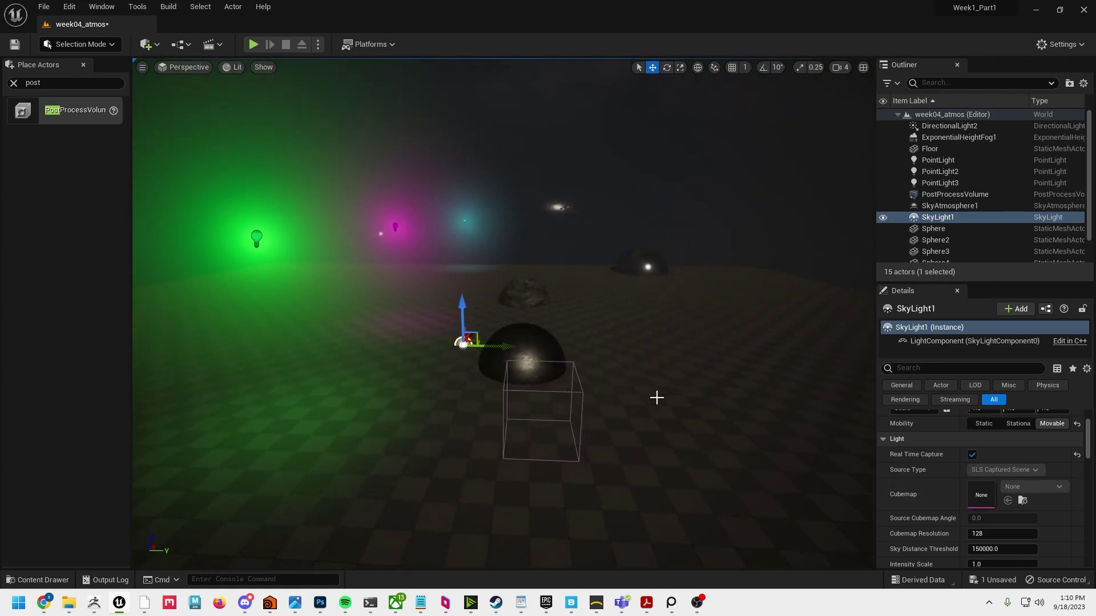
right_click_drag(539, 398, 486, 284)
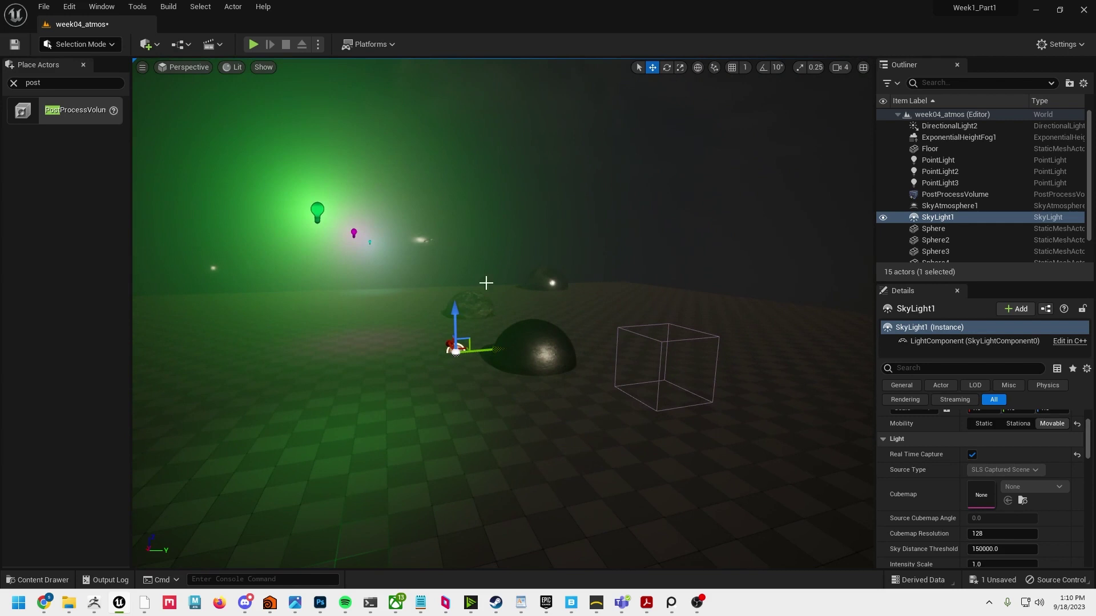
left_click(972, 454)
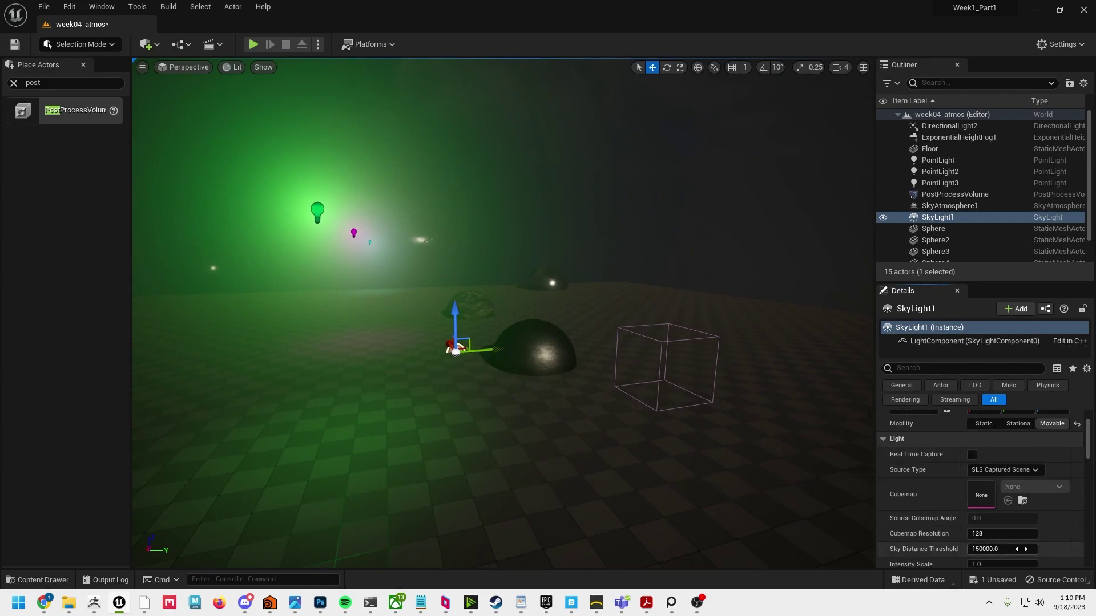
Step: Browse the project's Content folder and select the whipple_creek_regional_park_01_8k HDRI texture for the sky light
scroll(1030, 509, "down", 1)
left_click(1023, 481)
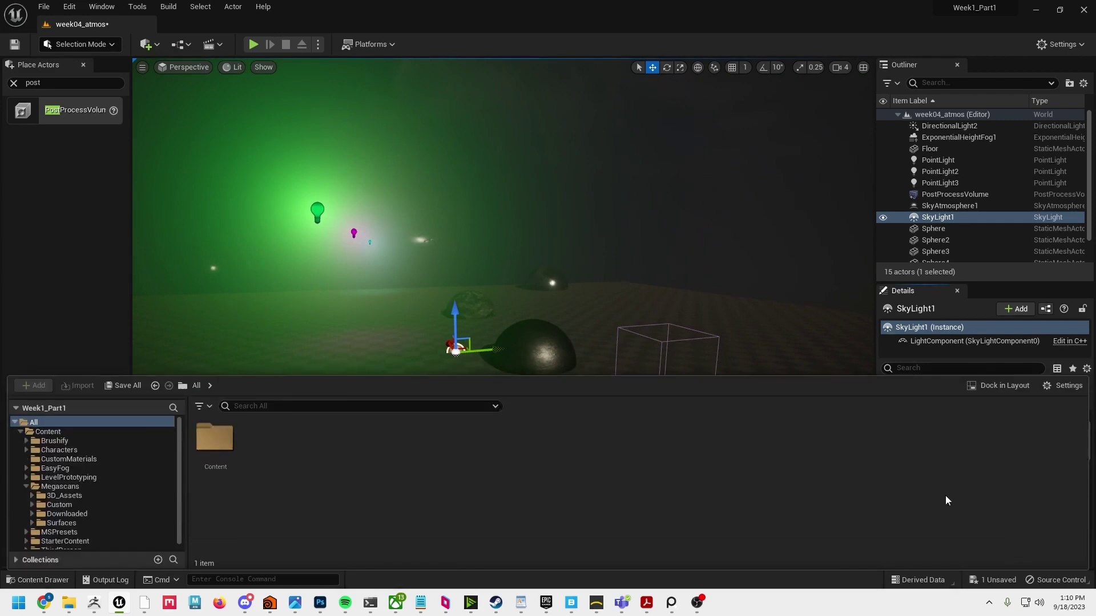
double_click(215, 443)
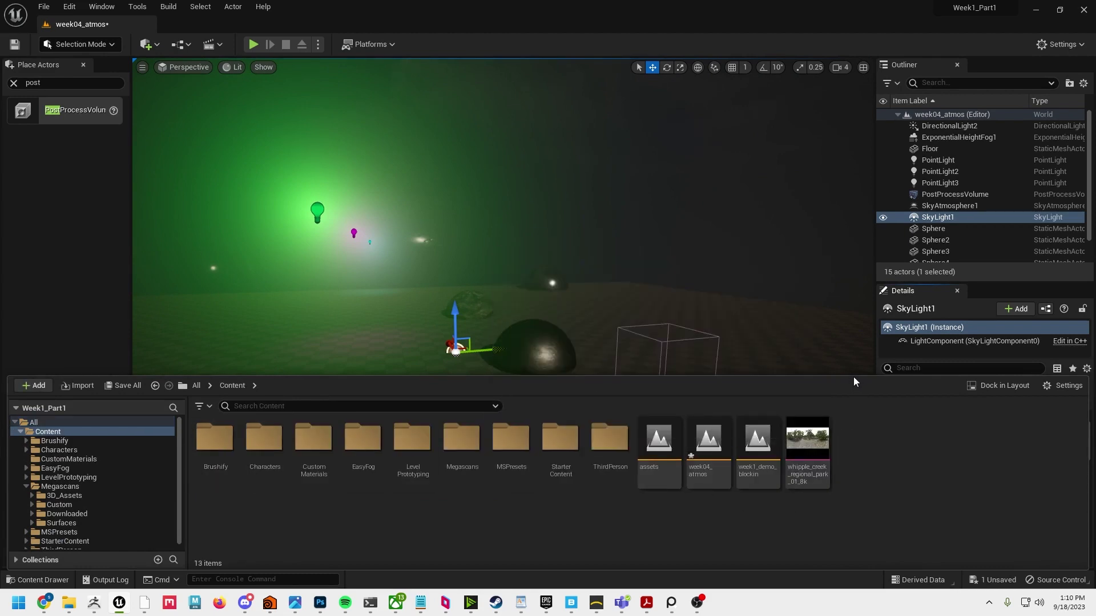
left_click_drag(851, 376, 835, 454)
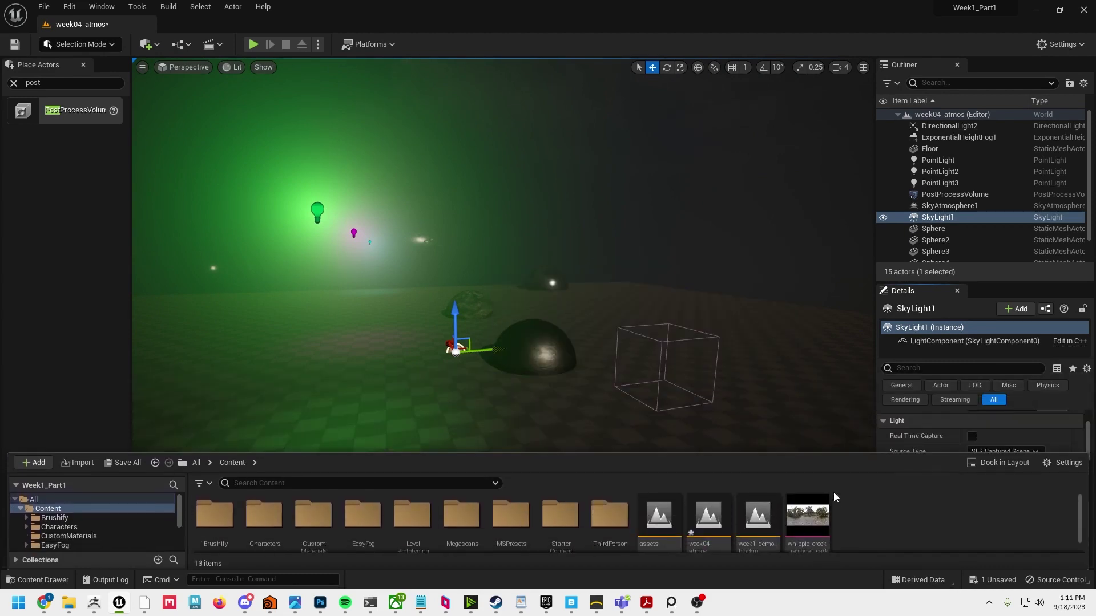
left_click(808, 516)
Step: Try to assign the whipple_creek_regional_park_01_8k texture as SlyLight1's Cubemap while its Source Type is SLS Captured Scene
scroll(1029, 427, "down", 4)
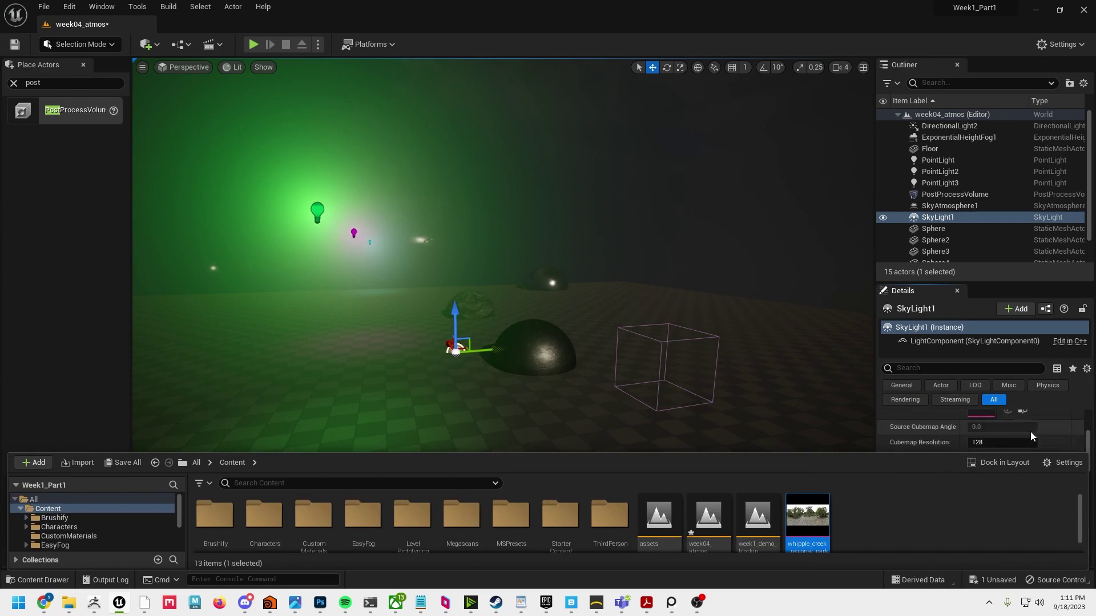
left_click(1009, 429)
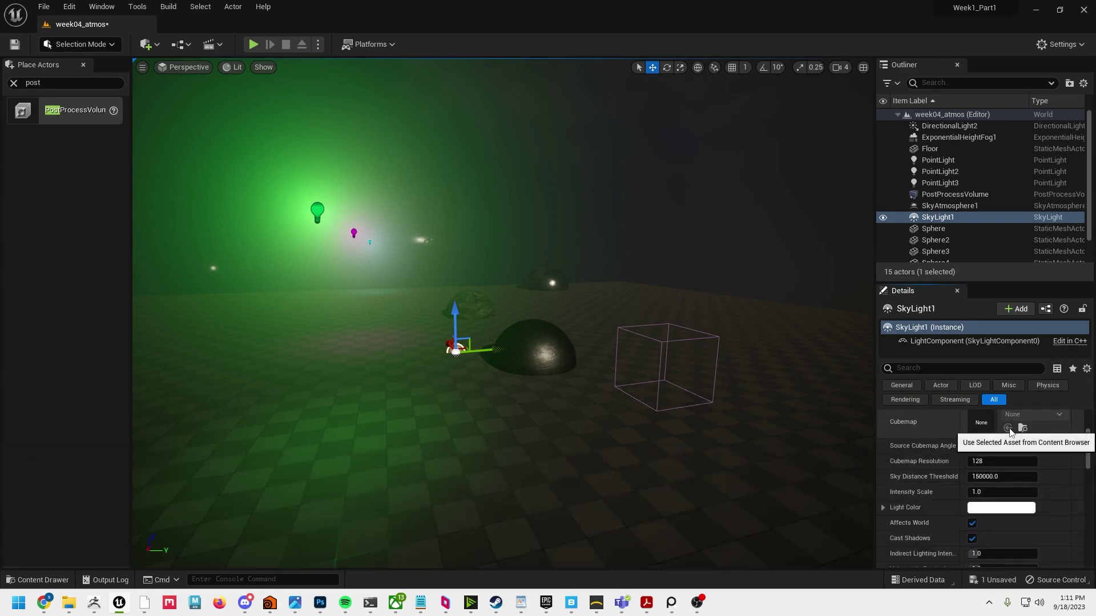
left_click(37, 580)
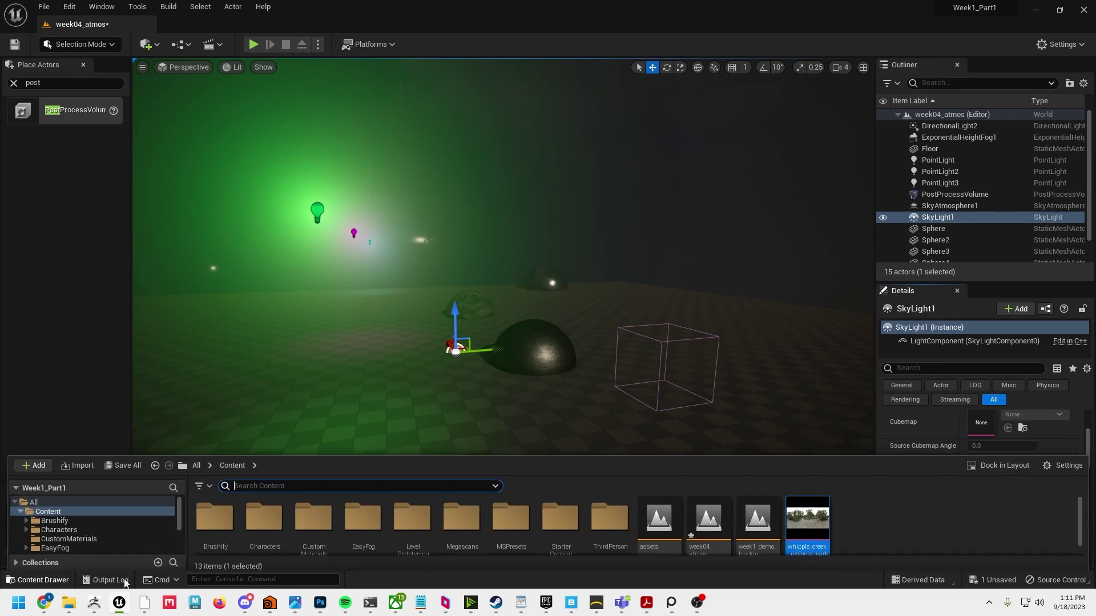
left_click_drag(803, 518, 990, 441)
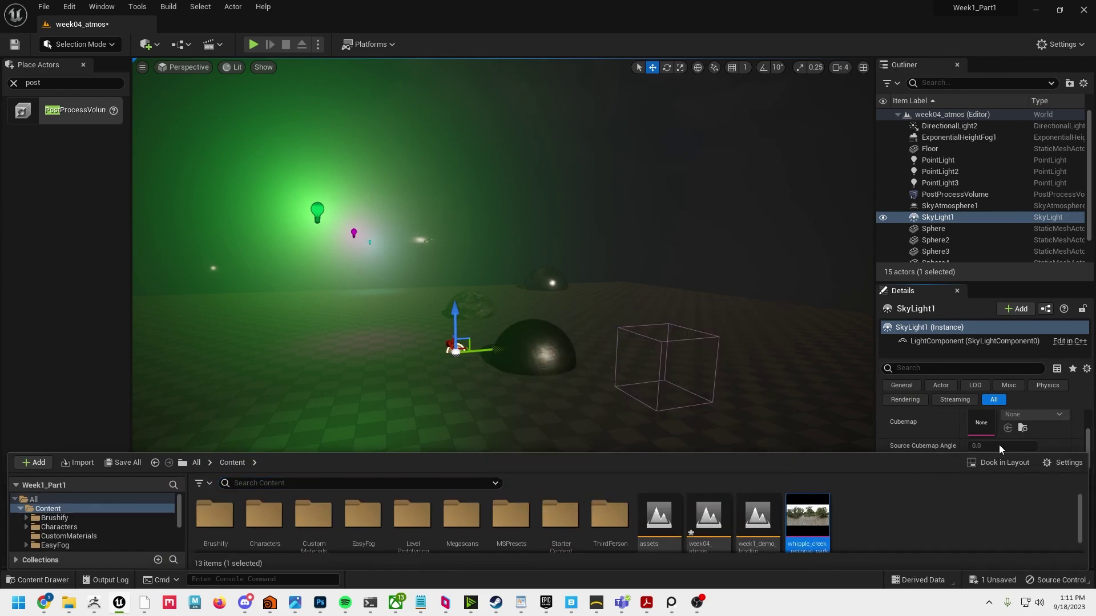
scroll(1059, 428, "down", 2)
scroll(1062, 426, "down", 4)
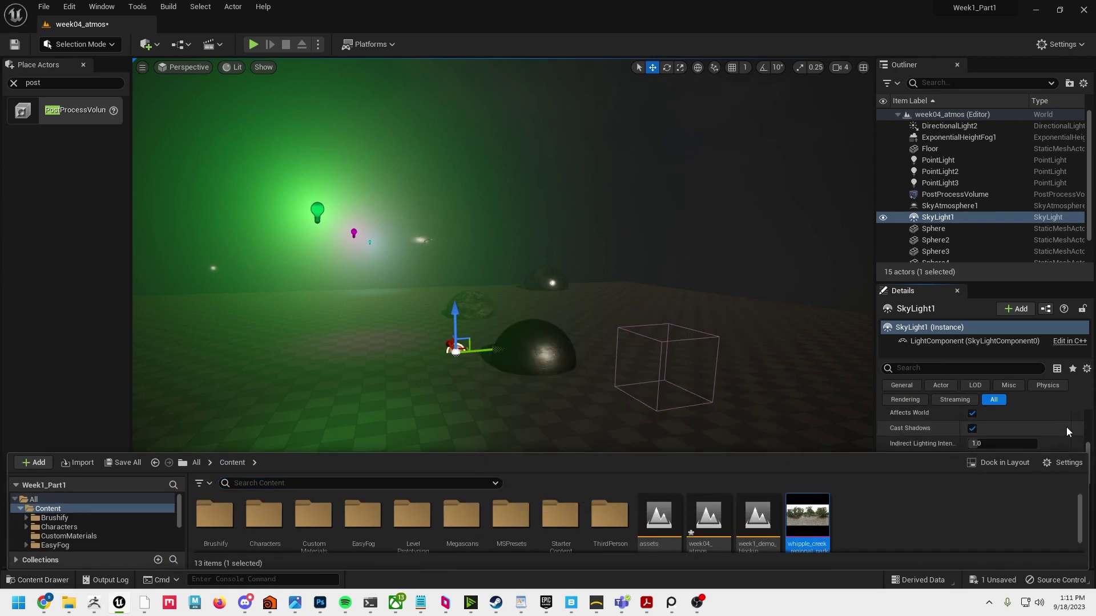
scroll(1067, 430, "up", 6)
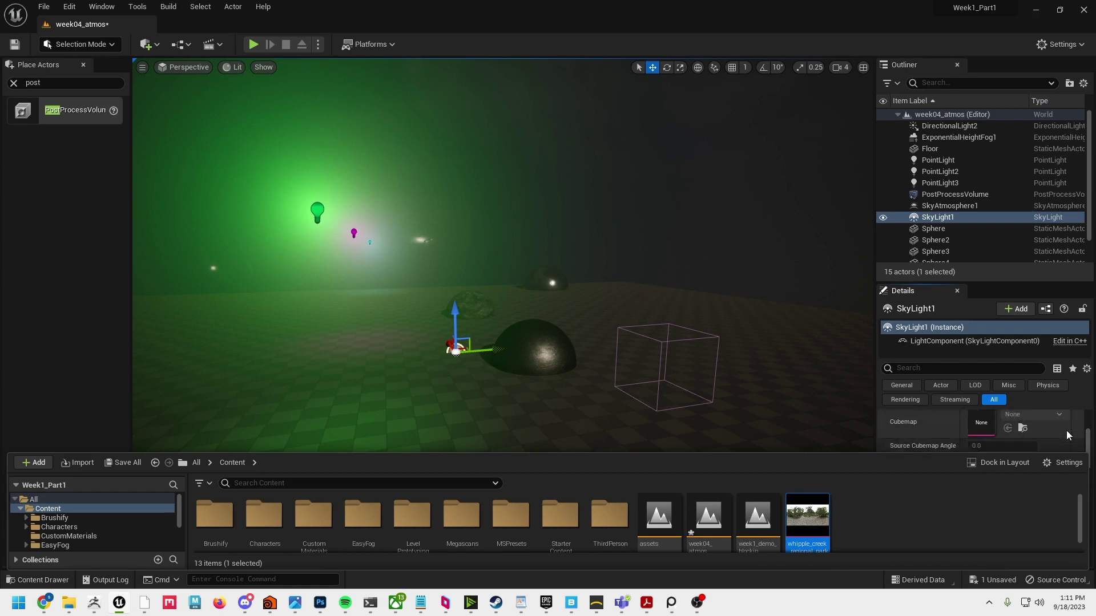
left_click_drag(805, 516, 982, 451)
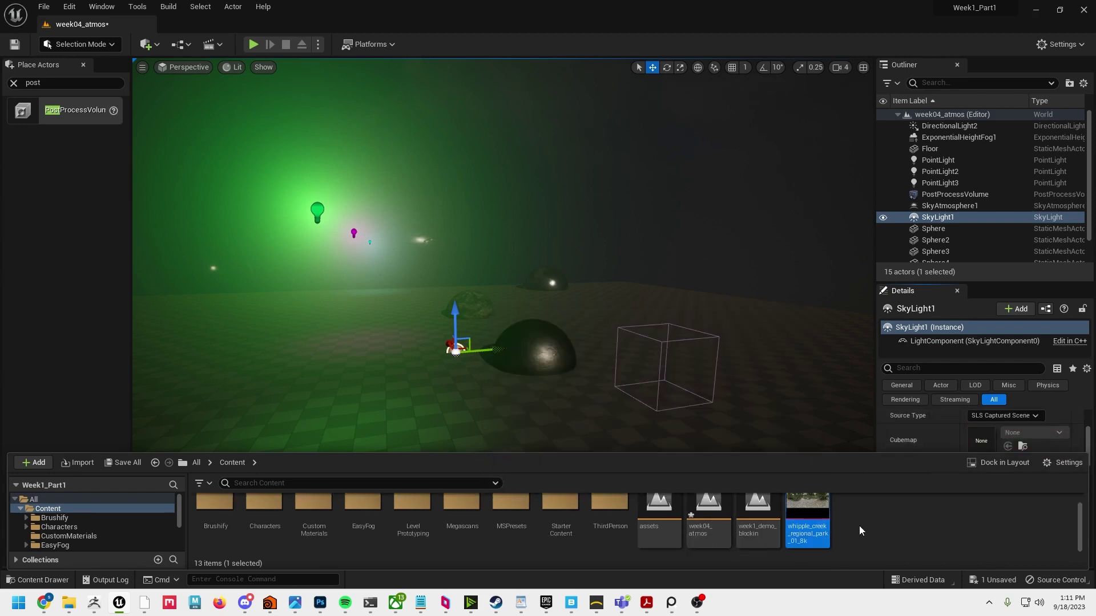
scroll(858, 526, "down", 1)
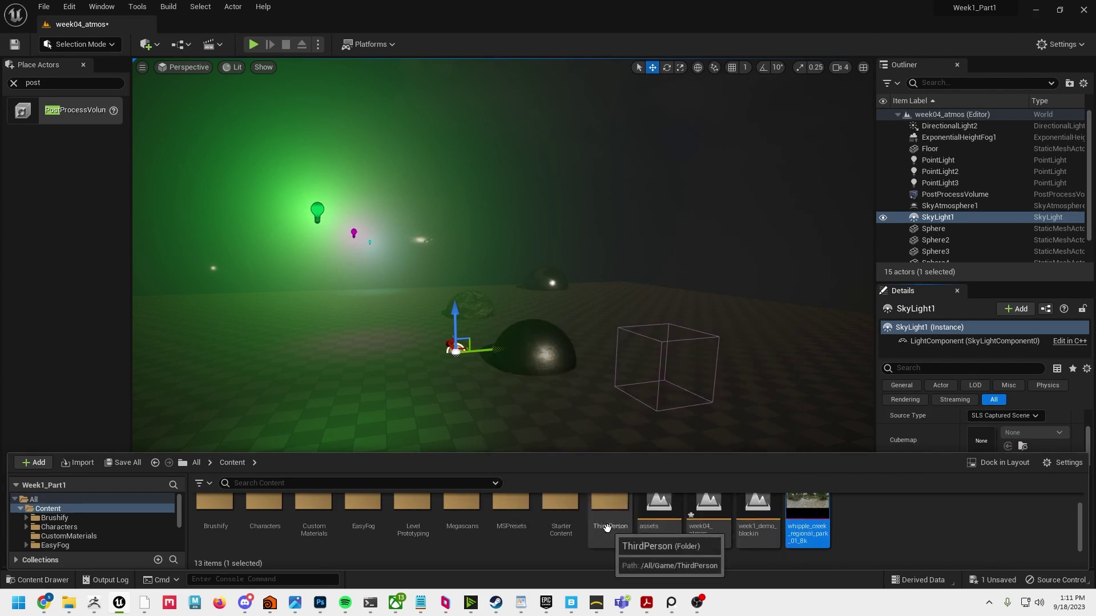
Step: Search the project content for "hdr" and try to assign HDRI_Epic_Courtyard_Daylight as SkyLight1's Cubemap
left_click(325, 481)
type("hdr")
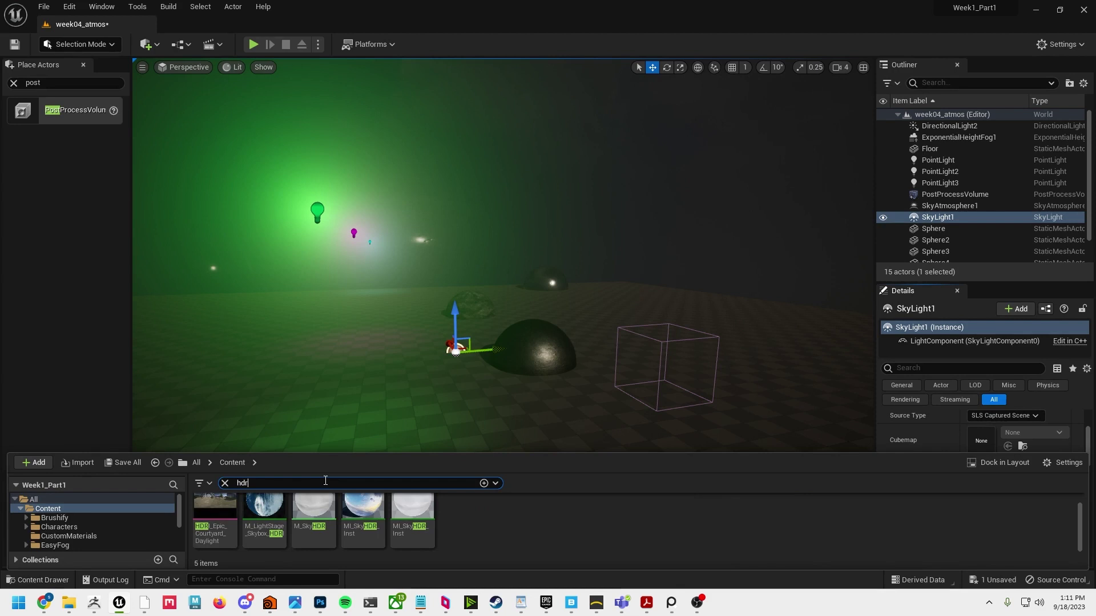
left_click_drag(216, 510, 981, 453)
scroll(949, 436, "down", 2)
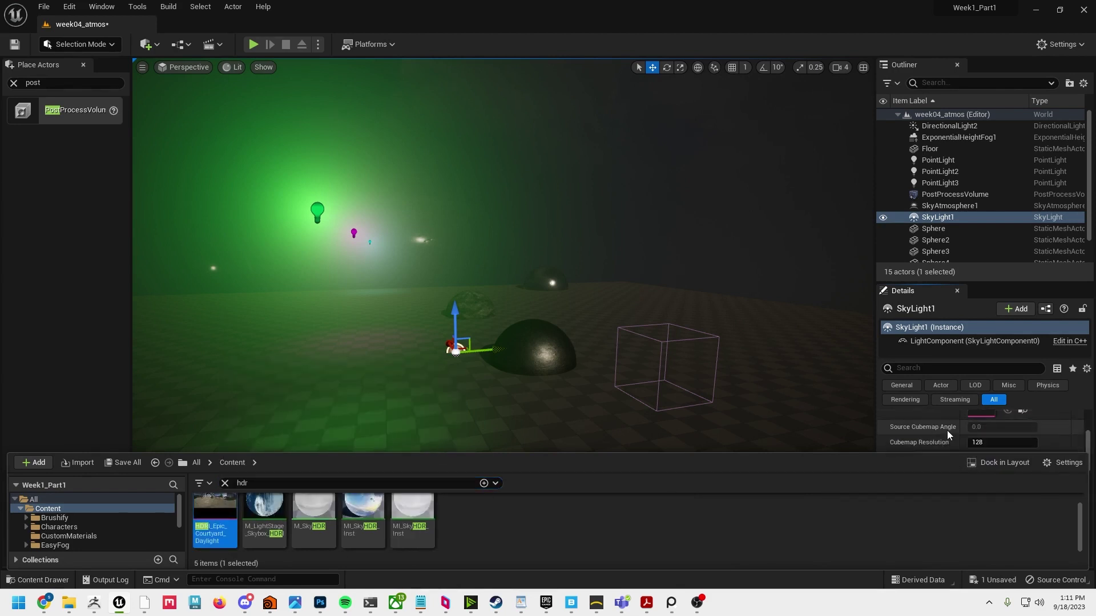
scroll(959, 434, "up", 2)
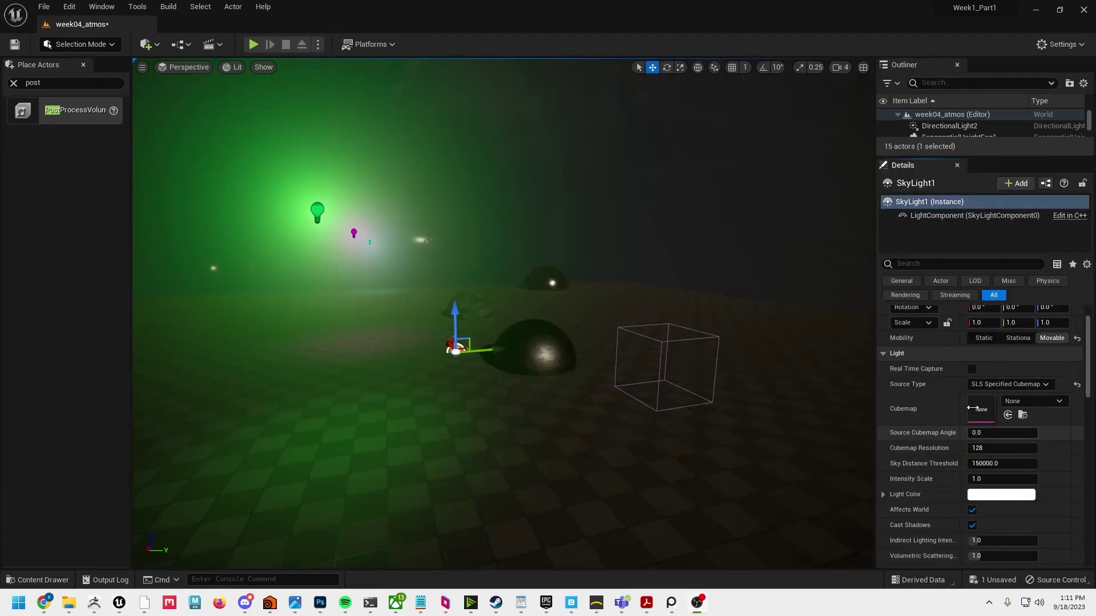
Step: Set SkyLight1's Source Type to SLS Specified Cubemap and assign the selected HDRI_Epic_Courtyard_Daylight as its Cubemap
left_click(1010, 384)
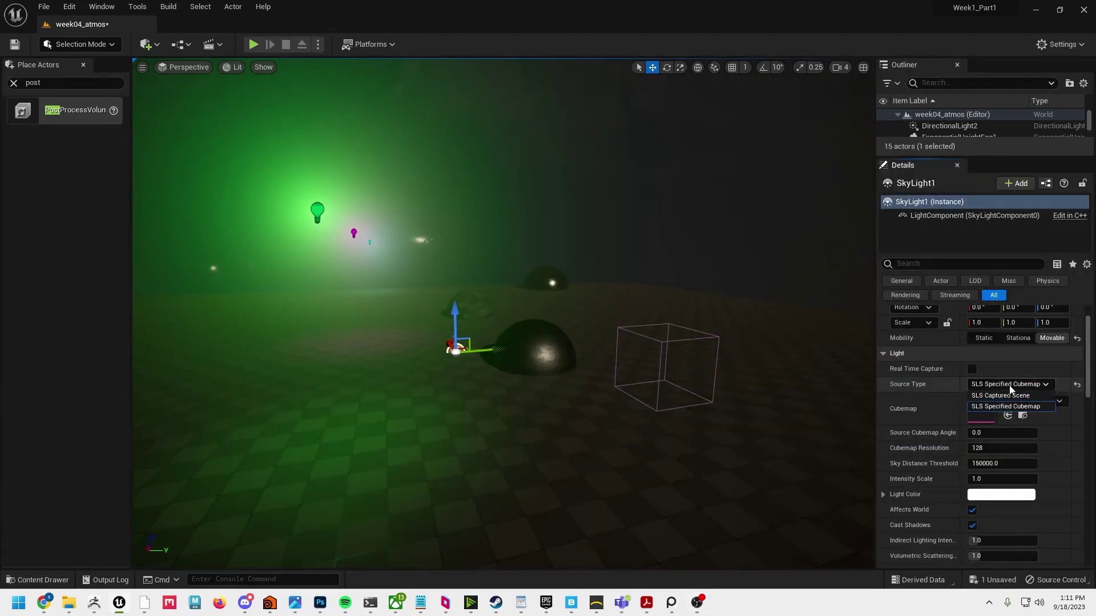
left_click(1036, 396)
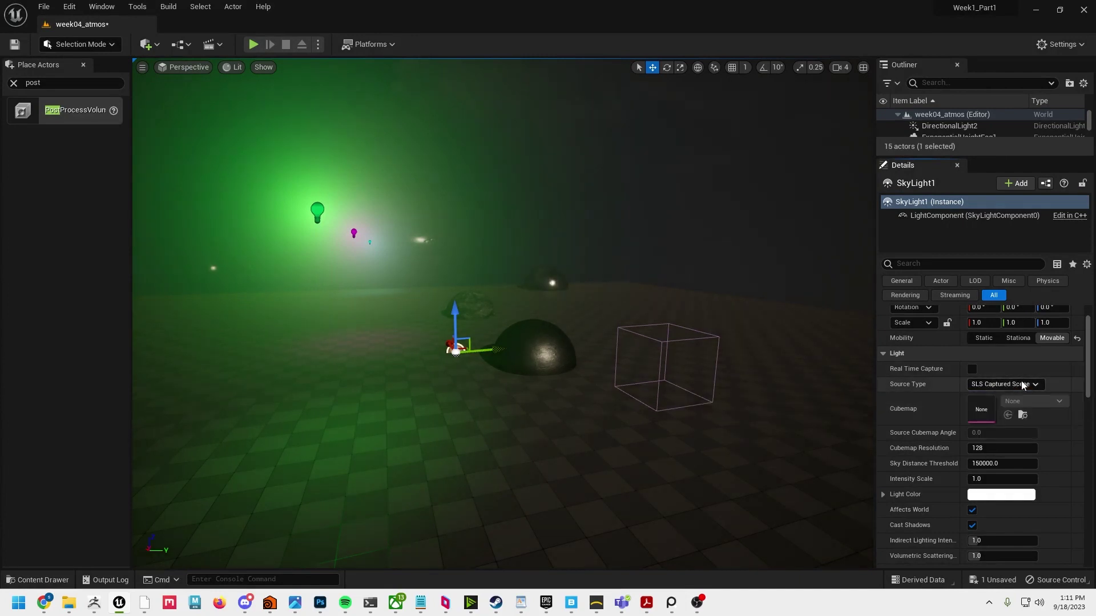
left_click(1017, 385)
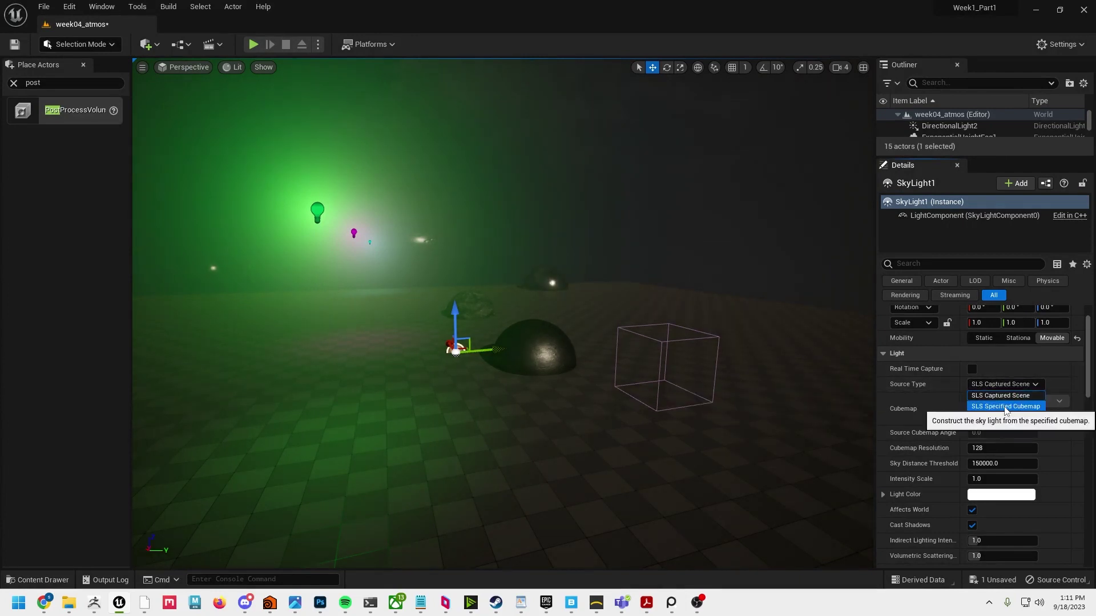
left_click(1003, 406)
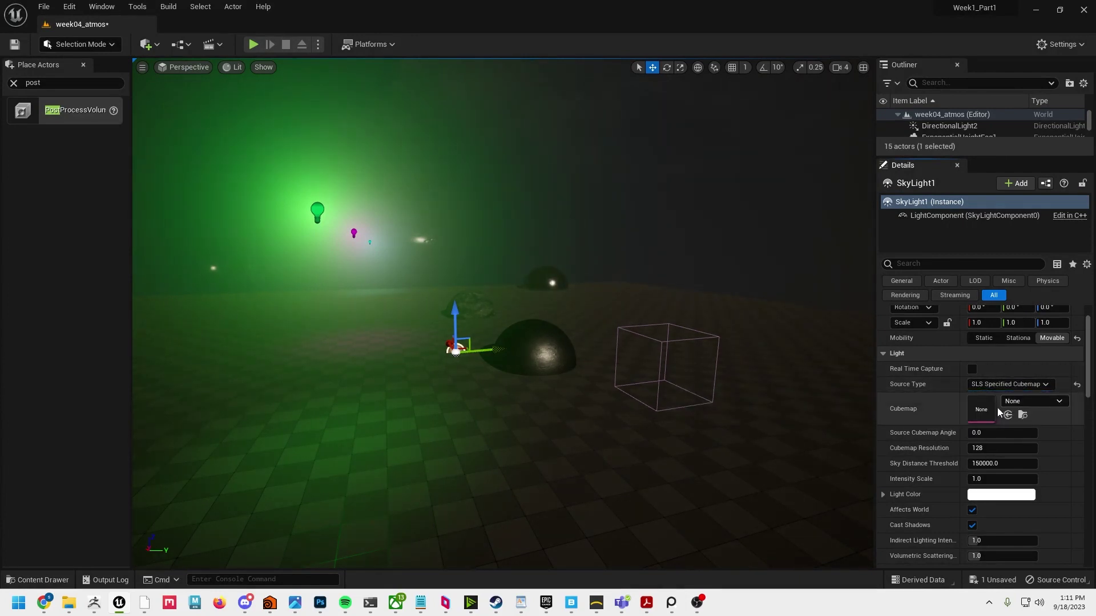
left_click(46, 580)
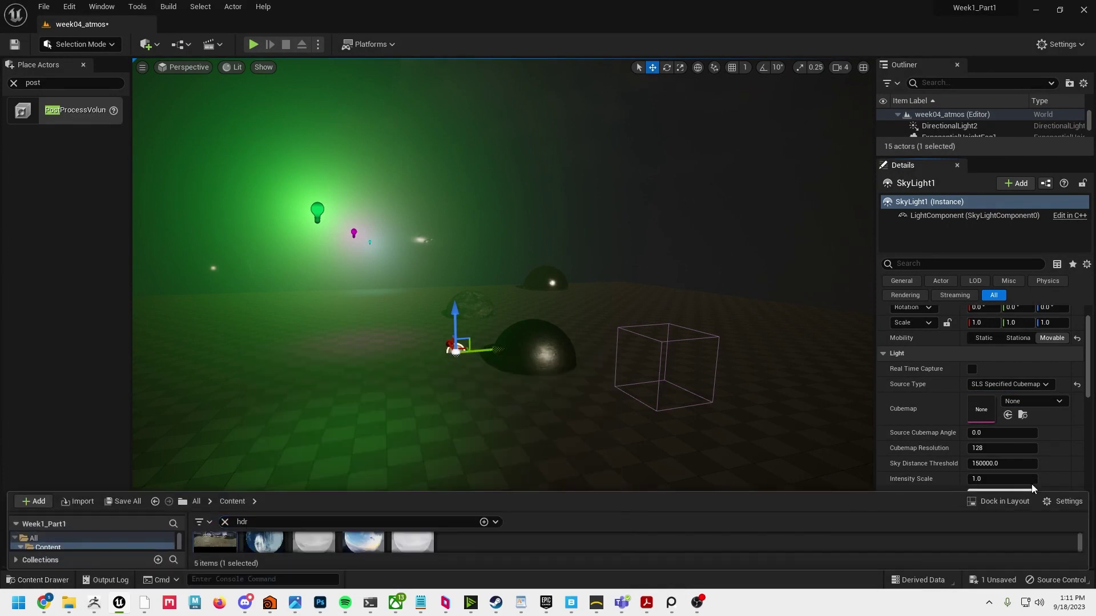
left_click(1009, 416)
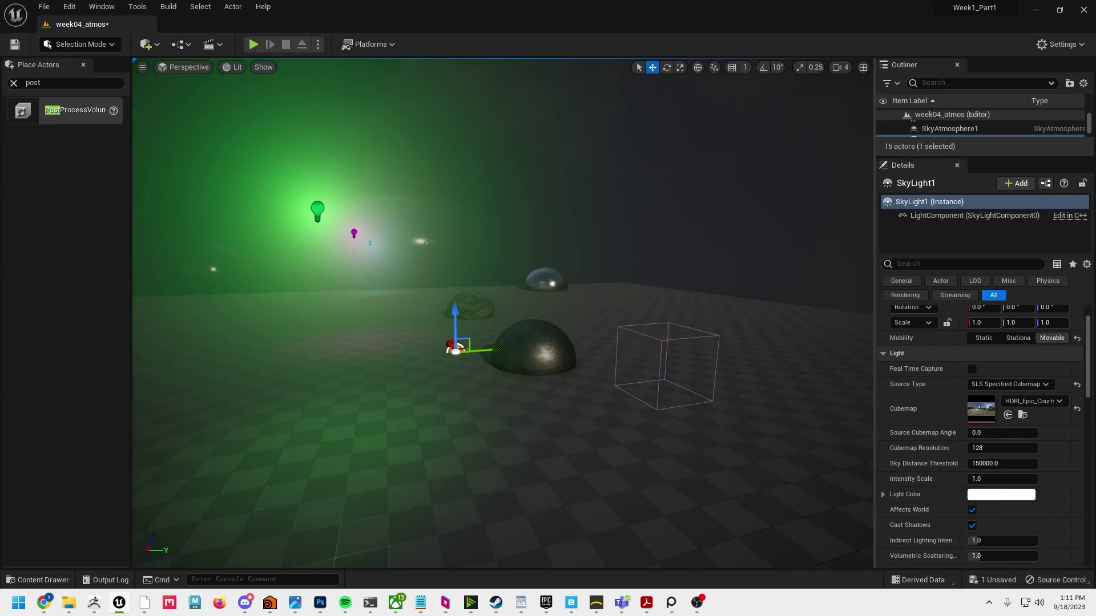
Step: Turn SkyLight1's Real Time Capture on and off again to compare it with the cubemap lighting on the spheres
left_click_drag(457, 325, 553, 328, "alt")
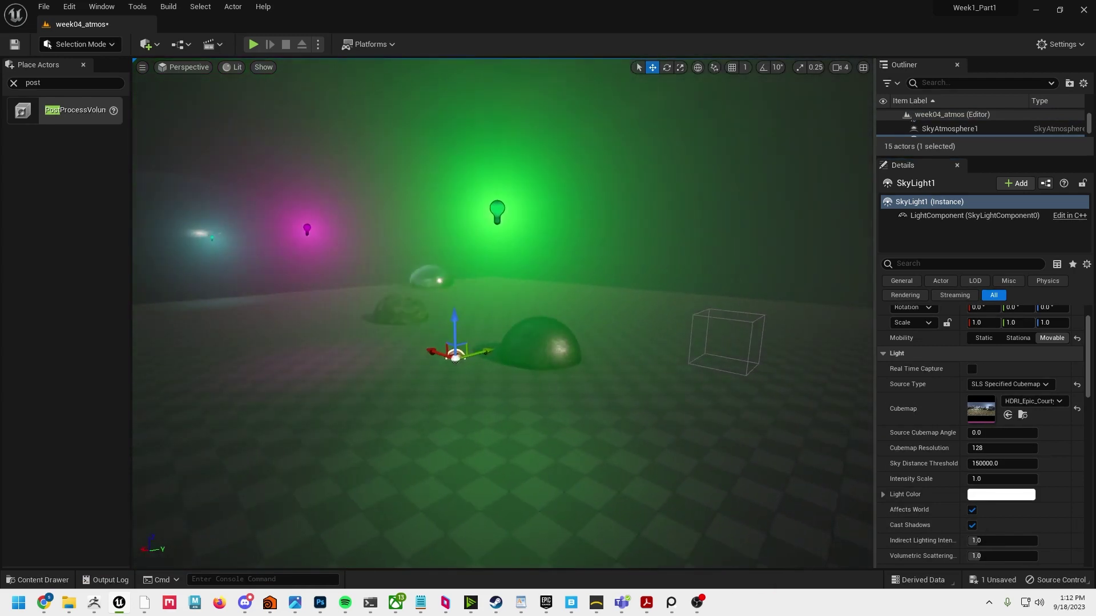
left_click(972, 369)
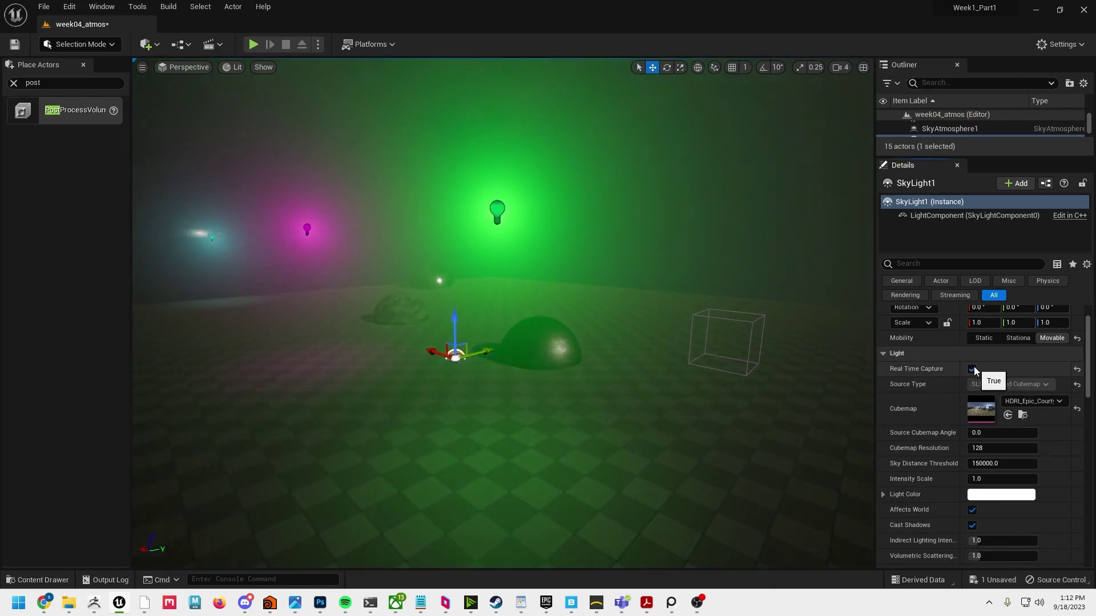
left_click(973, 369)
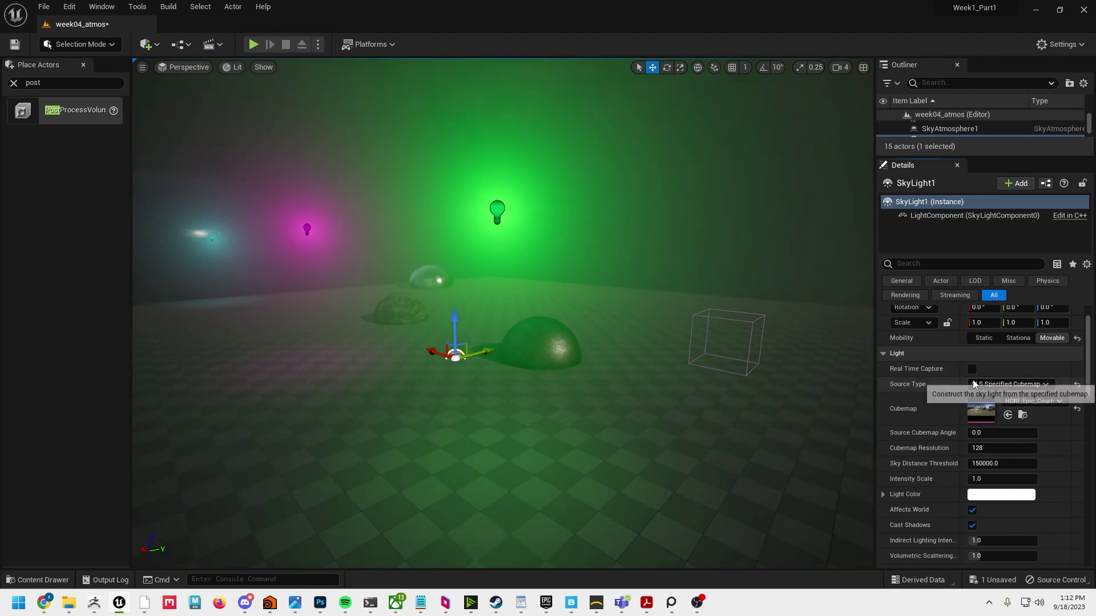
Step: Set SkyLight1's Cubemap Resolution to 512 and, after trying a far higher value, its Intensity Scale to 0.5
left_click(1000, 449)
type("512")
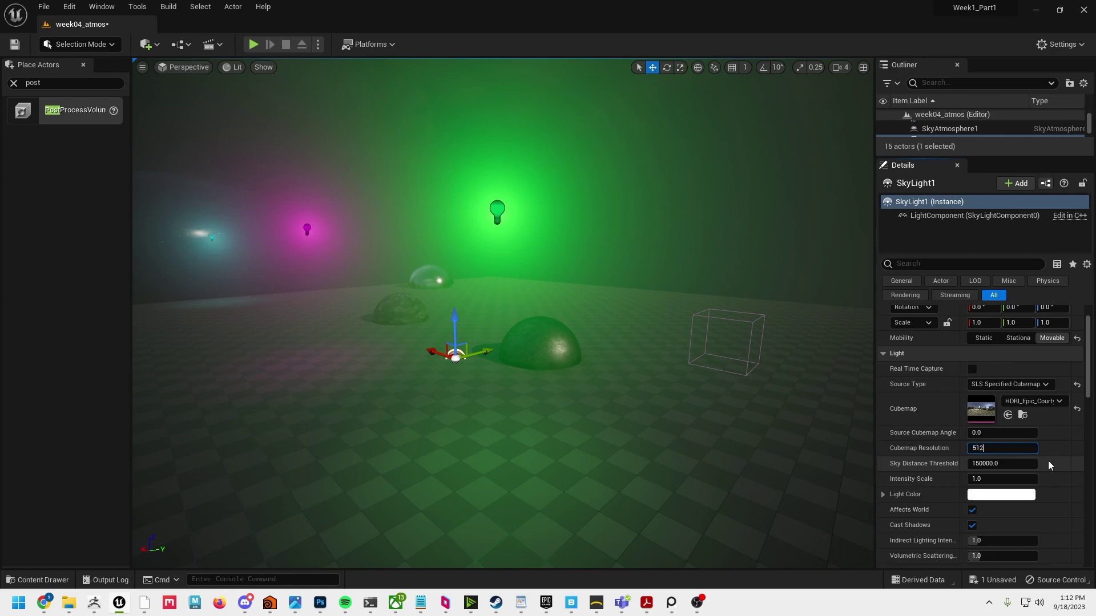
key("Return")
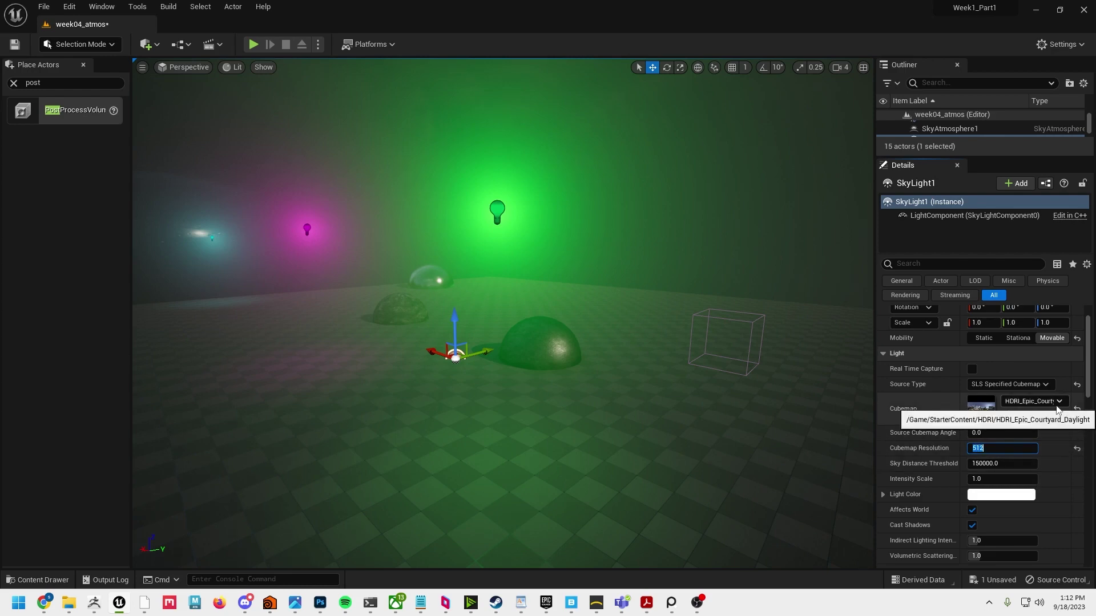
scroll(1056, 405, "down", 2)
left_click_drag(1001, 442, 1073, 442)
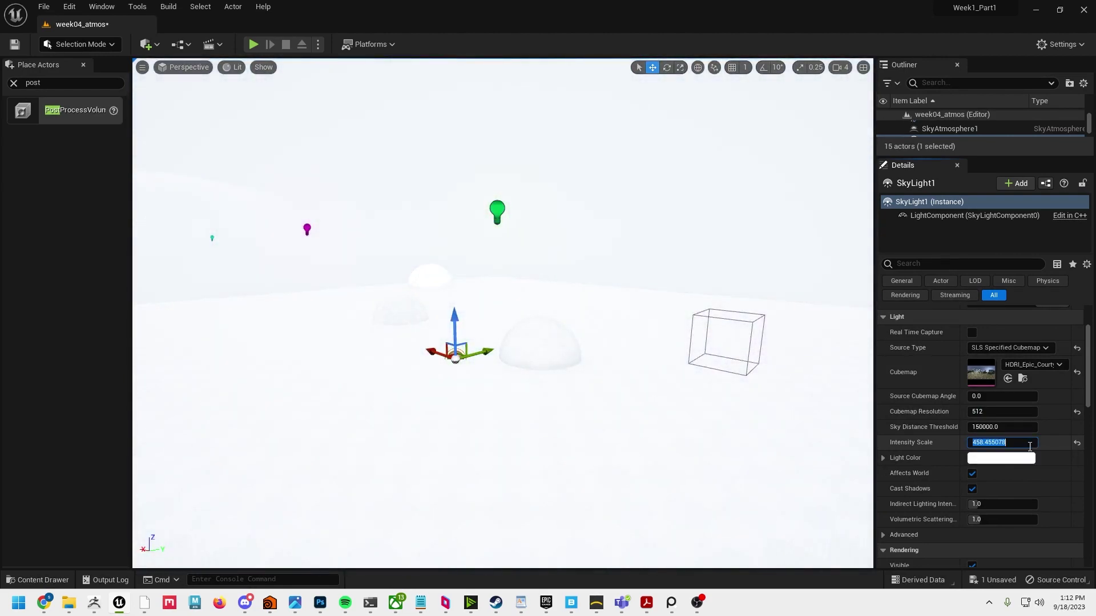
type("1")
key("Return")
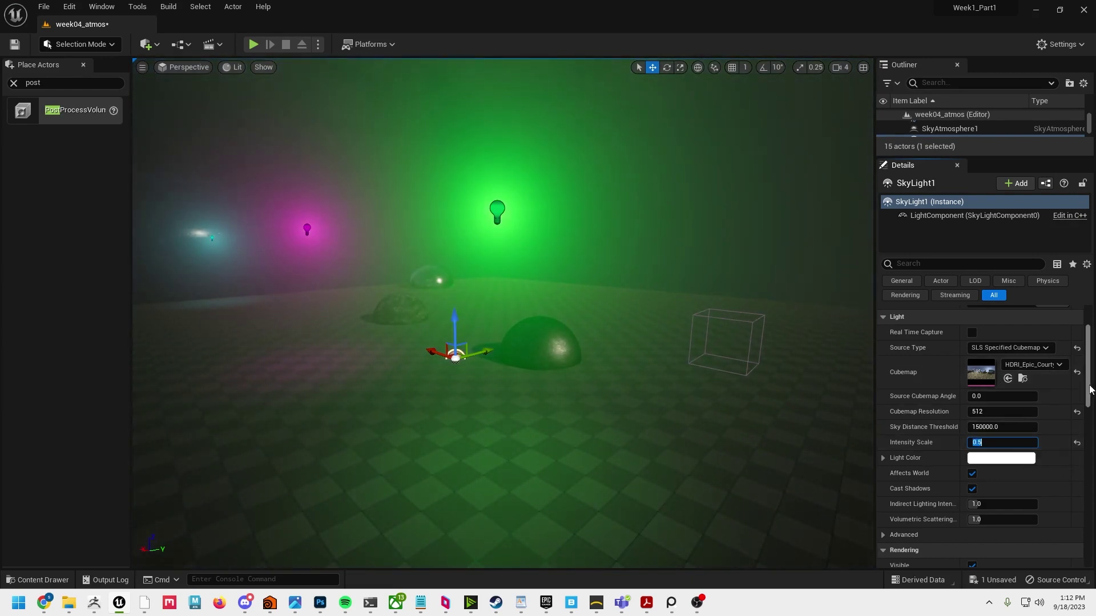
Step: Raise SkyLight1's Indirect Lighting Intensity to about 4.65 and its Volumetric Scattering Intensity to about 2.05
scroll(932, 404, "down", 3)
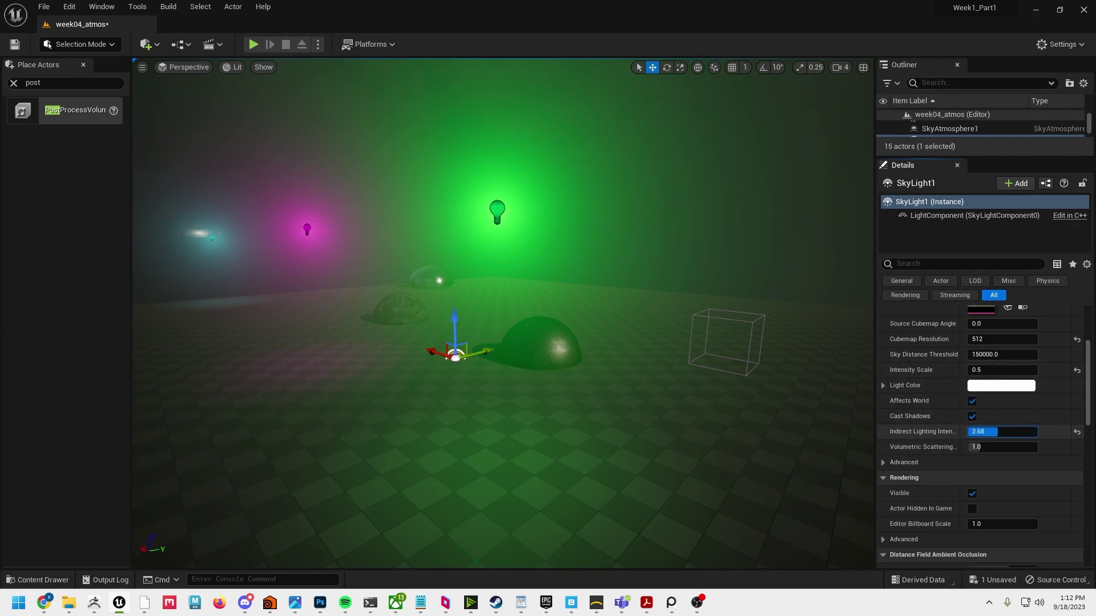
left_click_drag(996, 431, 968, 446)
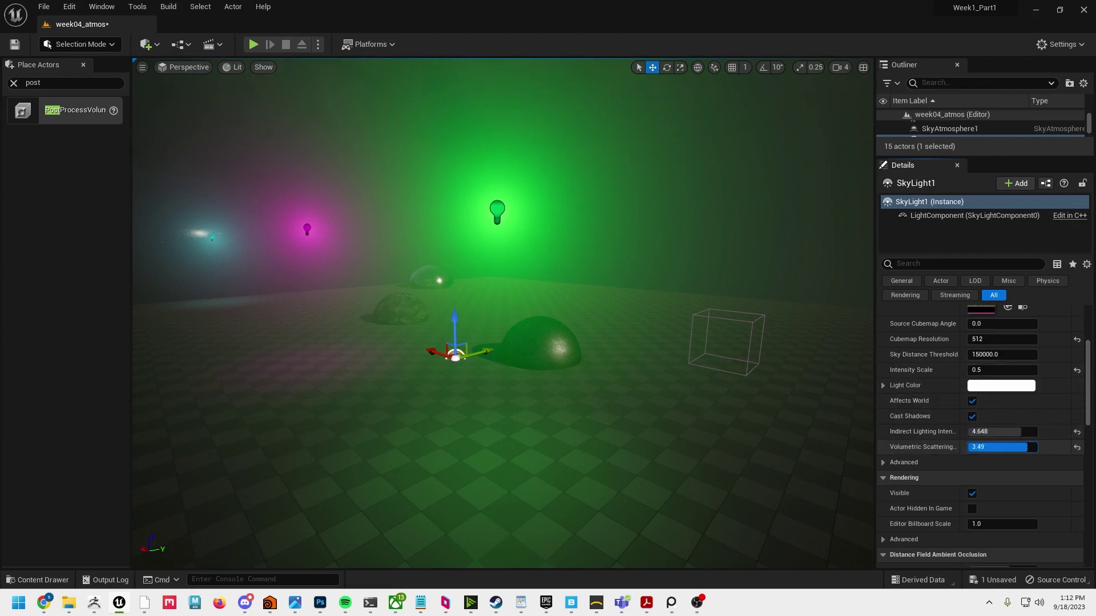
left_click_drag(1000, 447, 999, 447)
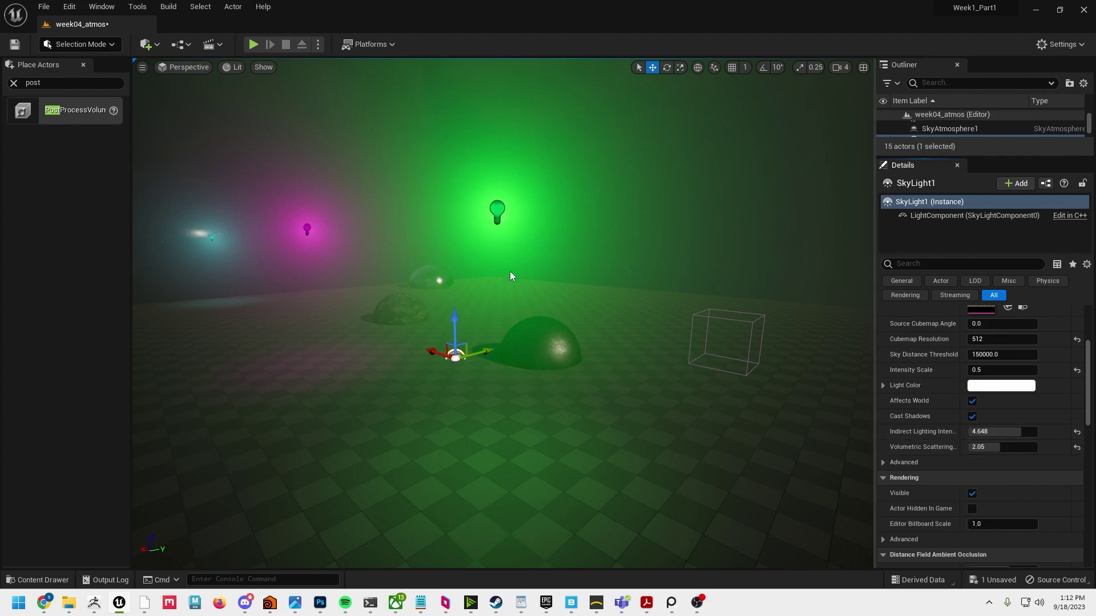
Step: Clear the actor class search, place a Spot Light near the green point light and raise it to a height of about 1209
left_click_drag(510, 272, 867, 275, "alt")
right_click_drag(582, 314, 485, 337)
left_click(388, 317)
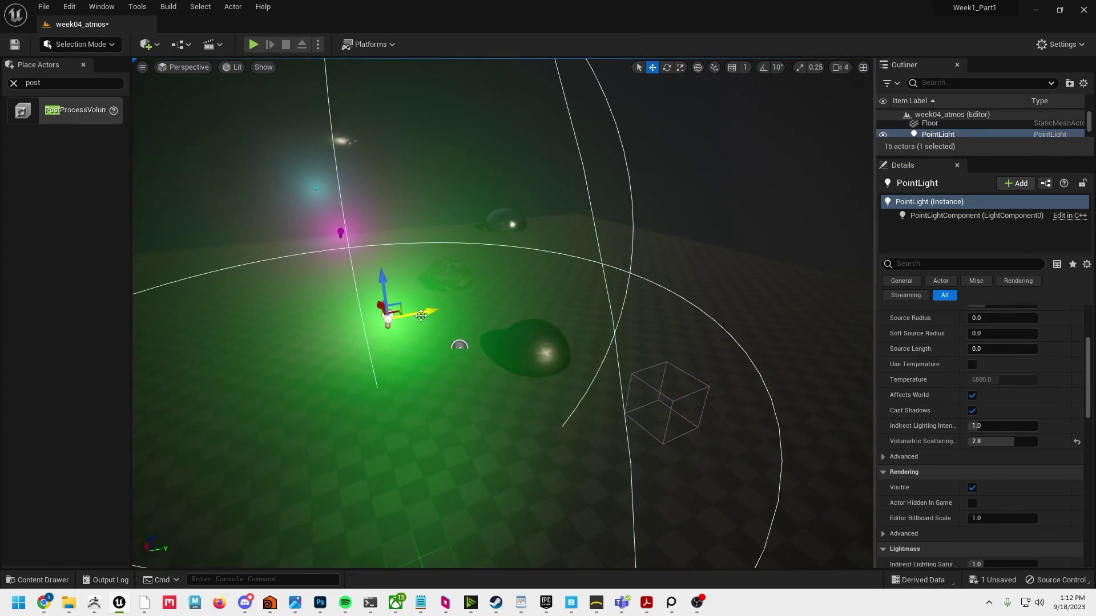
left_click(14, 82)
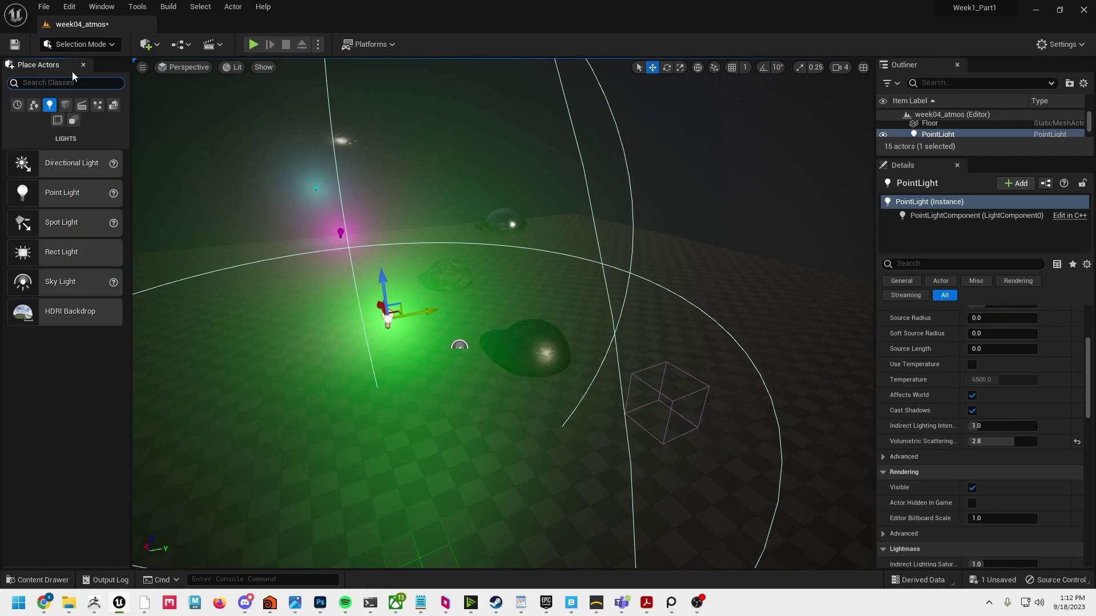
left_click_drag(129, 81, 246, 81)
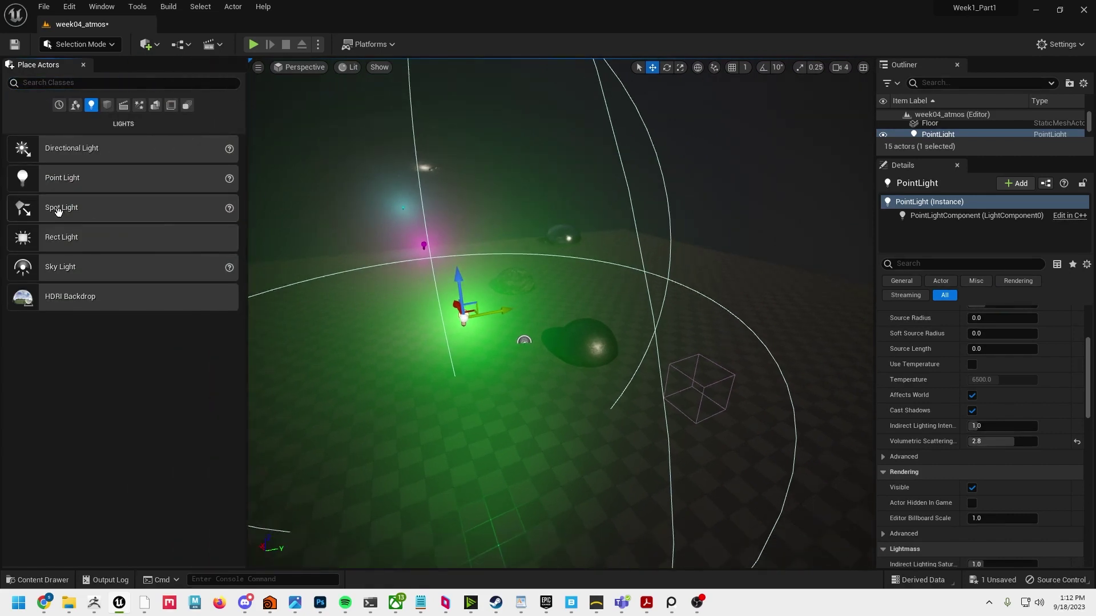
left_click_drag(405, 401, 404, 400)
left_click_drag(397, 359, 379, 135)
left_click_drag(642, 326, 571, 303, "alt")
middle_click_drag(642, 326, 700, 330, "alt")
scroll(1069, 354, "up", 5)
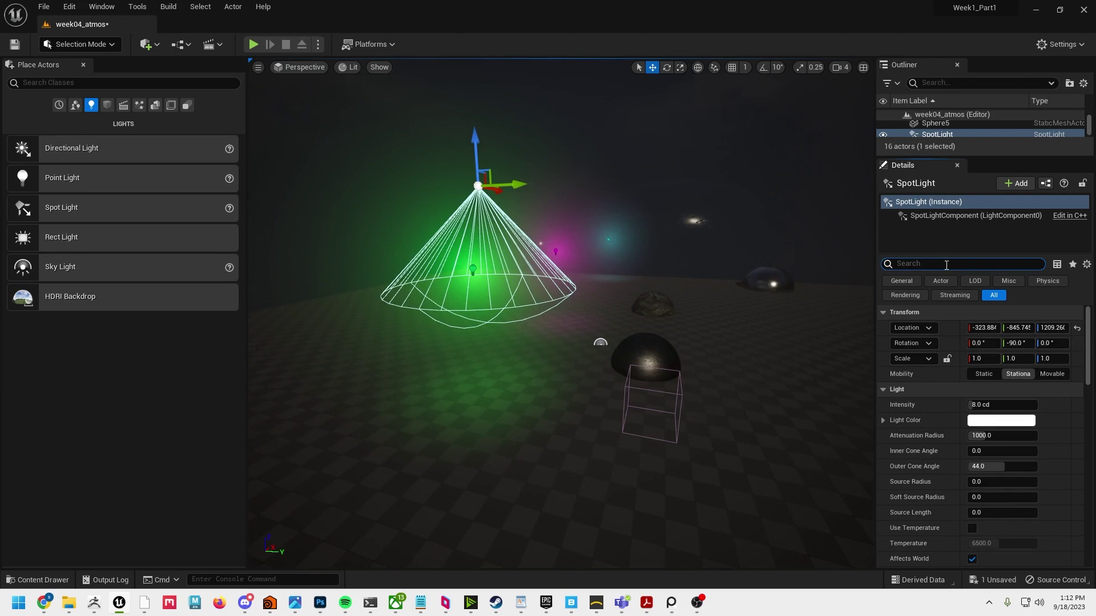
Step: Check the spot light's volumetric properties with a "vol" filter and set its Light Color to a saturated magenta
type("l")
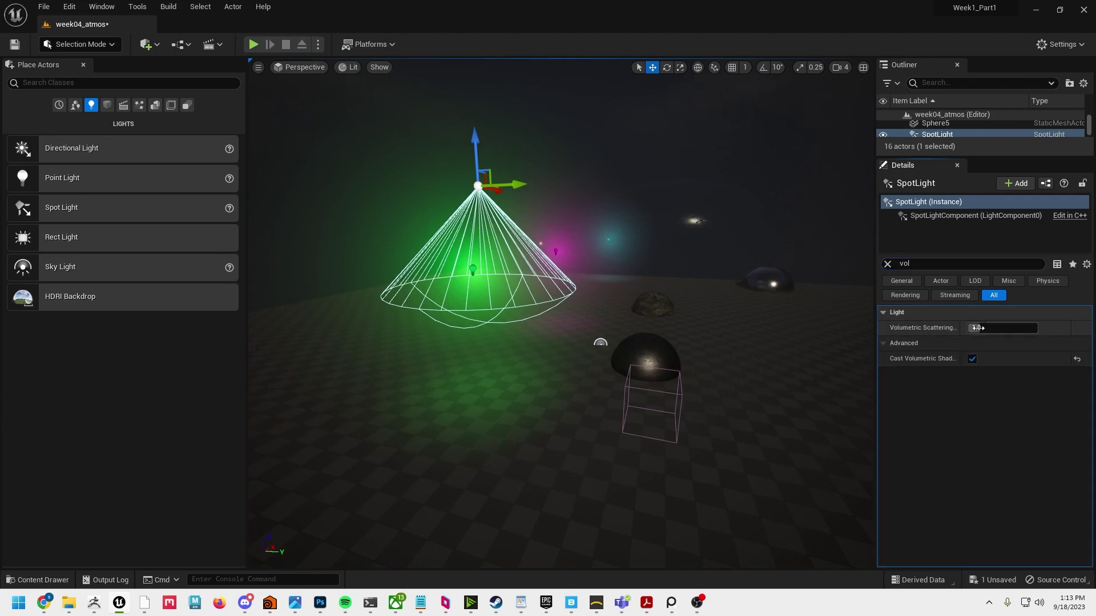
left_click(887, 263)
left_click(1013, 421)
left_click(846, 367)
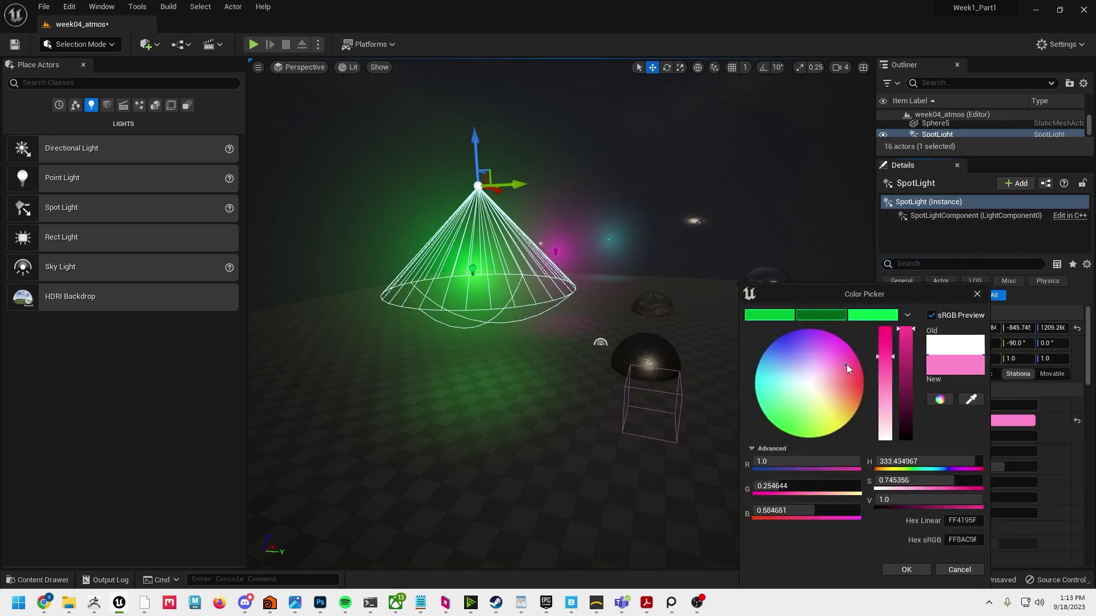
left_click_drag(847, 364, 848, 327)
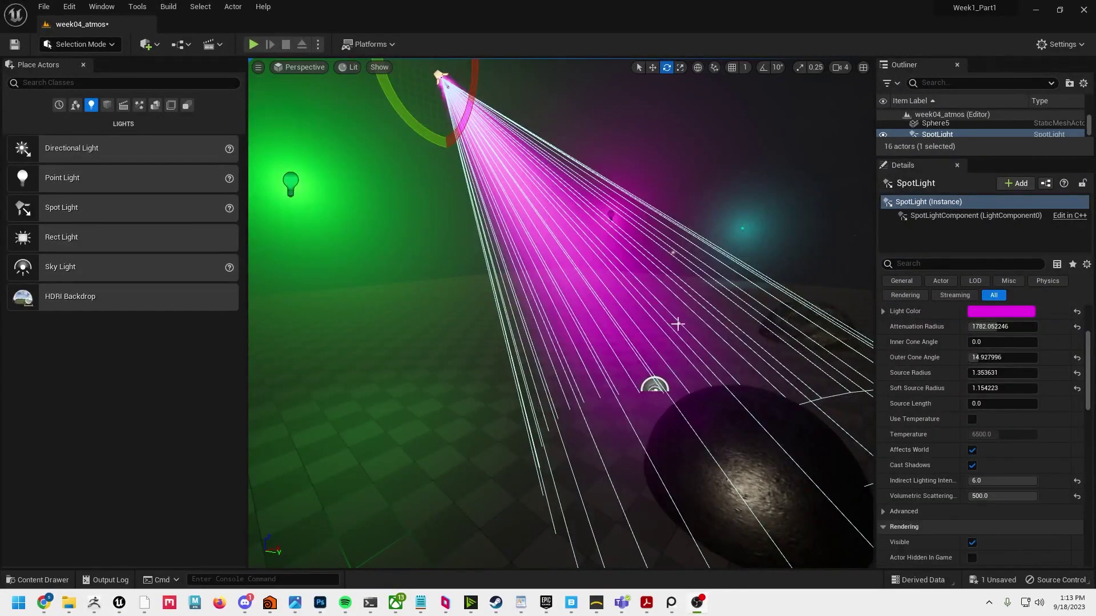
left_click_drag(678, 324, 660, 348, "alt")
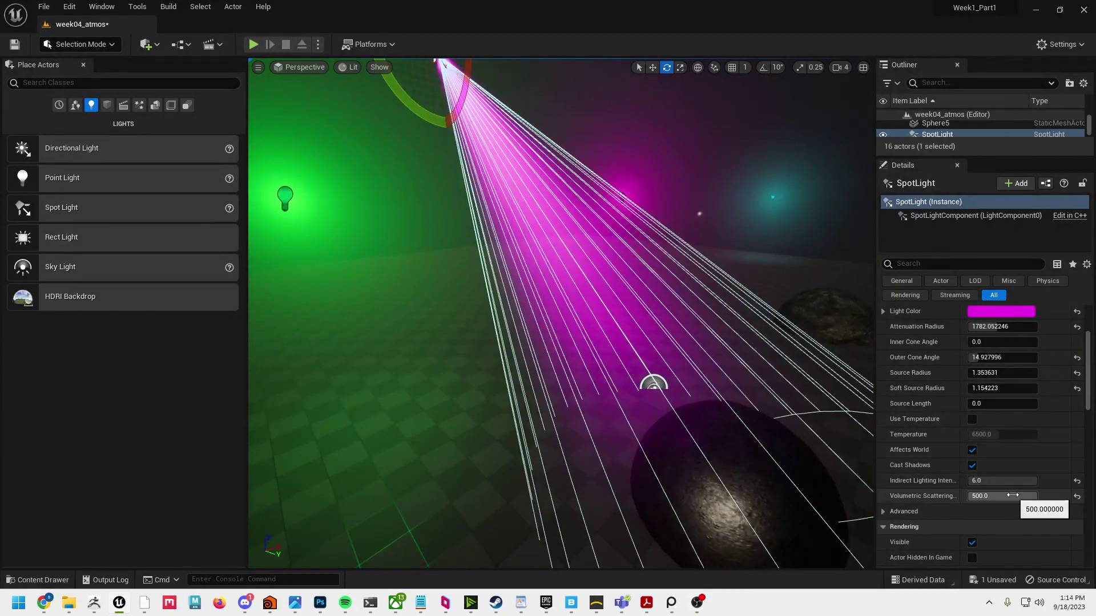
Step: Expand the spot light's advanced light settings and, after trying 4, set its Volumetric Scattering Intensity to 50
left_click_drag(713, 388, 739, 369, "alt")
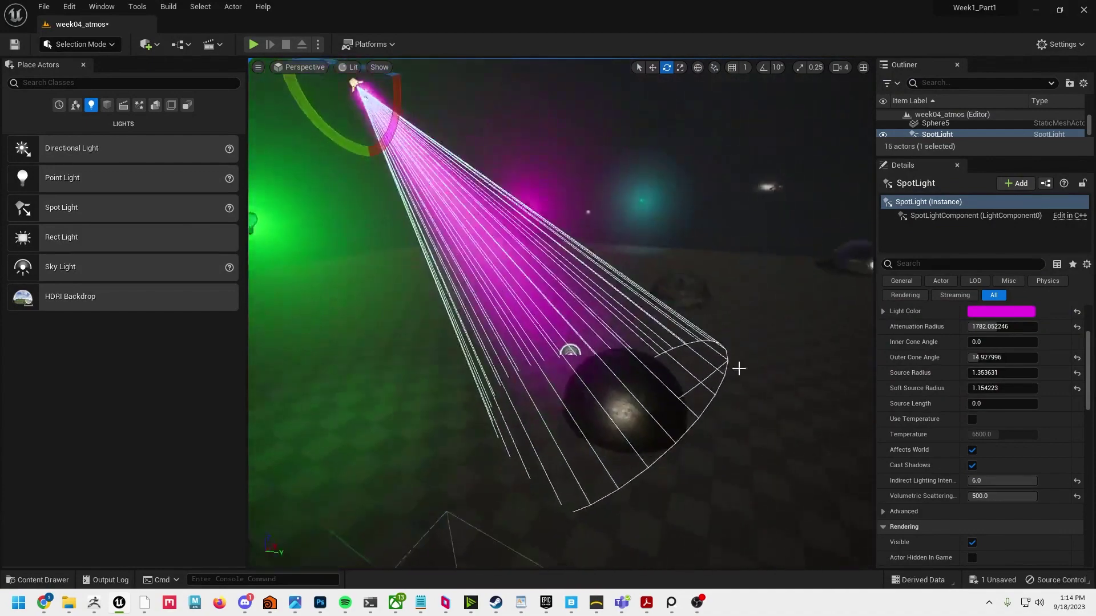
right_click_drag(739, 369, 761, 373)
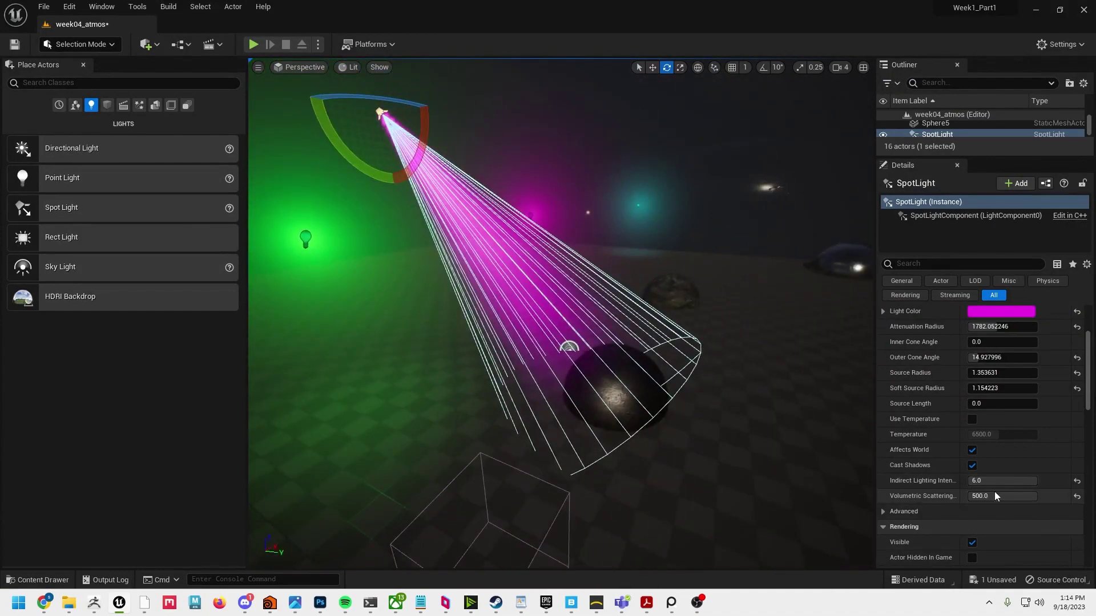
left_click_drag(1006, 497, 1040, 498)
left_click(1011, 509)
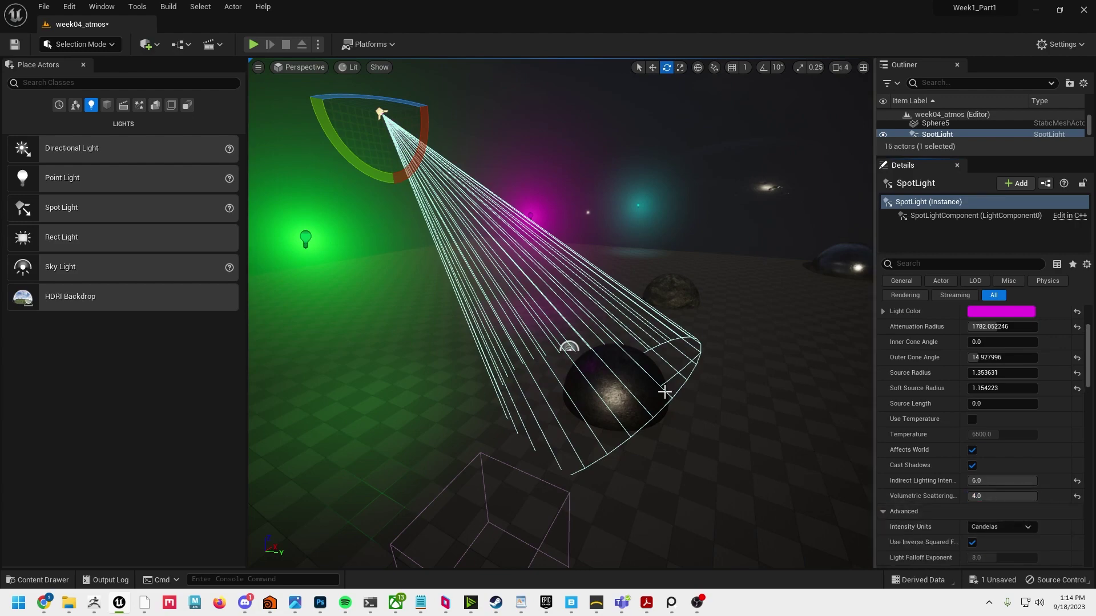
left_click_drag(629, 325, 639, 349, "alt")
right_click_drag(605, 360, 599, 356)
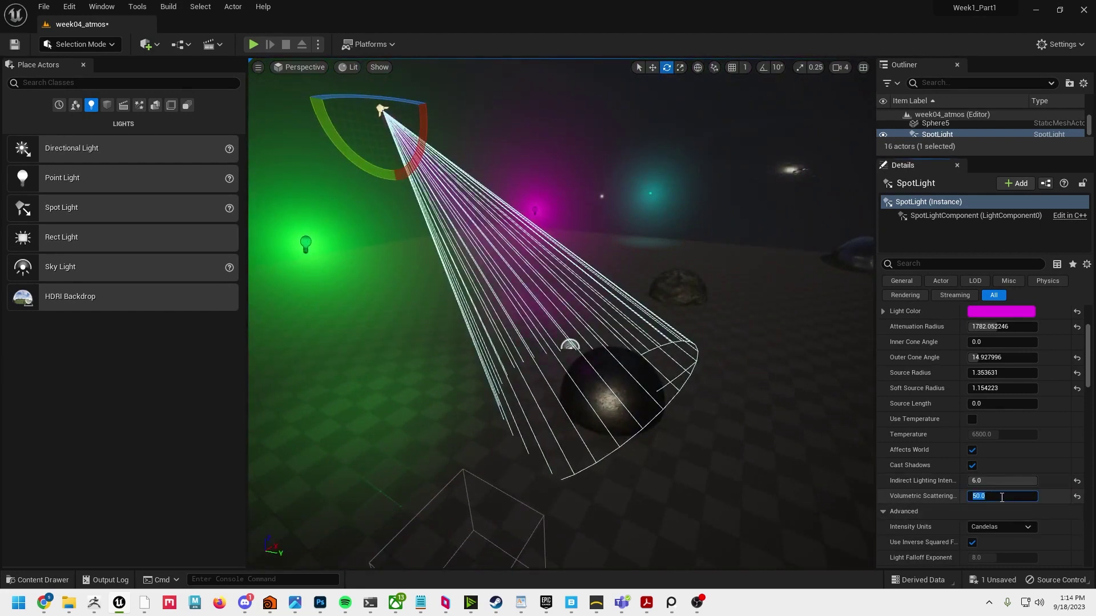
Step: Set the spot light's Inner Cone Angle to 5.424, Outer Cone Angle to about 26.3, Attenuation Radius to about 3007 and Intensity to 6000 cd
left_click(594, 181)
left_click_drag(599, 216, 839, 208, "alt")
left_click_drag(390, 318, 684, 337, "alt")
right_click_drag(389, 318, 372, 286)
left_click(332, 111)
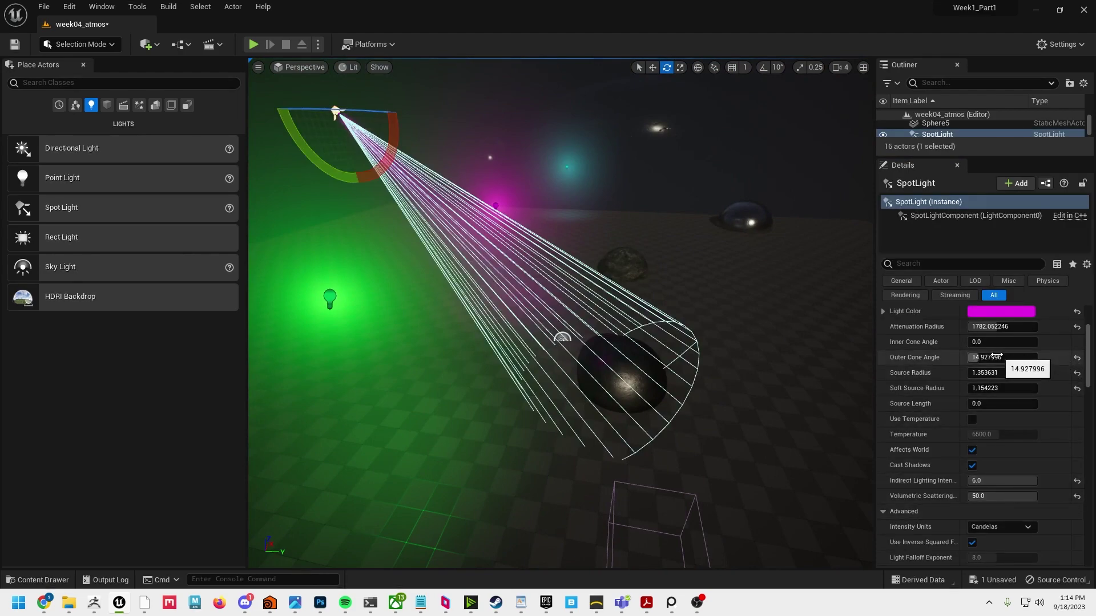
left_click_drag(975, 357, 1015, 326)
scroll(1006, 343, "up", 2)
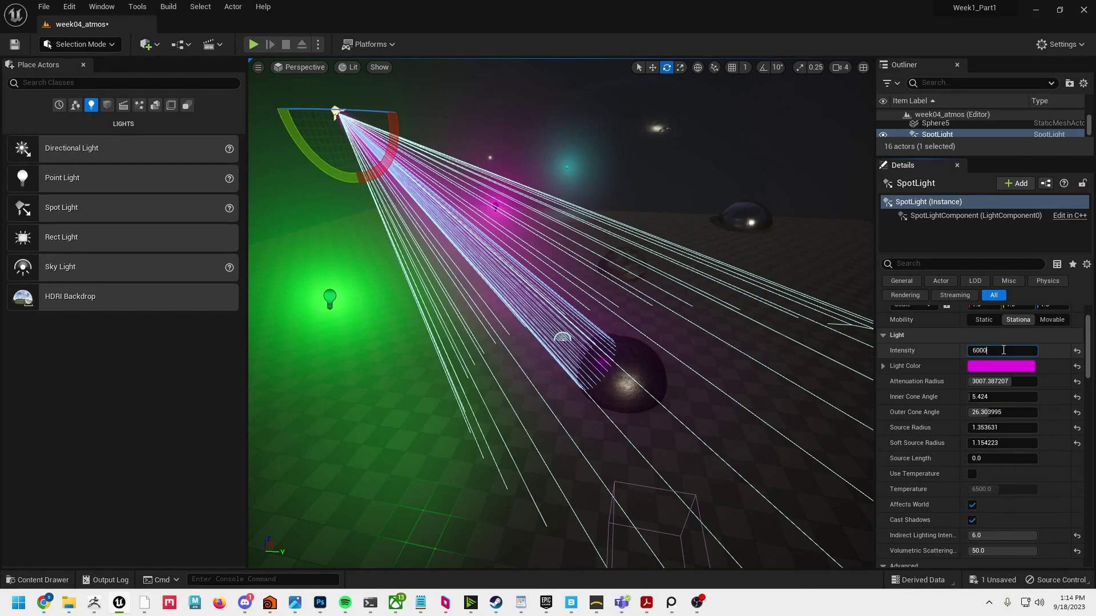
key("Return")
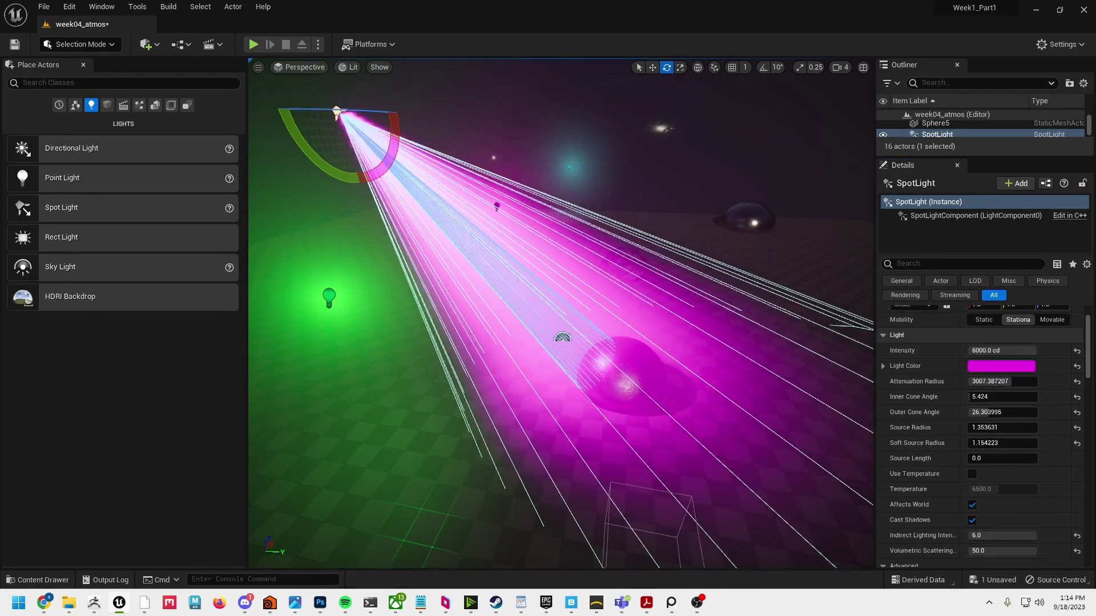
Step: Play-test the level by running the character through the magenta beam and past the other lights, and end the play session
mouse_move(689, 327)
left_mouse_down("alt")
mouse_move(588, 299)
mouse_move(634, 289)
mouse_move(689, 327)
left_mouse_up("alt")
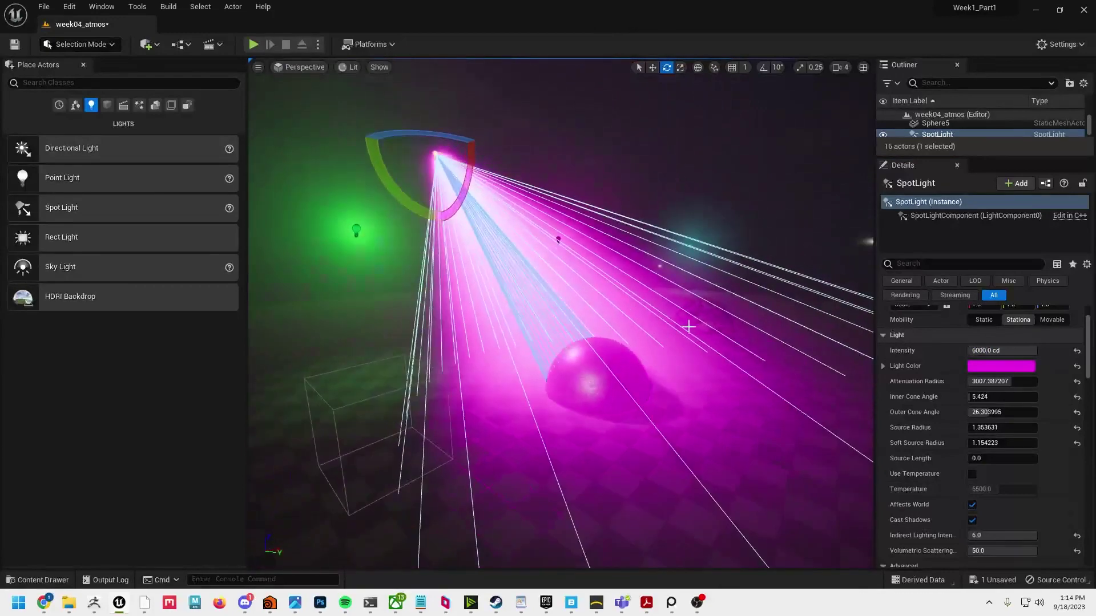
left_click(254, 45)
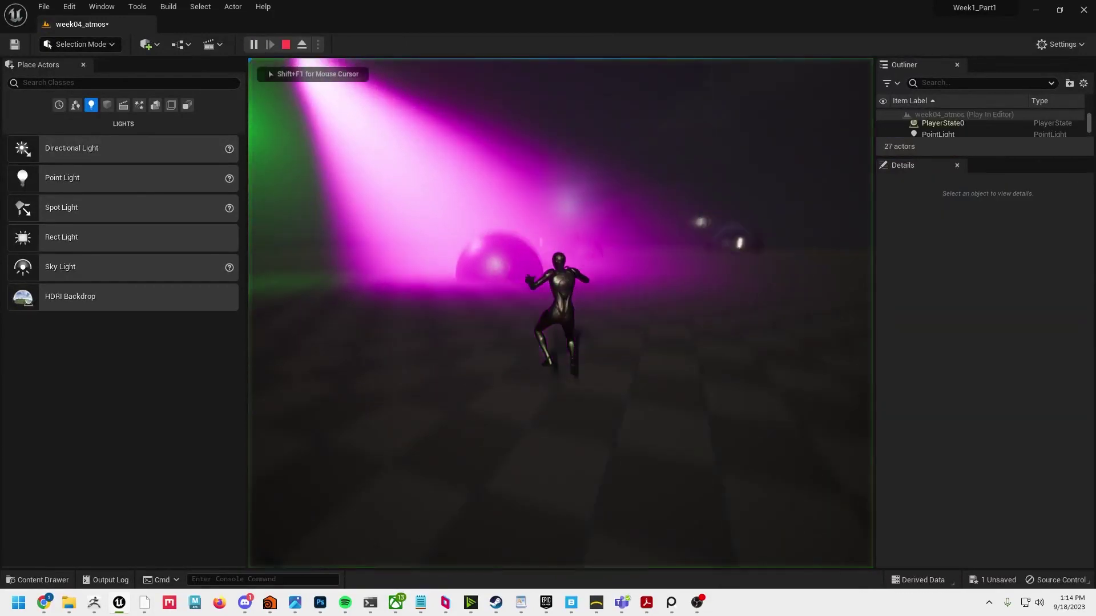
key("d")
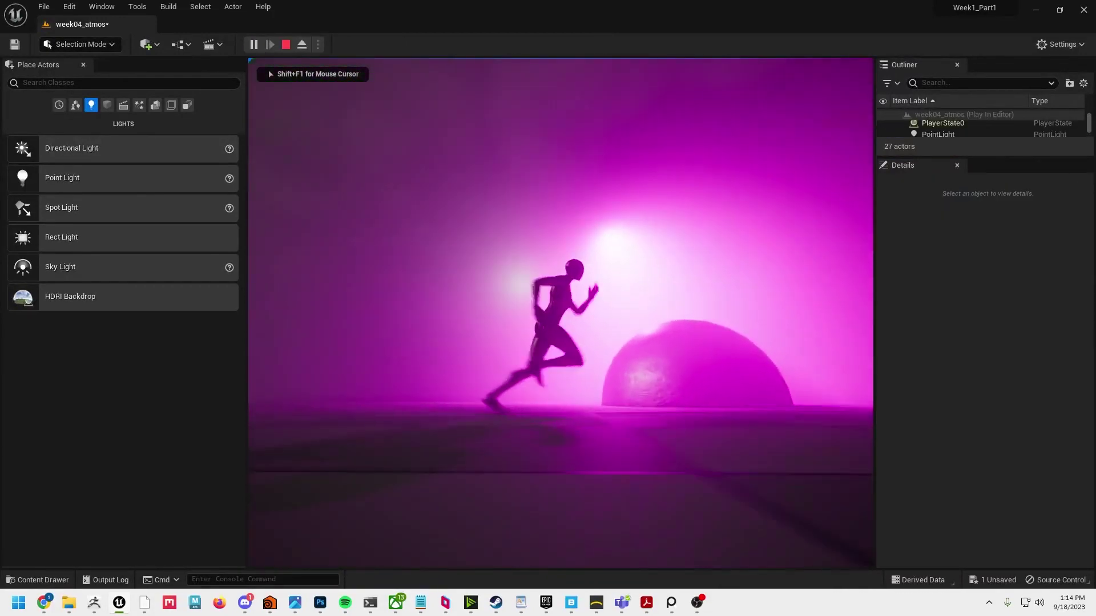
key("w")
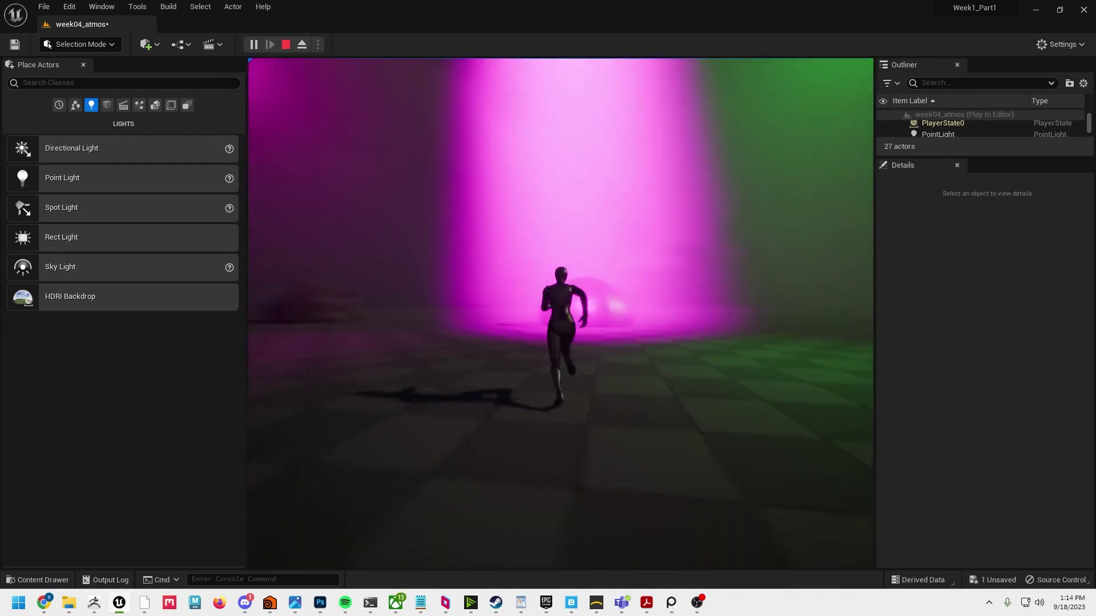
key("space")
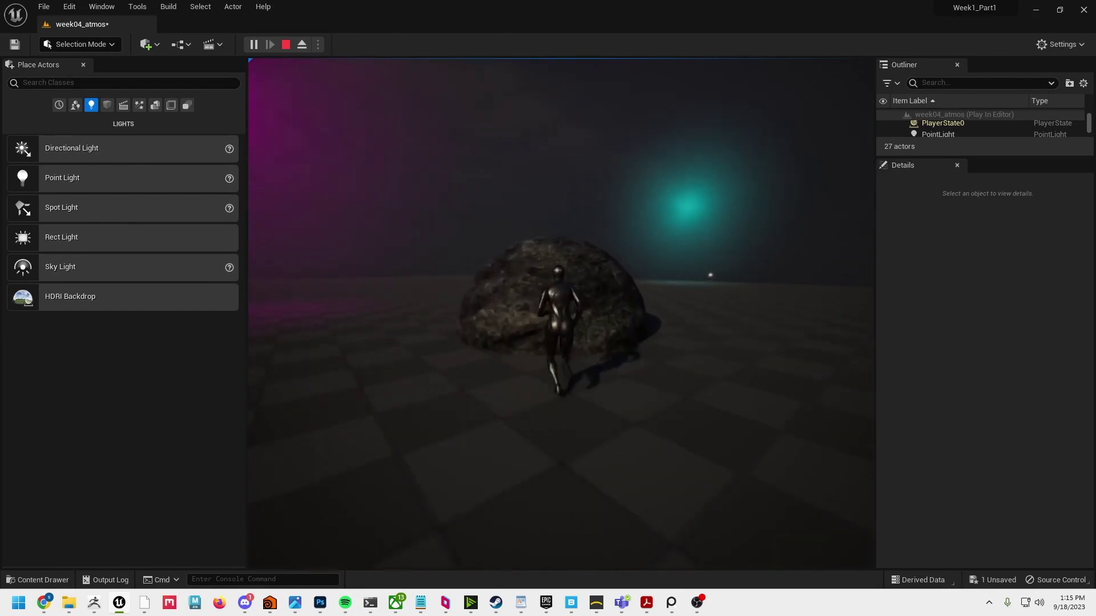
key("space")
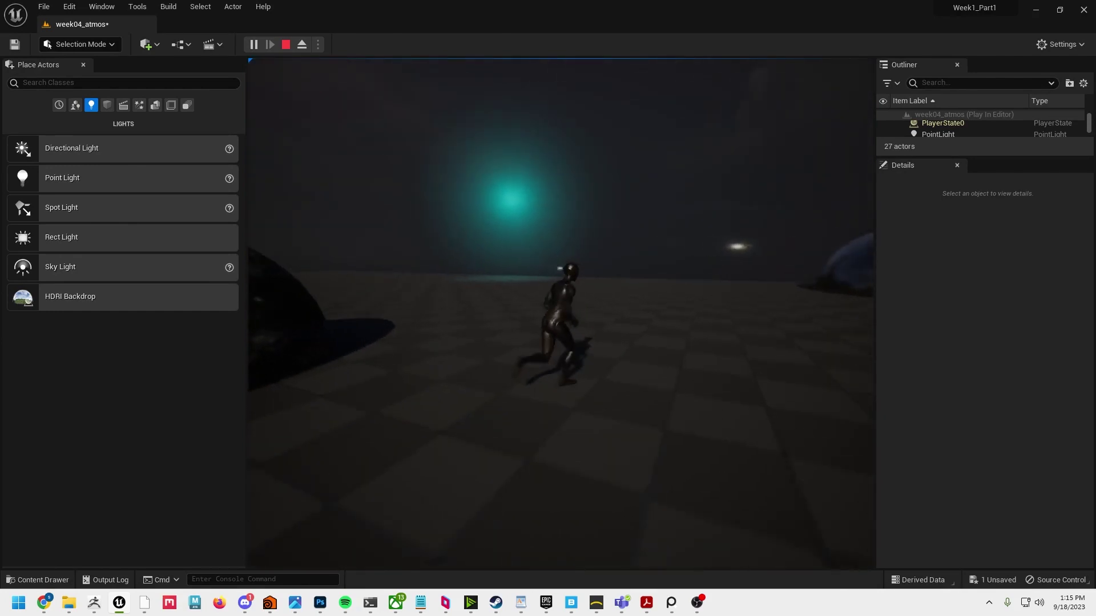
key("w")
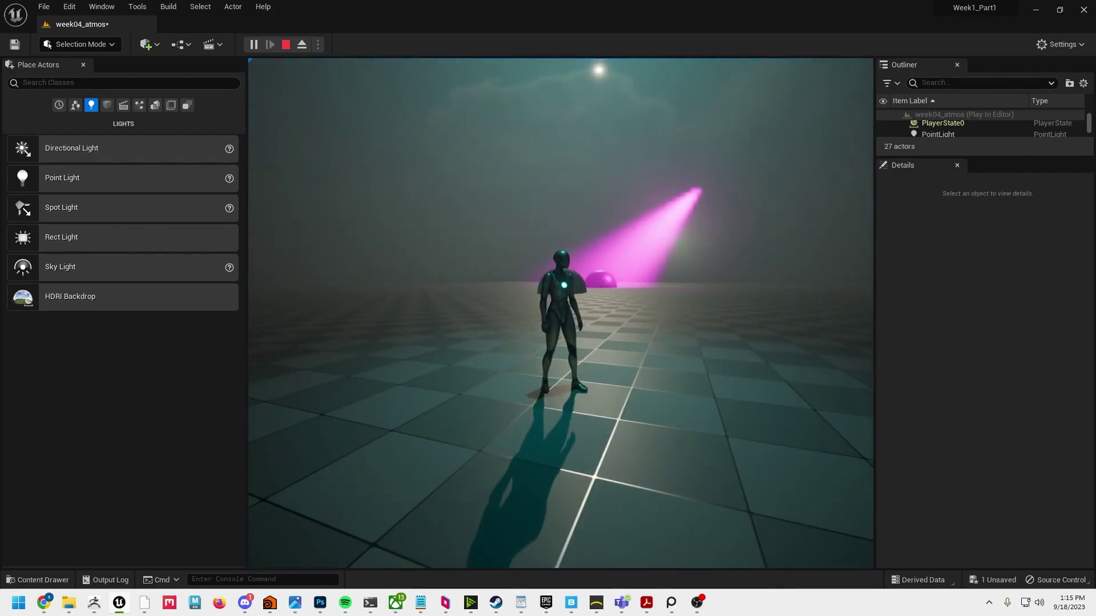
key("Escape")
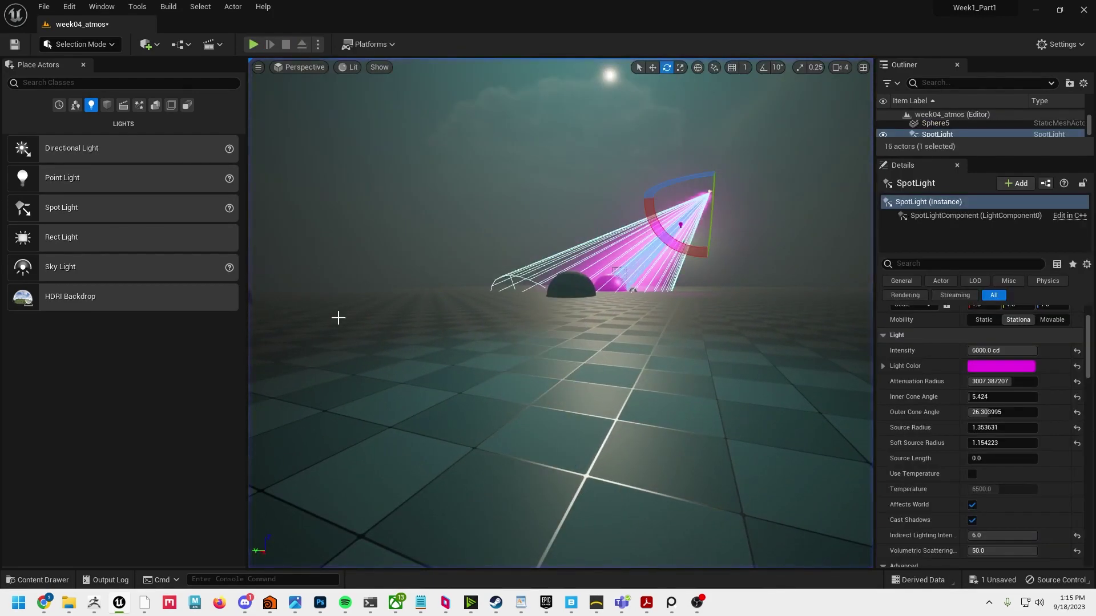
Step: Frame the magenta spot light and examine its volumetric beam and the surrounding colored glows from several angles
key("f")
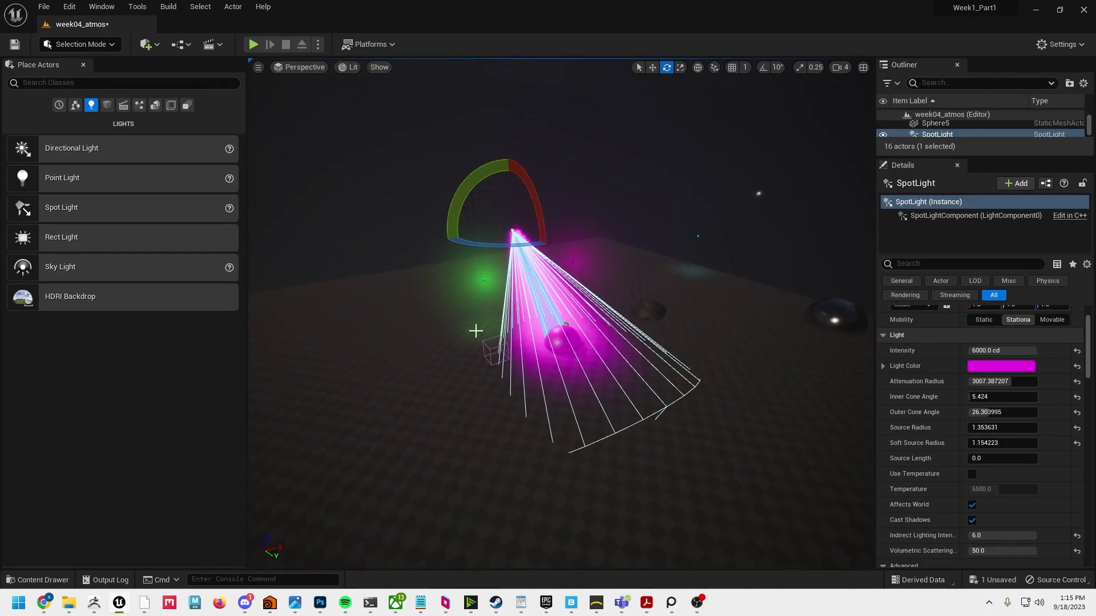
scroll(476, 330, "up", 3)
left_click_drag(477, 325, 504, 323, "alt")
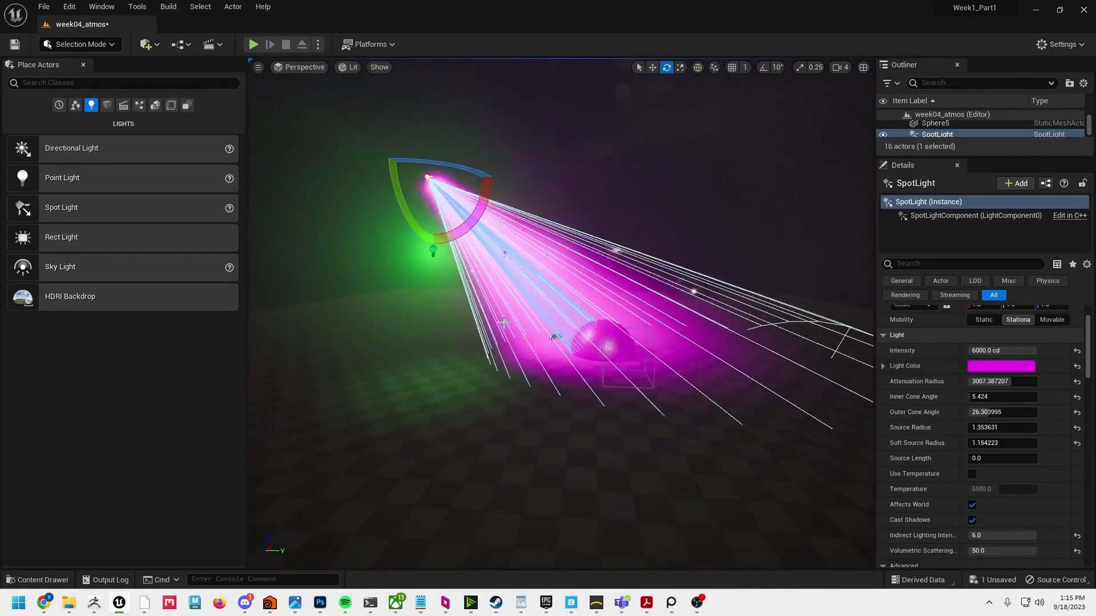
middle_click_drag(504, 323, 538, 353)
scroll(538, 353, "up", 4)
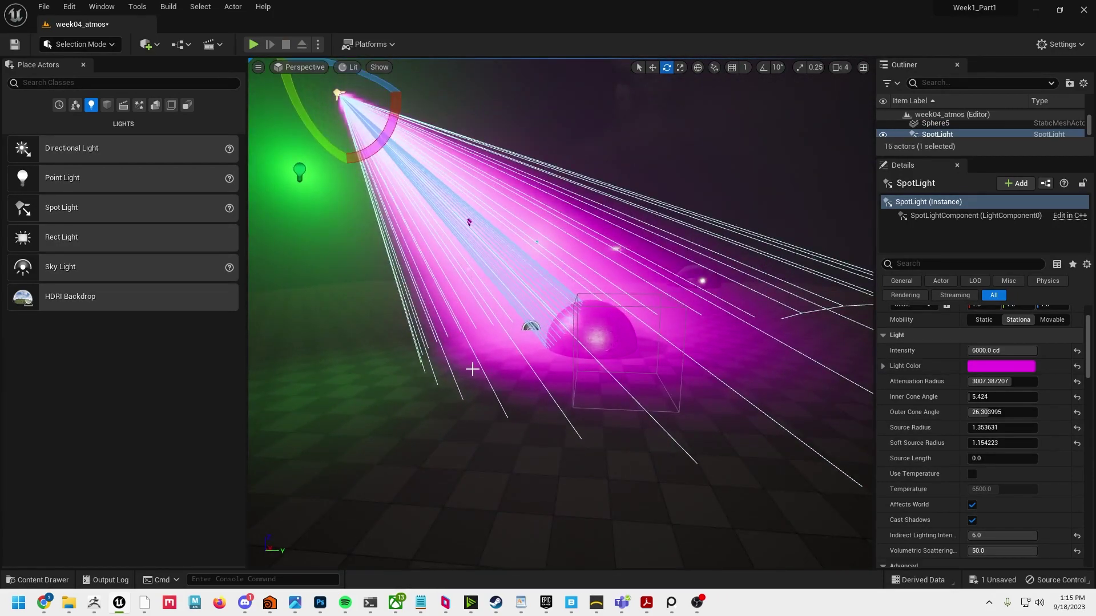
right_click_drag(472, 369, 479, 371)
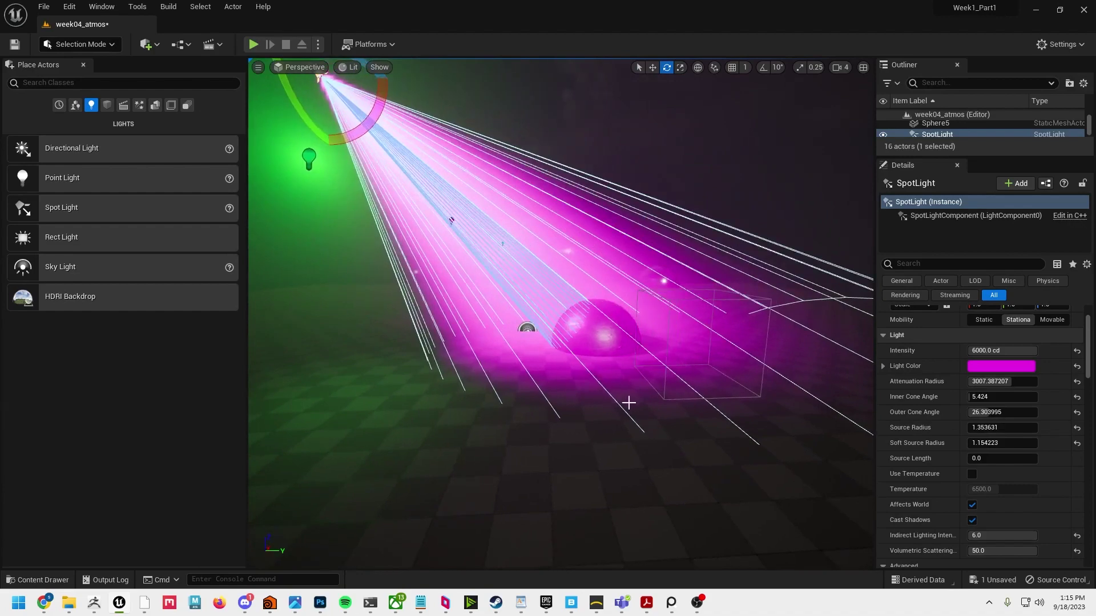
right_click_drag(629, 403, 641, 404)
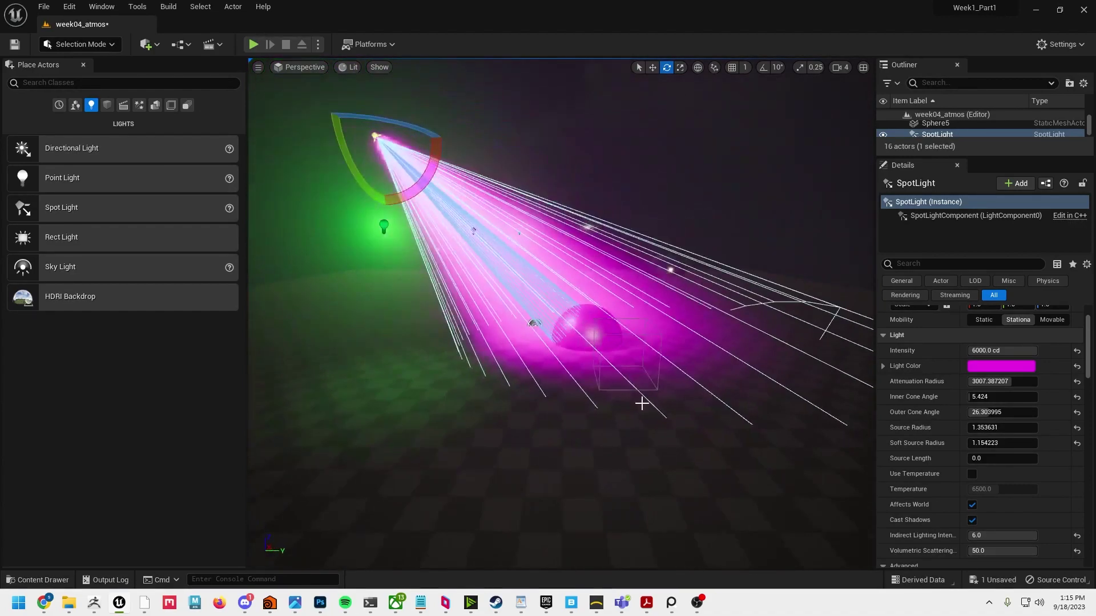
right_click_drag(555, 427, 796, 394)
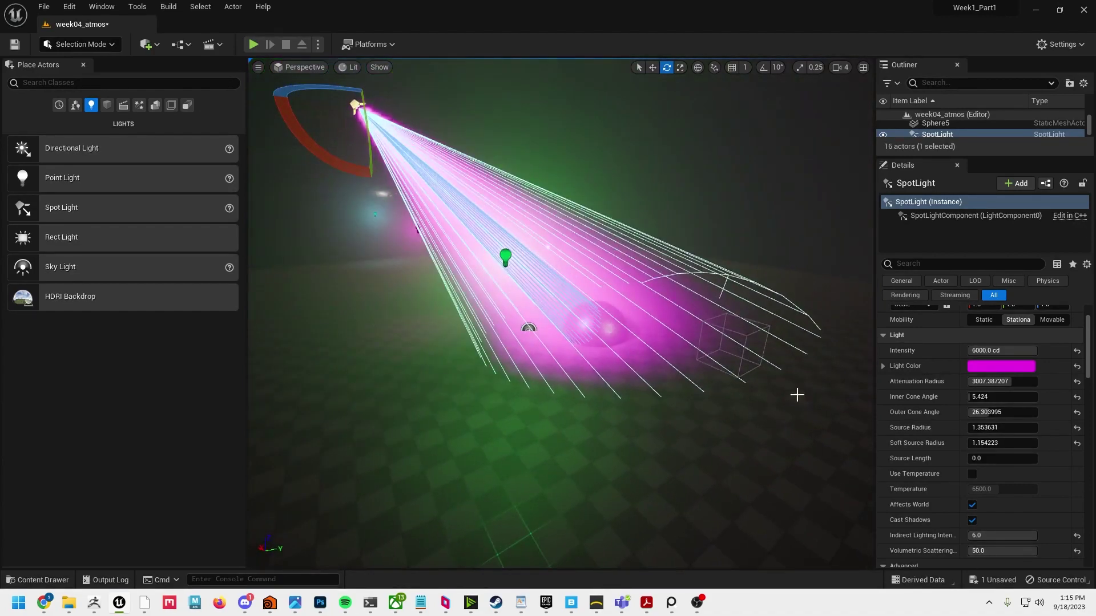
right_click_drag(474, 213, 713, 248)
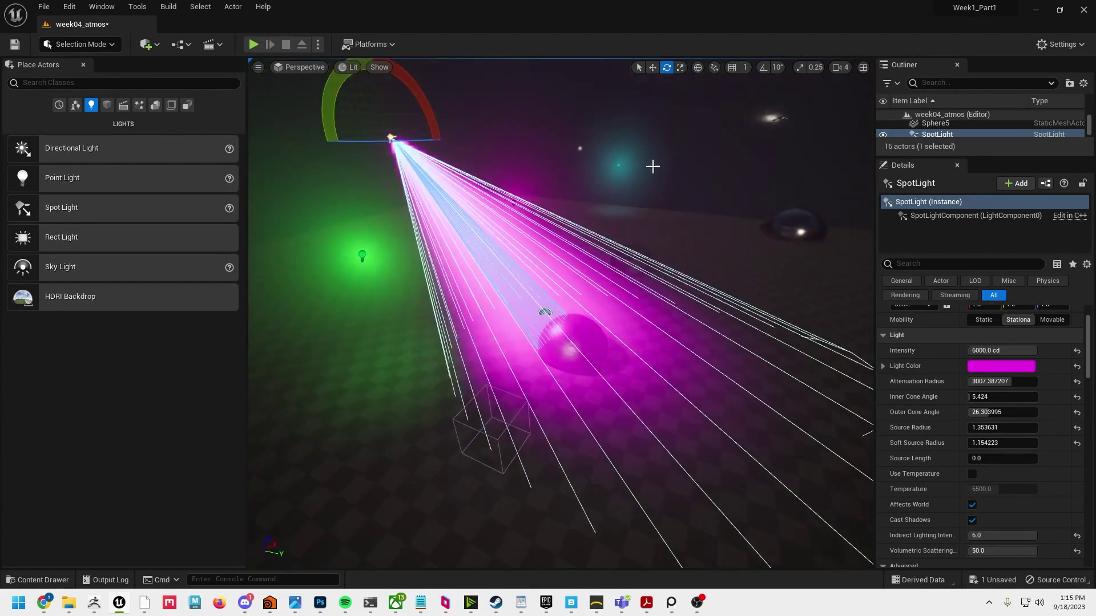
right_click_drag(652, 166, 605, 171)
Step: Move the magenta point light PointLight2 away from the beam to about X 1096 and lower it to about Z 669
left_click(657, 411)
right_click_drag(657, 411, 619, 405)
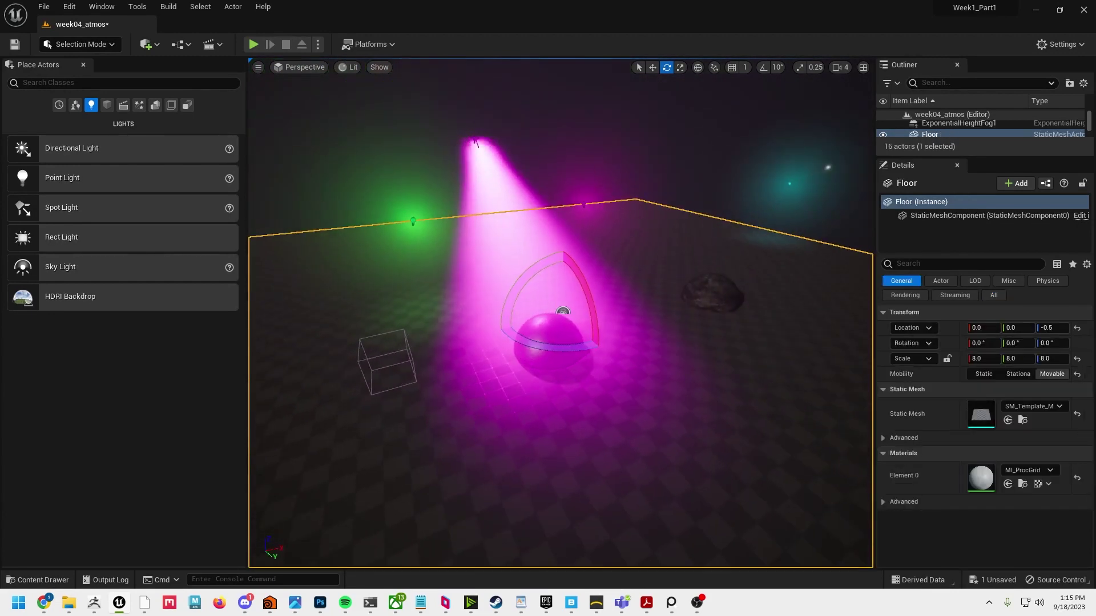
left_click(584, 208)
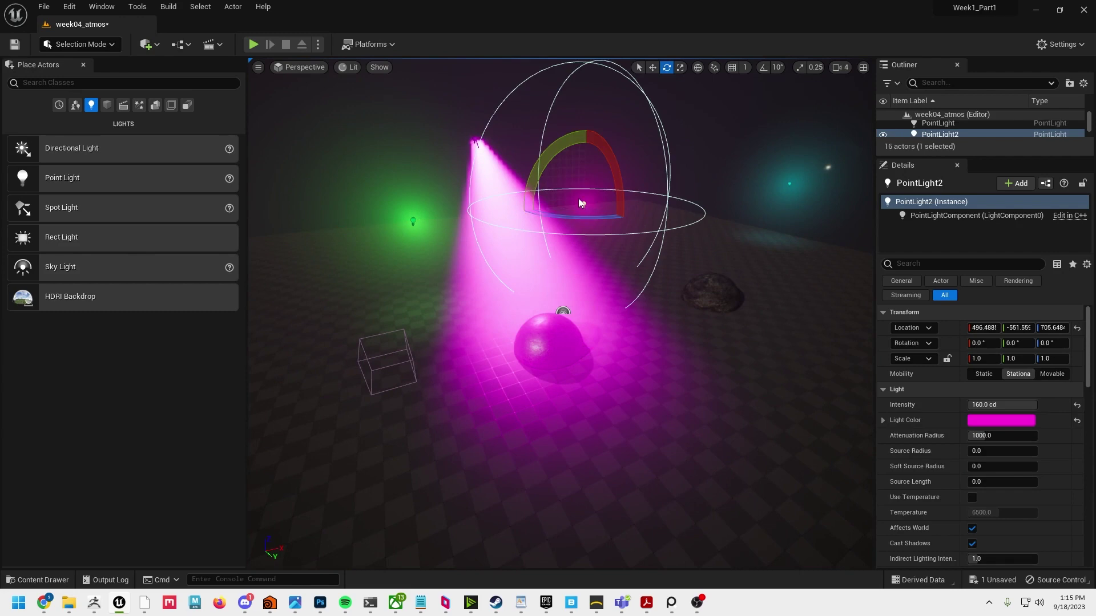
left_click_drag(592, 199, 661, 208)
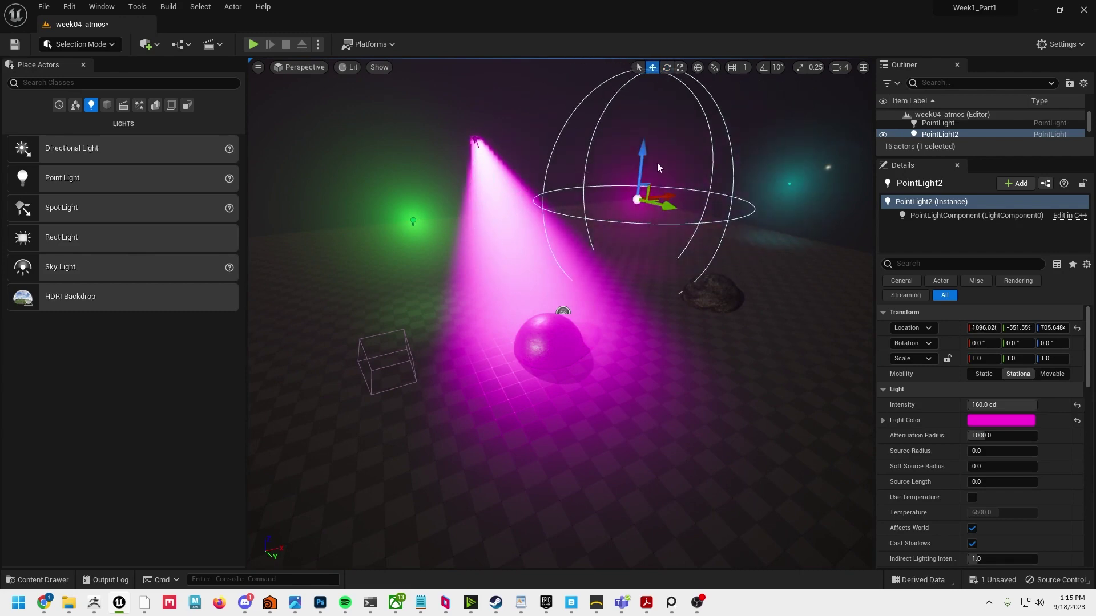
mouse_move(643, 152)
left_mouse_down()
mouse_move(656, 106)
mouse_move(645, 157)
left_mouse_up()
left_click_drag(646, 246, 767, 200, "alt")
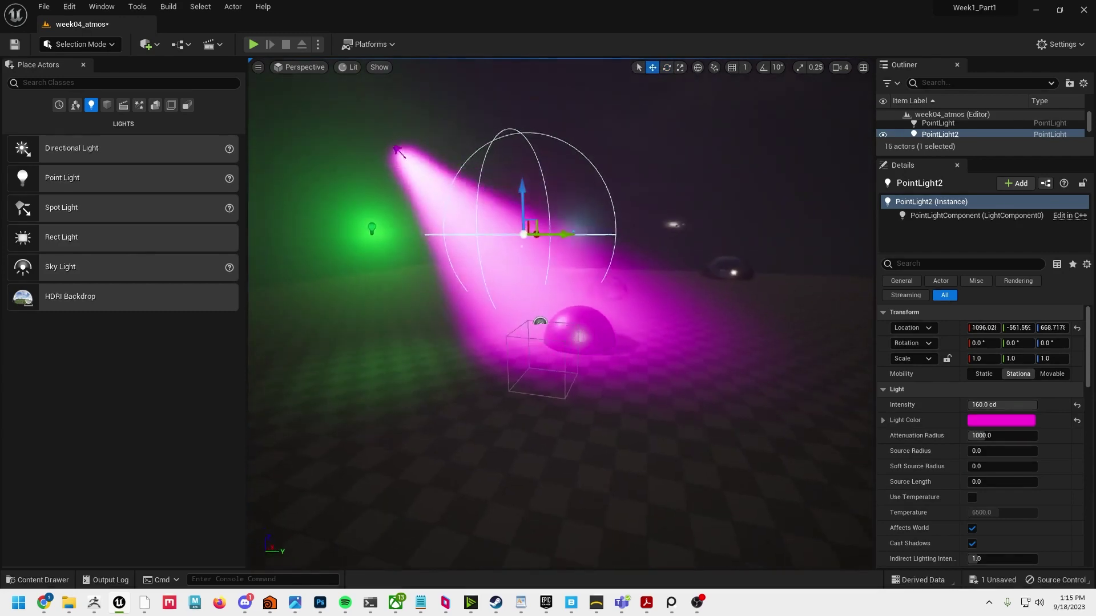
left_click_drag(556, 254, 600, 294, "alt")
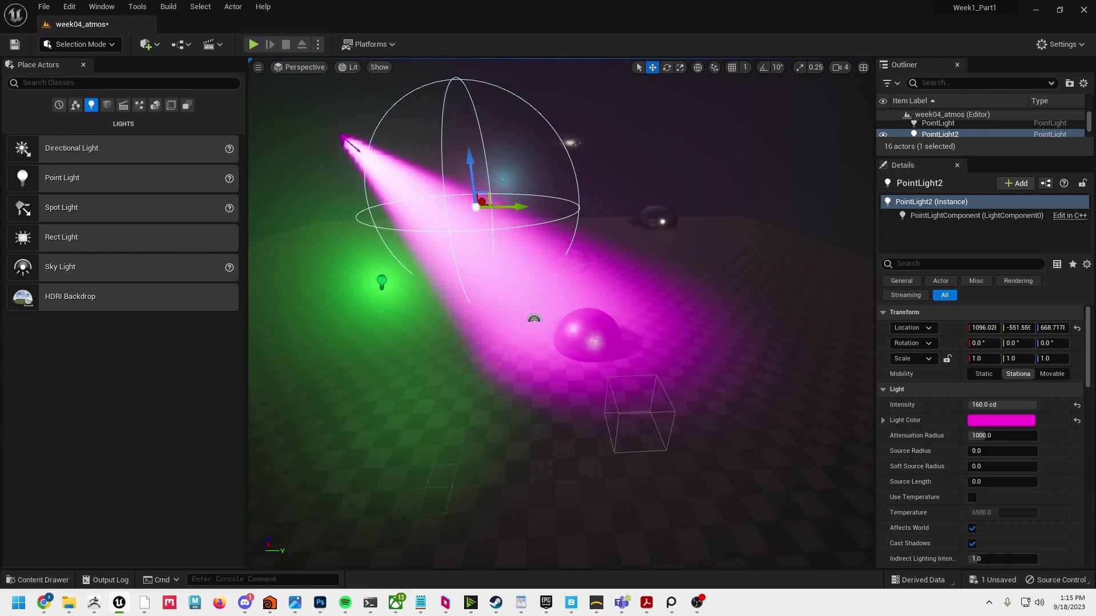